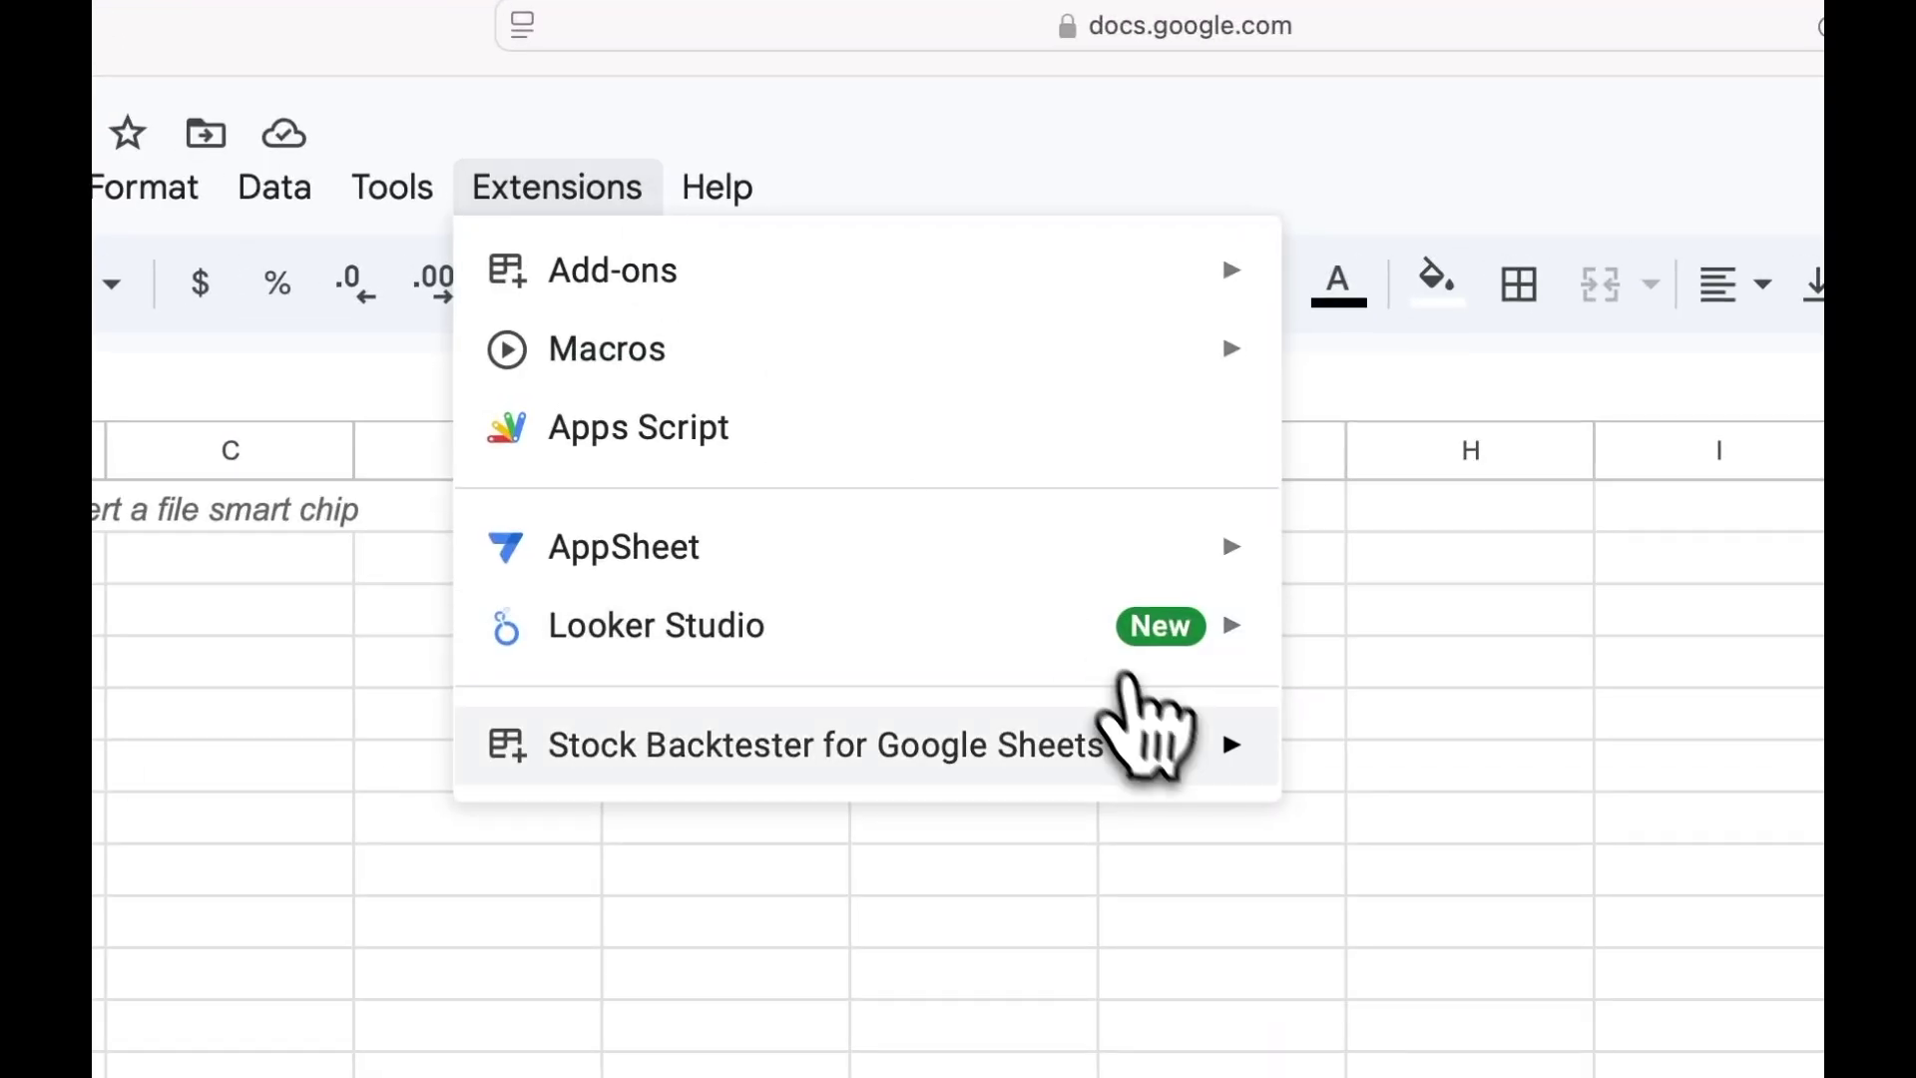
Step: Preview the Stock Backtester sidebar, its strategy list and key performance metric values
{"action": "left_click", "coordinate": [1188, 584]}
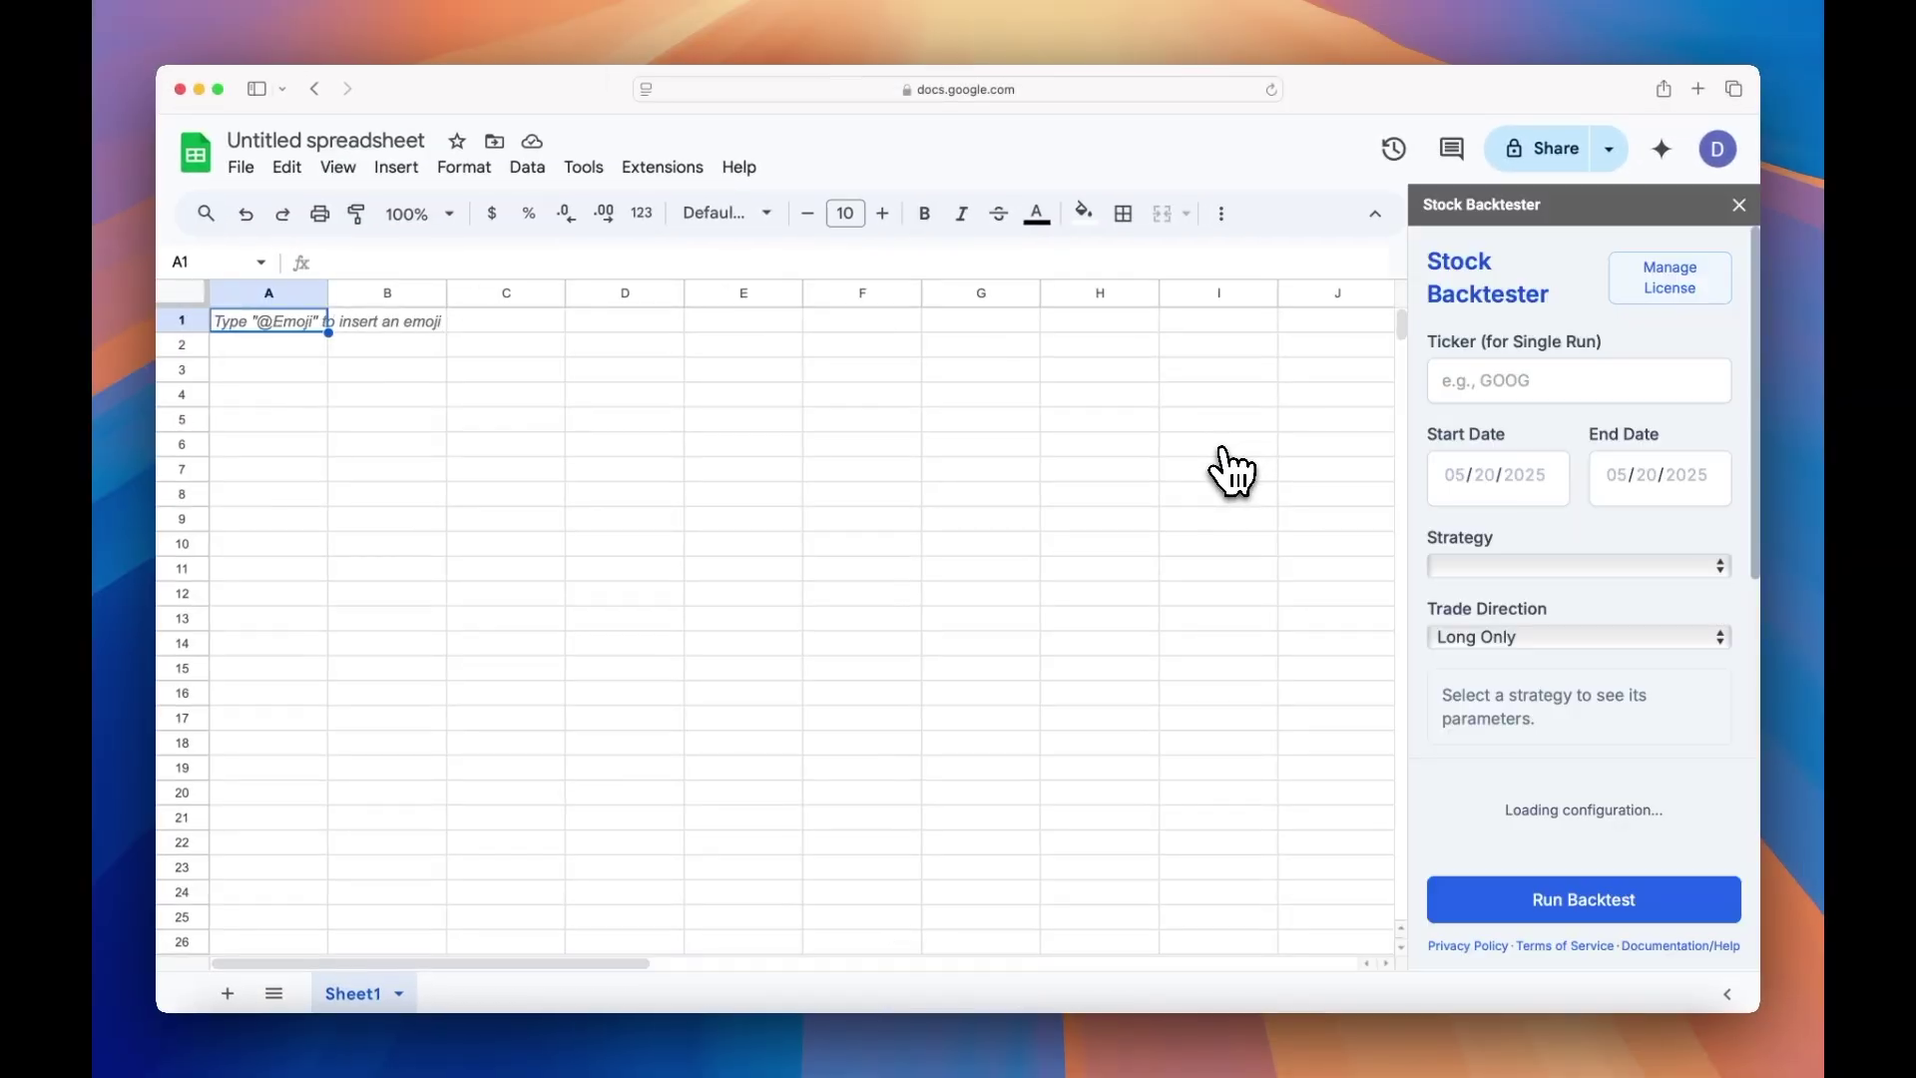
{"action": "left_click", "coordinate": [1723, 602]}
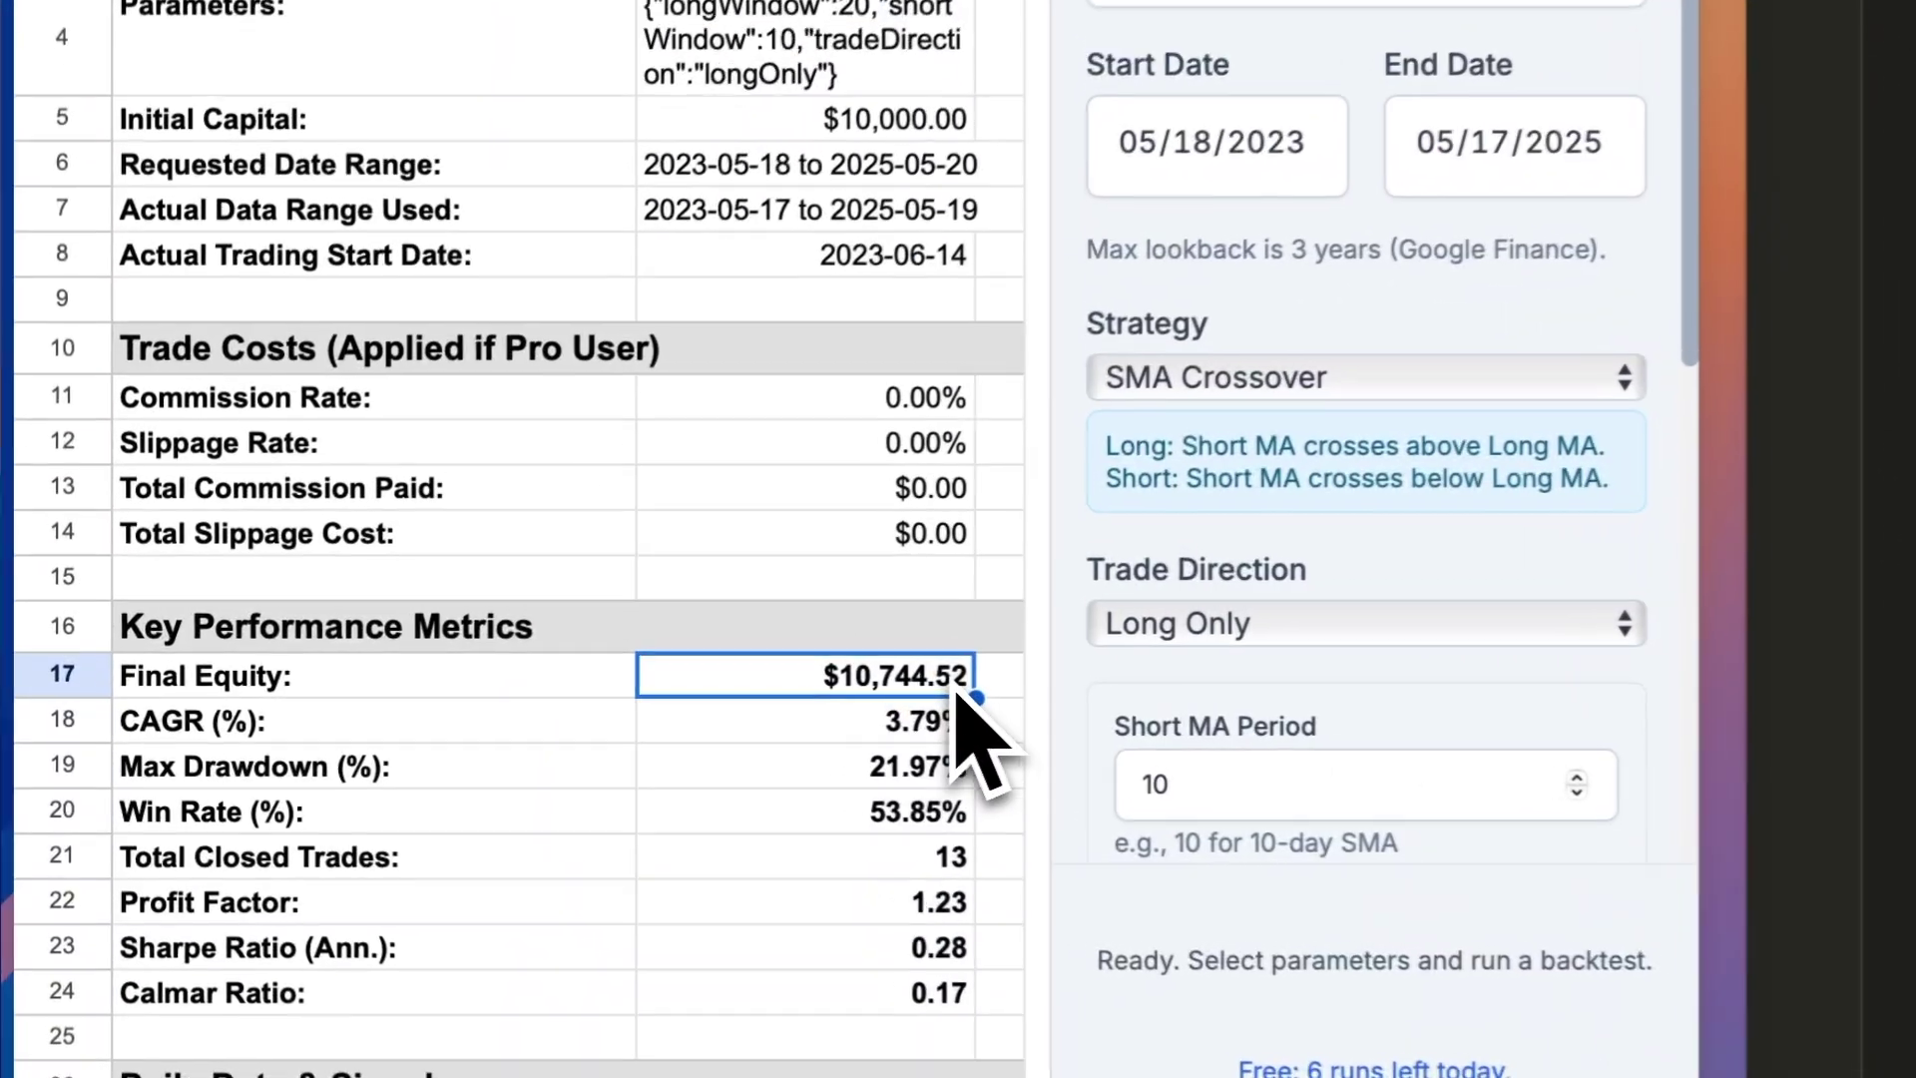
{"action": "left_click_drag", "start_coordinate": [958, 697], "coordinate": [973, 1000]}
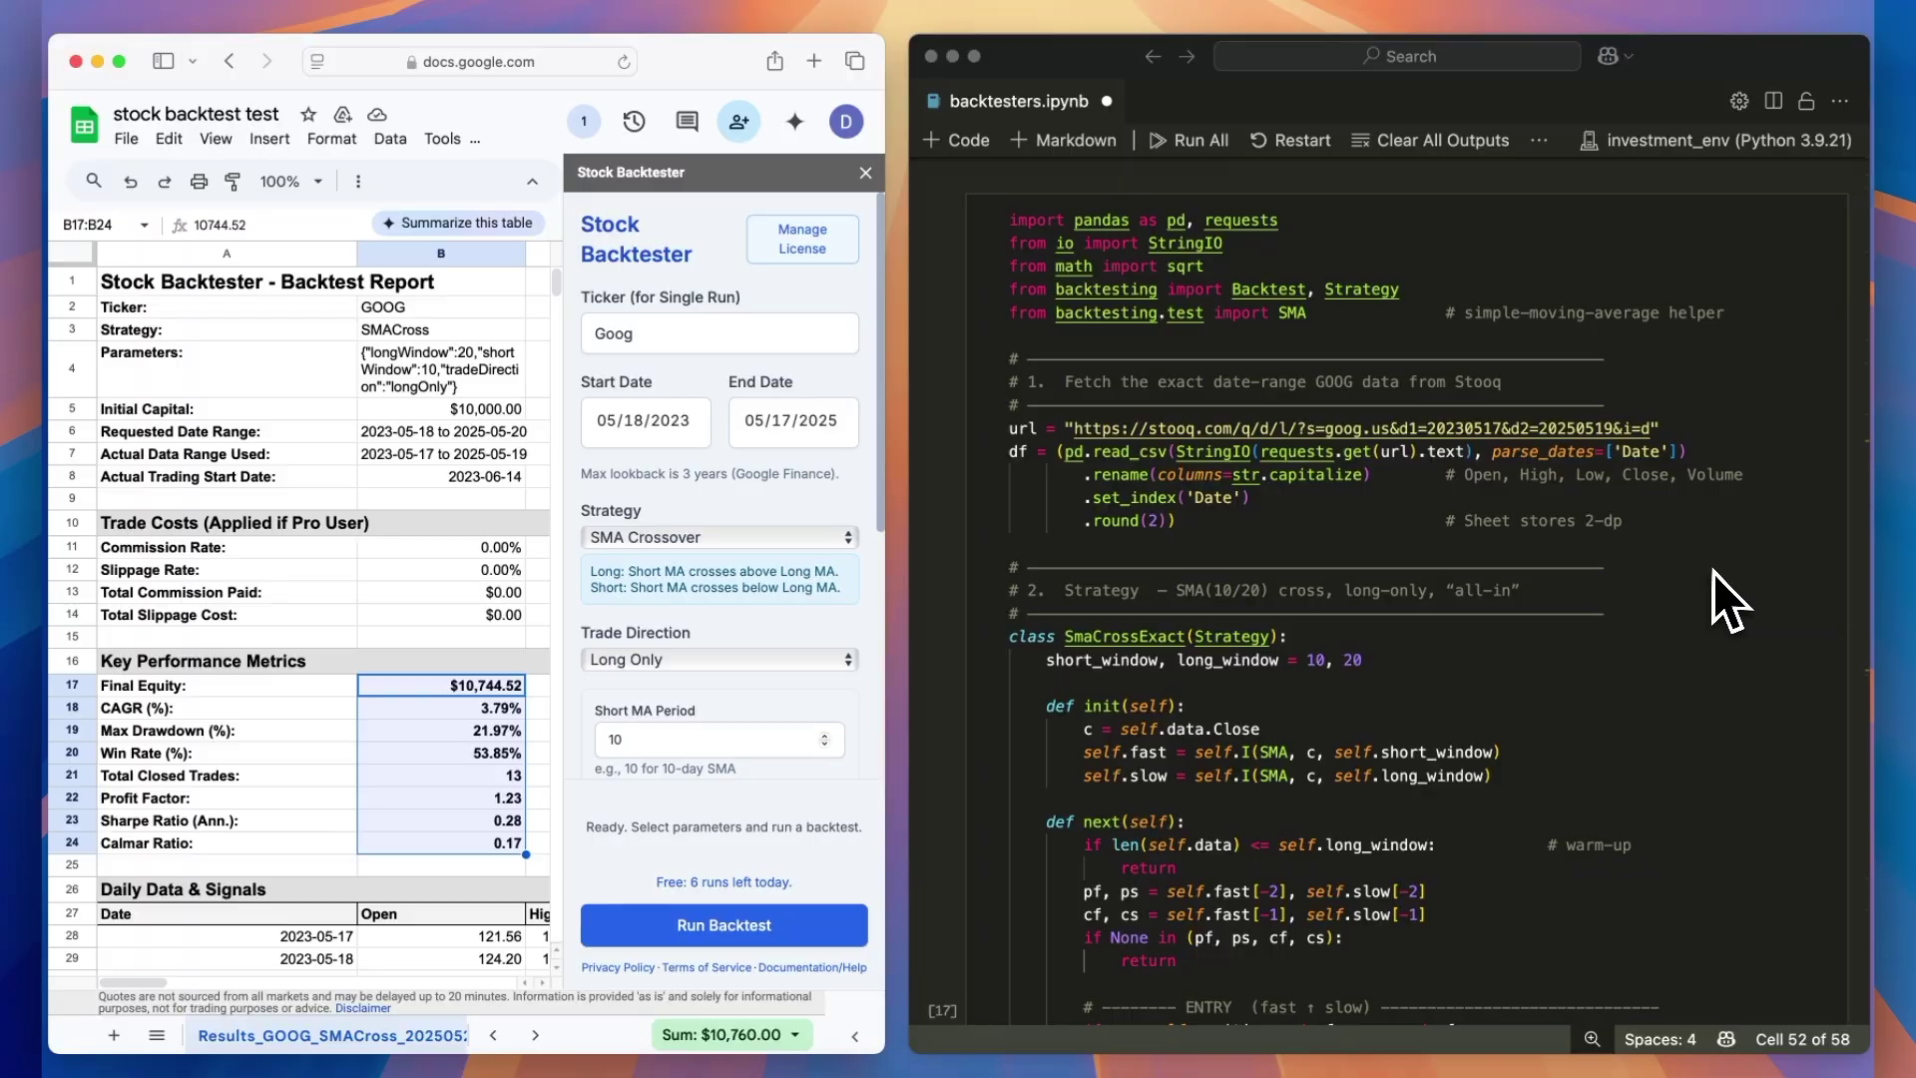
{"action": "scroll", "coordinate": [1714, 573], "scroll_direction": "down", "scroll_amount": 10}
{"action": "scroll", "coordinate": [1714, 573], "scroll_direction": "down", "scroll_amount": 5}
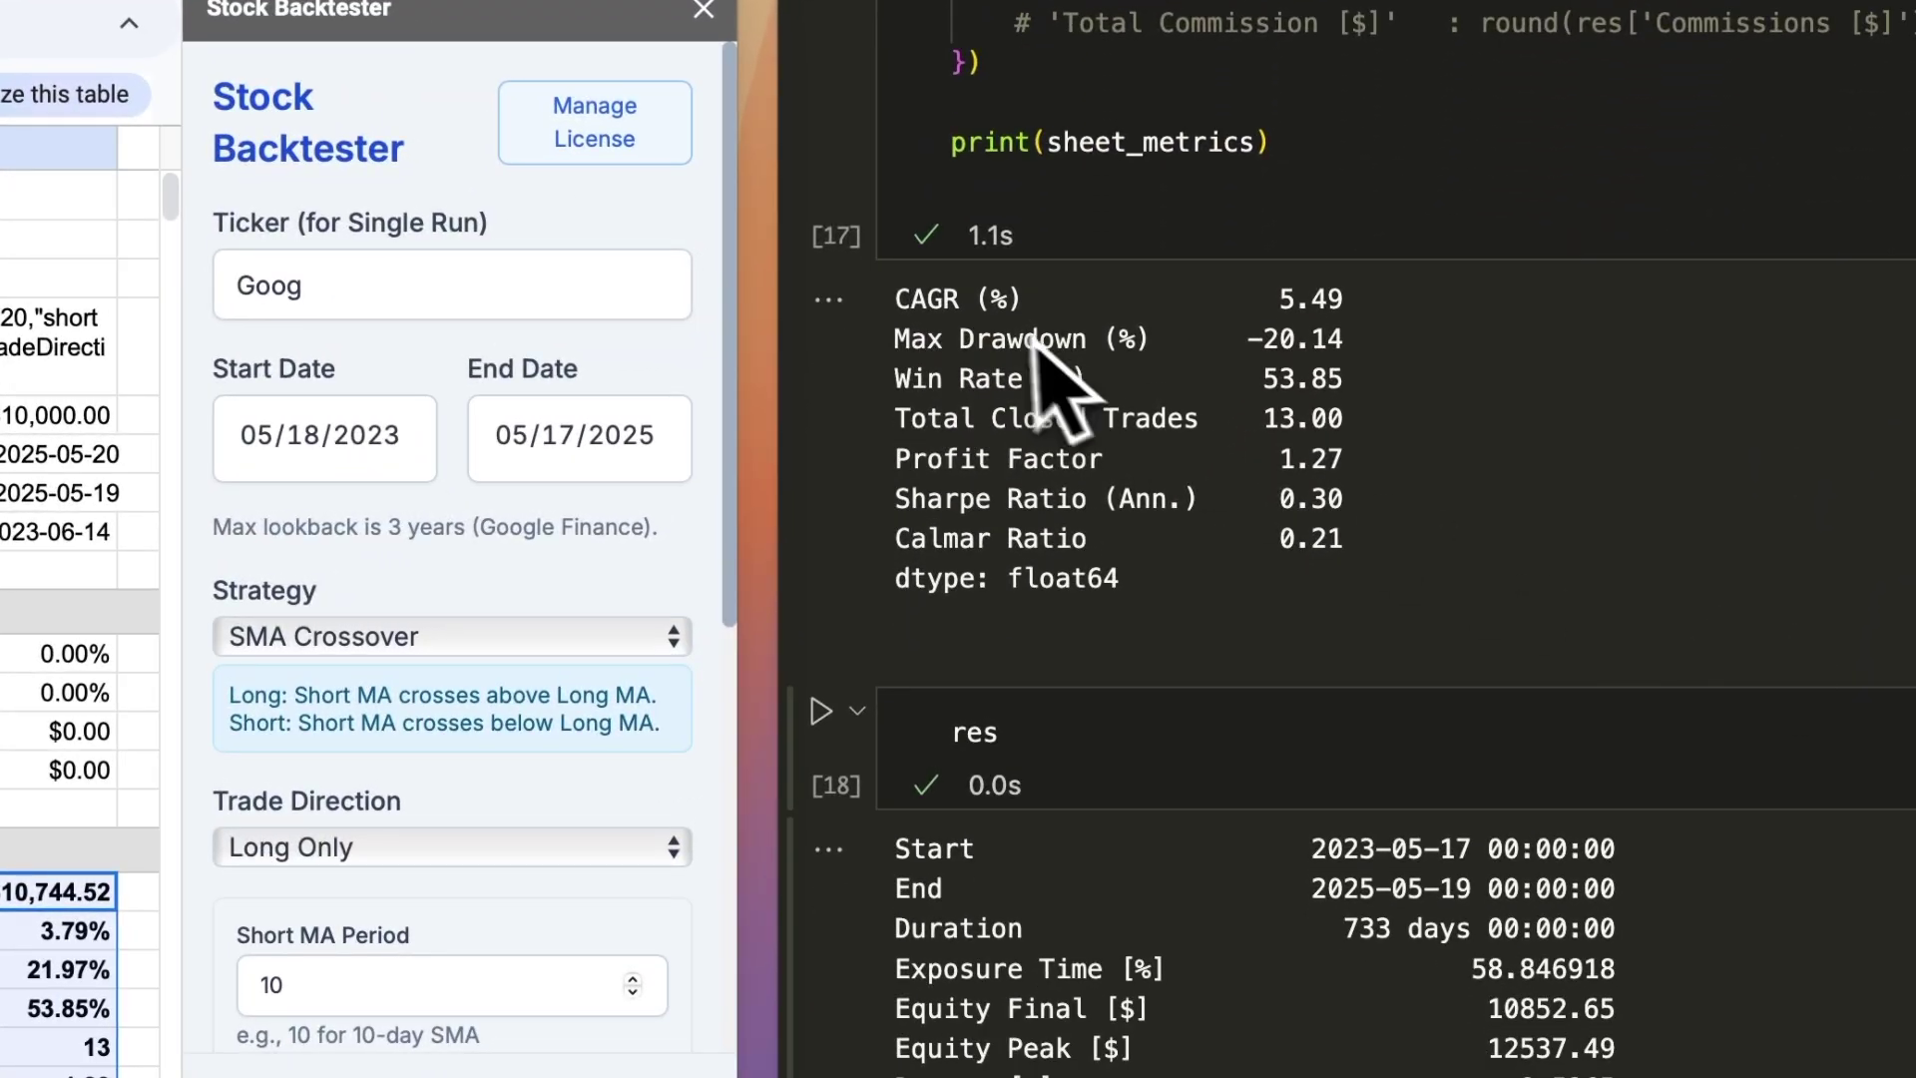
Step: Compare the notebook's metrics and final equity, then pick the MACD Crossover strategy
{"action": "left_click_drag", "start_coordinate": [898, 297], "coordinate": [1362, 559]}
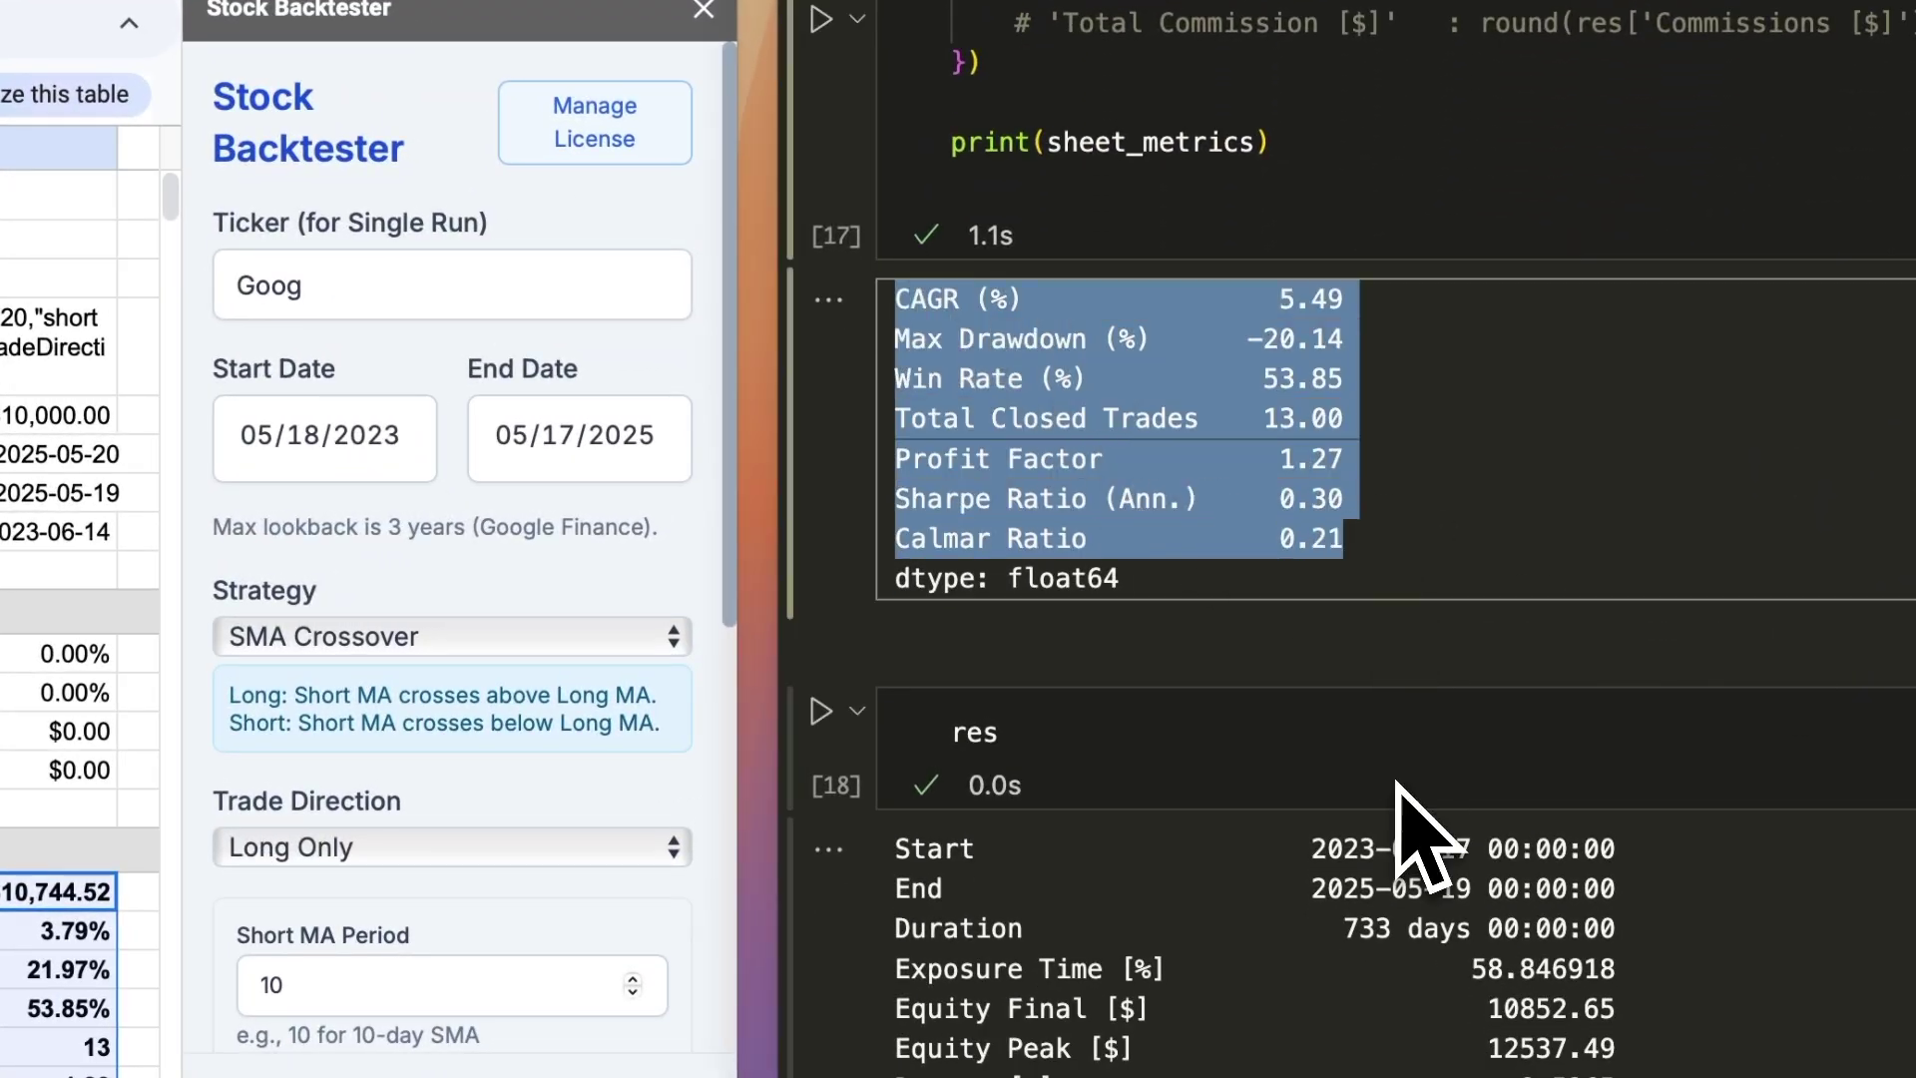
{"action": "left_click_drag", "start_coordinate": [1482, 1009], "coordinate": [1622, 1010]}
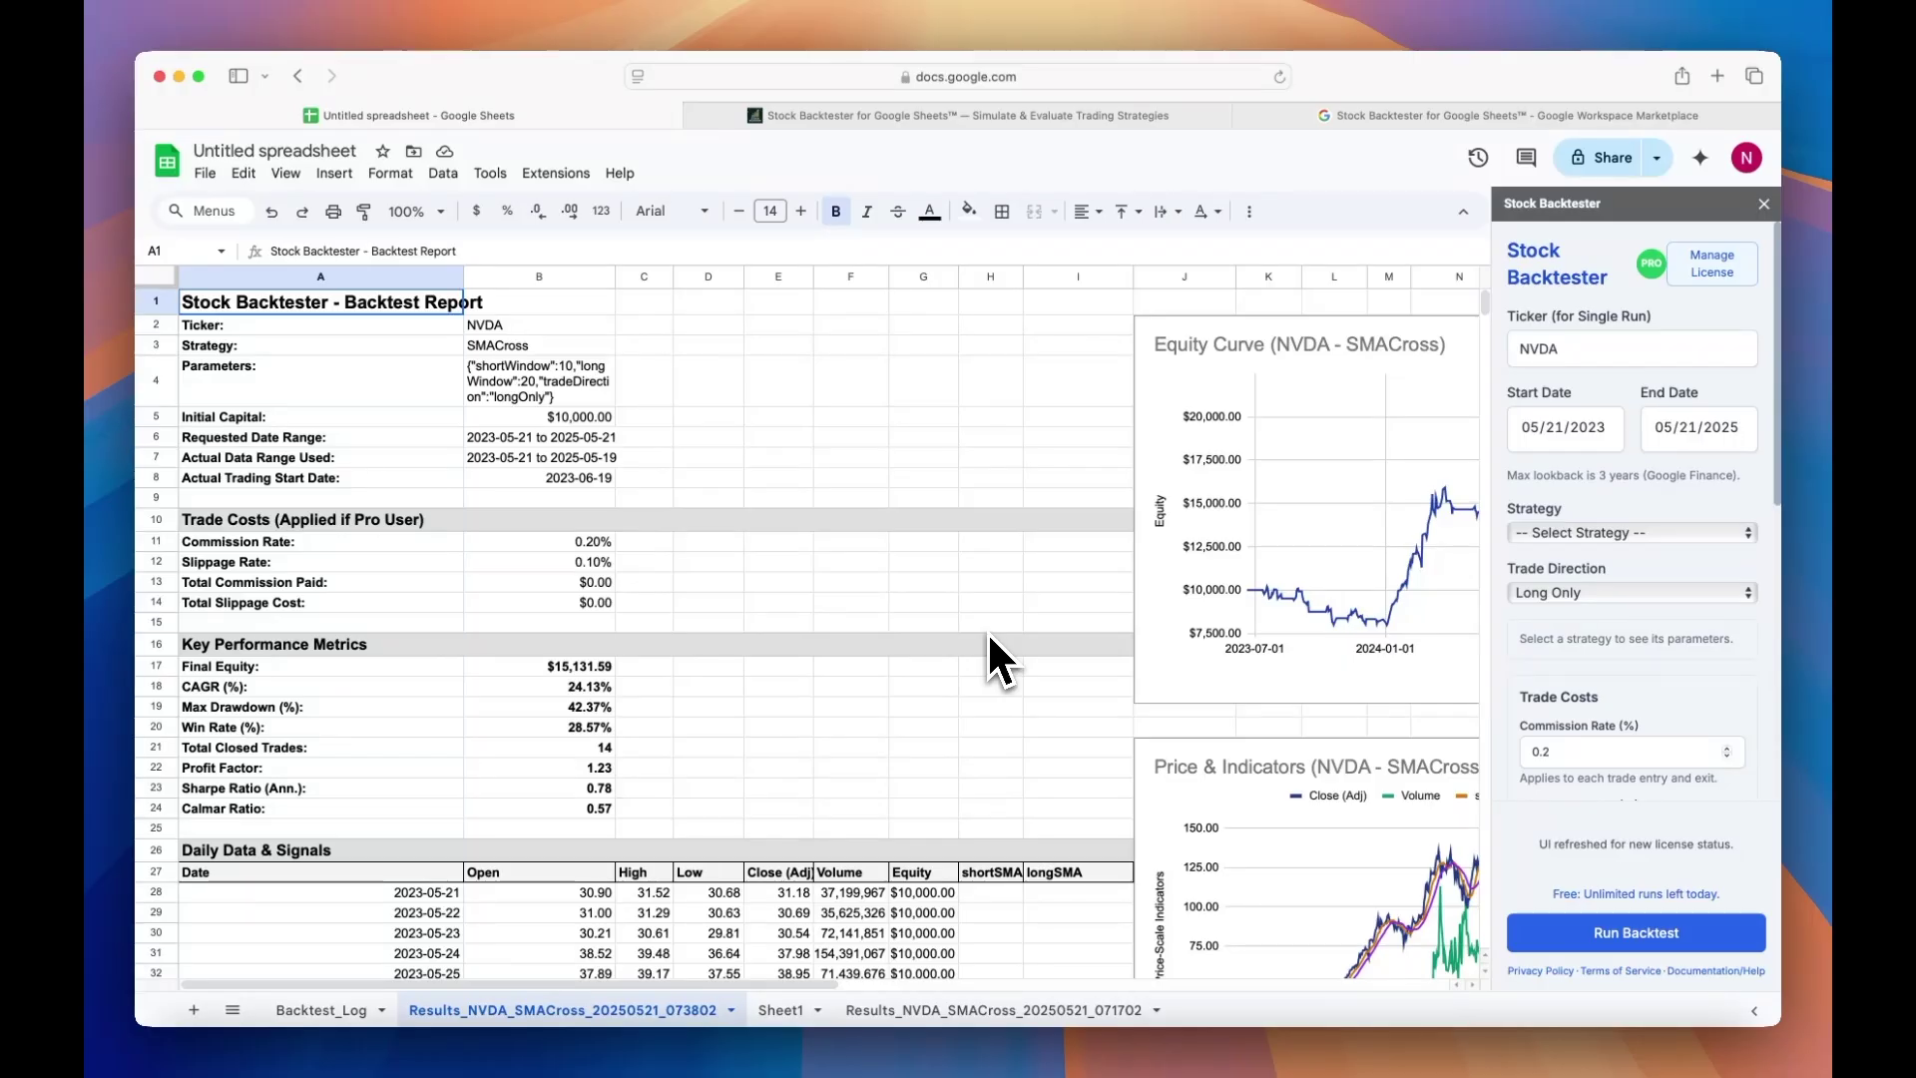
{"action": "left_click", "coordinate": [1741, 534]}
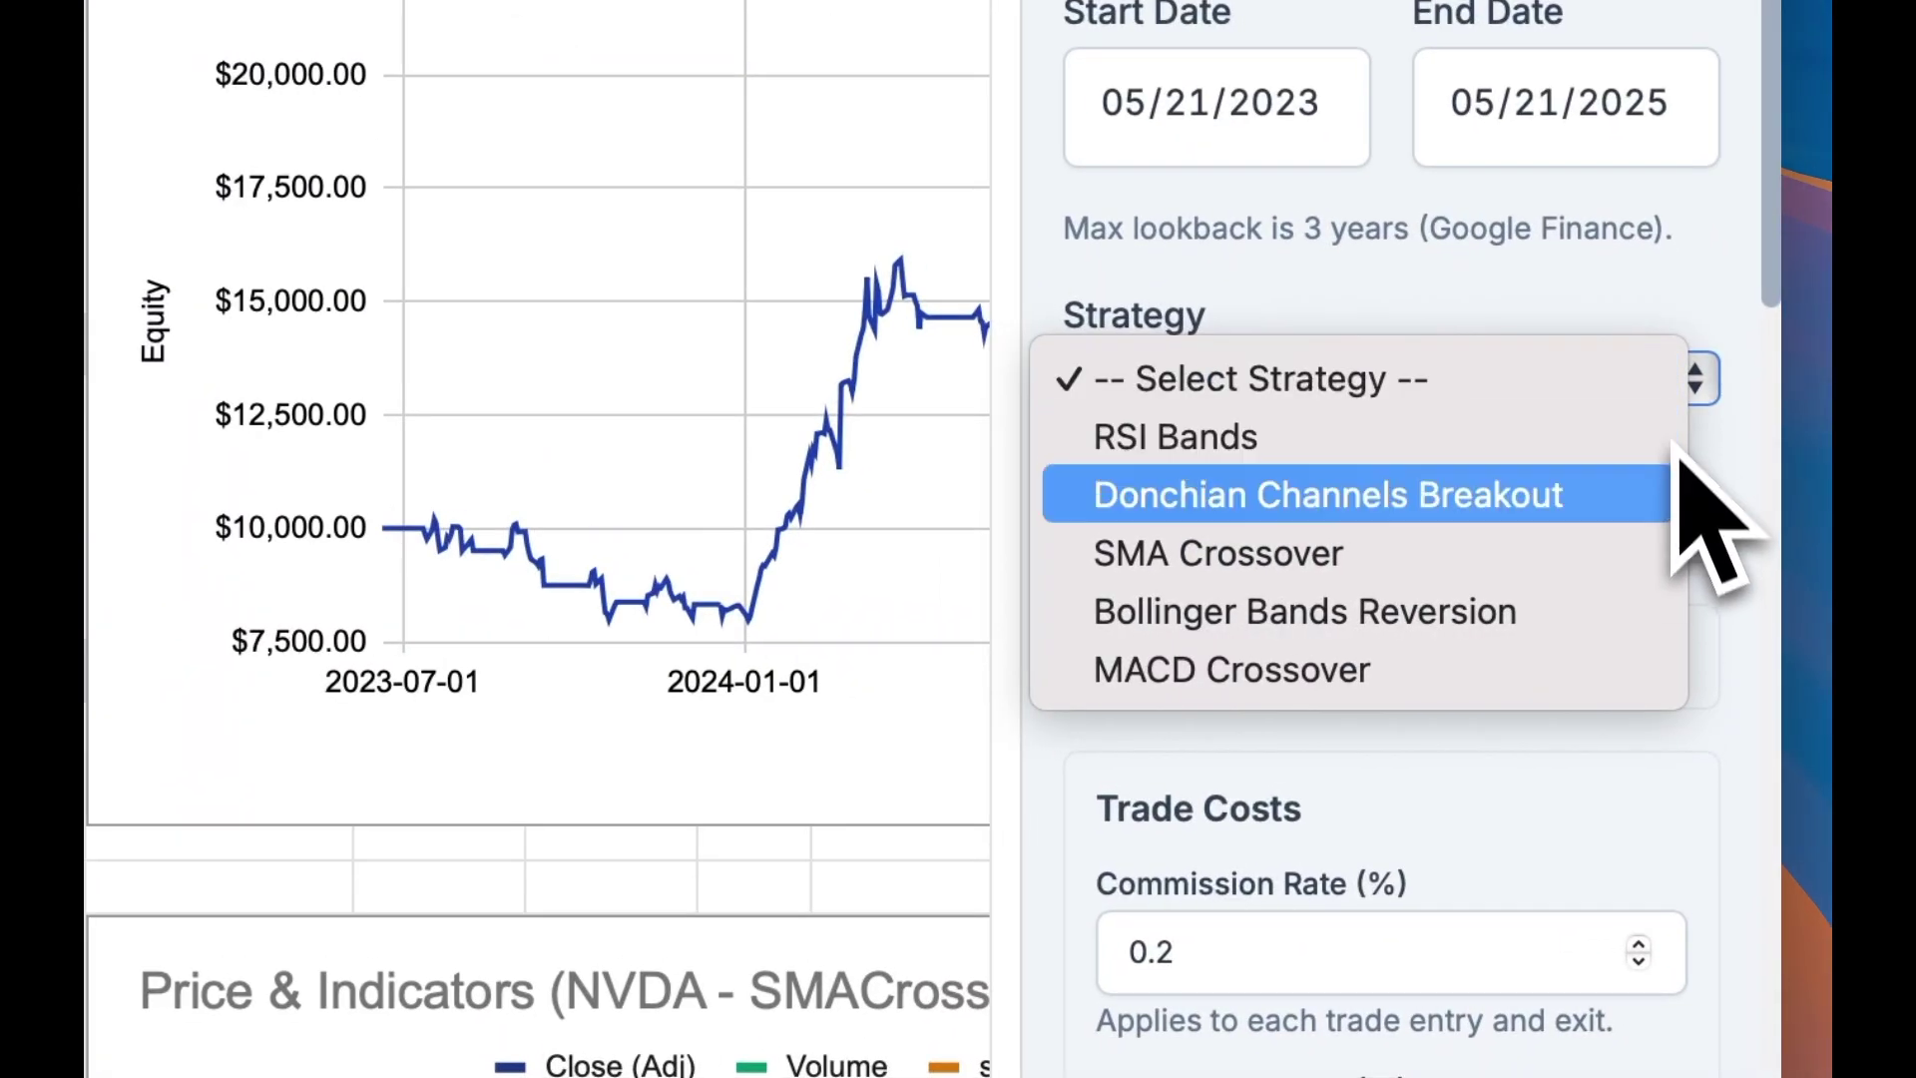
{"action": "left_click", "coordinate": [1647, 669]}
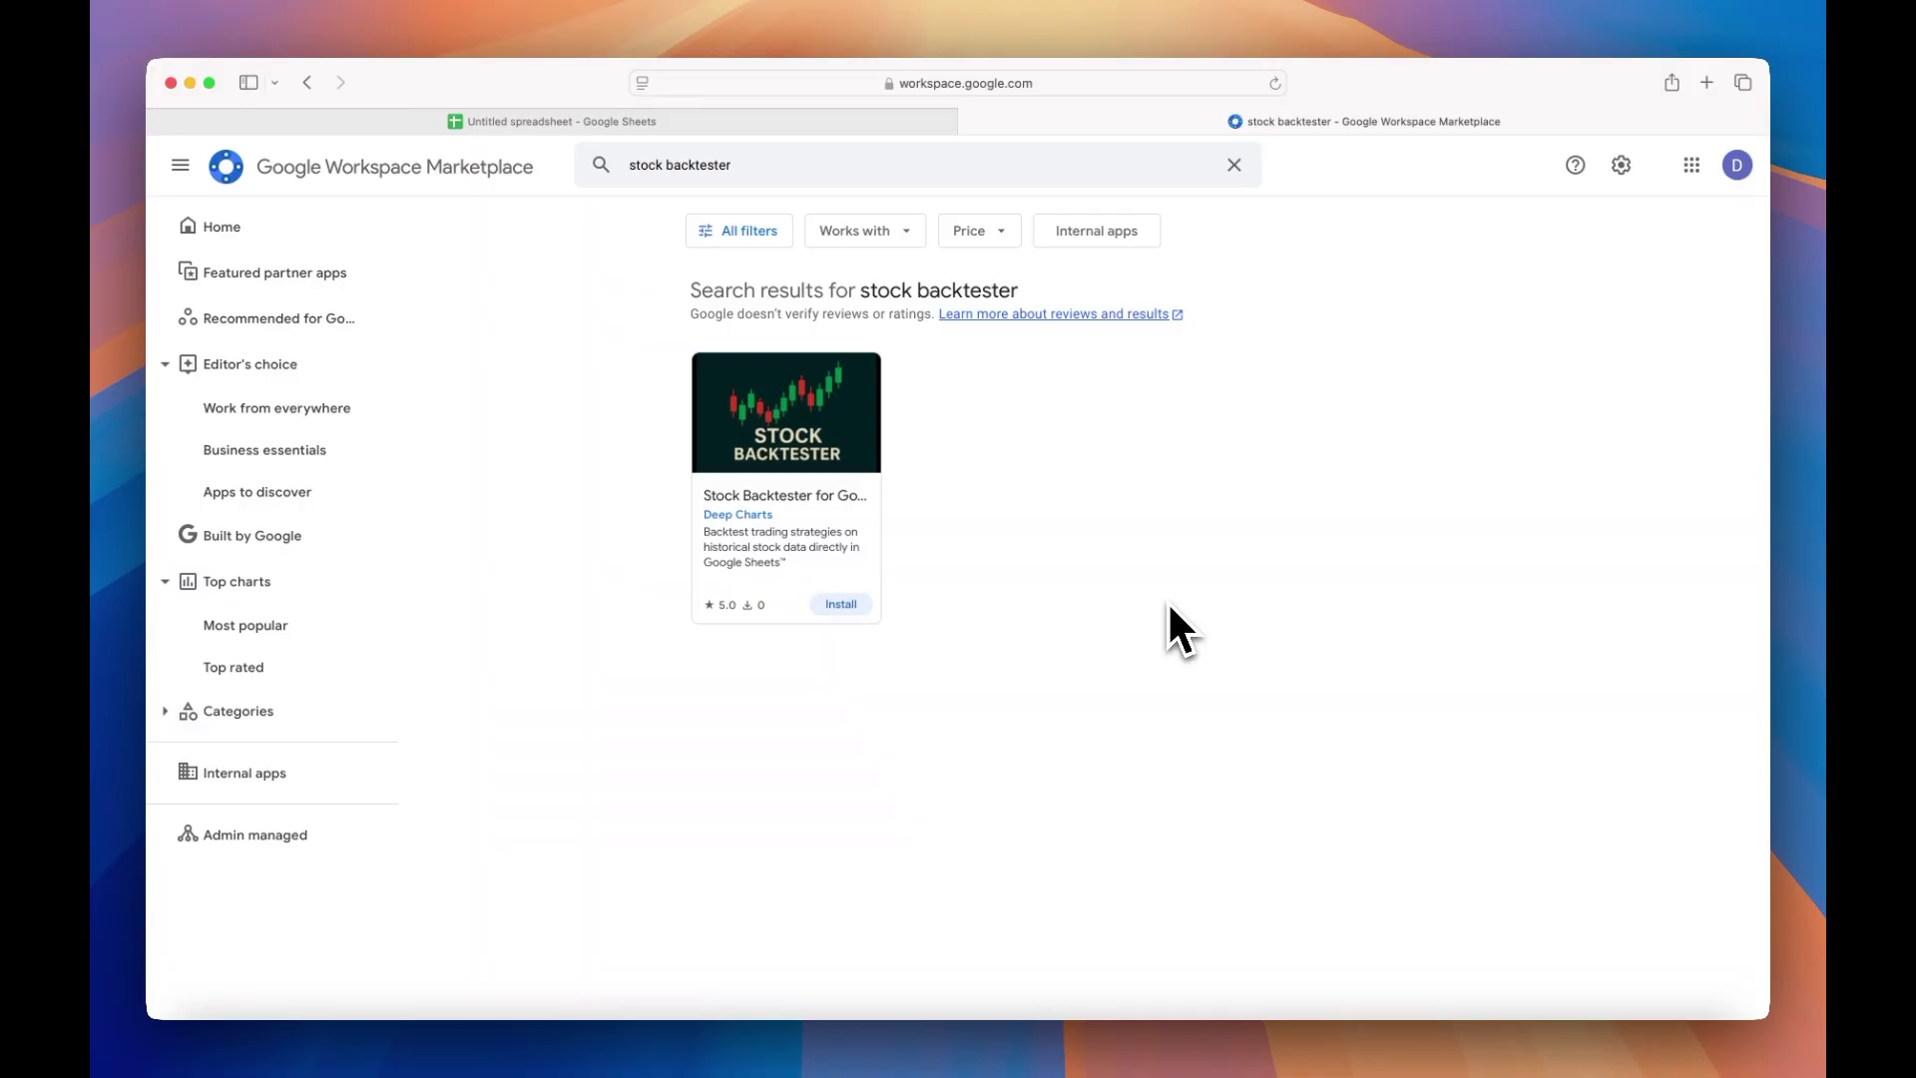
Step: Open the Stock Backtester listing from the search results and start its installation
{"action": "left_click", "coordinate": [829, 506]}
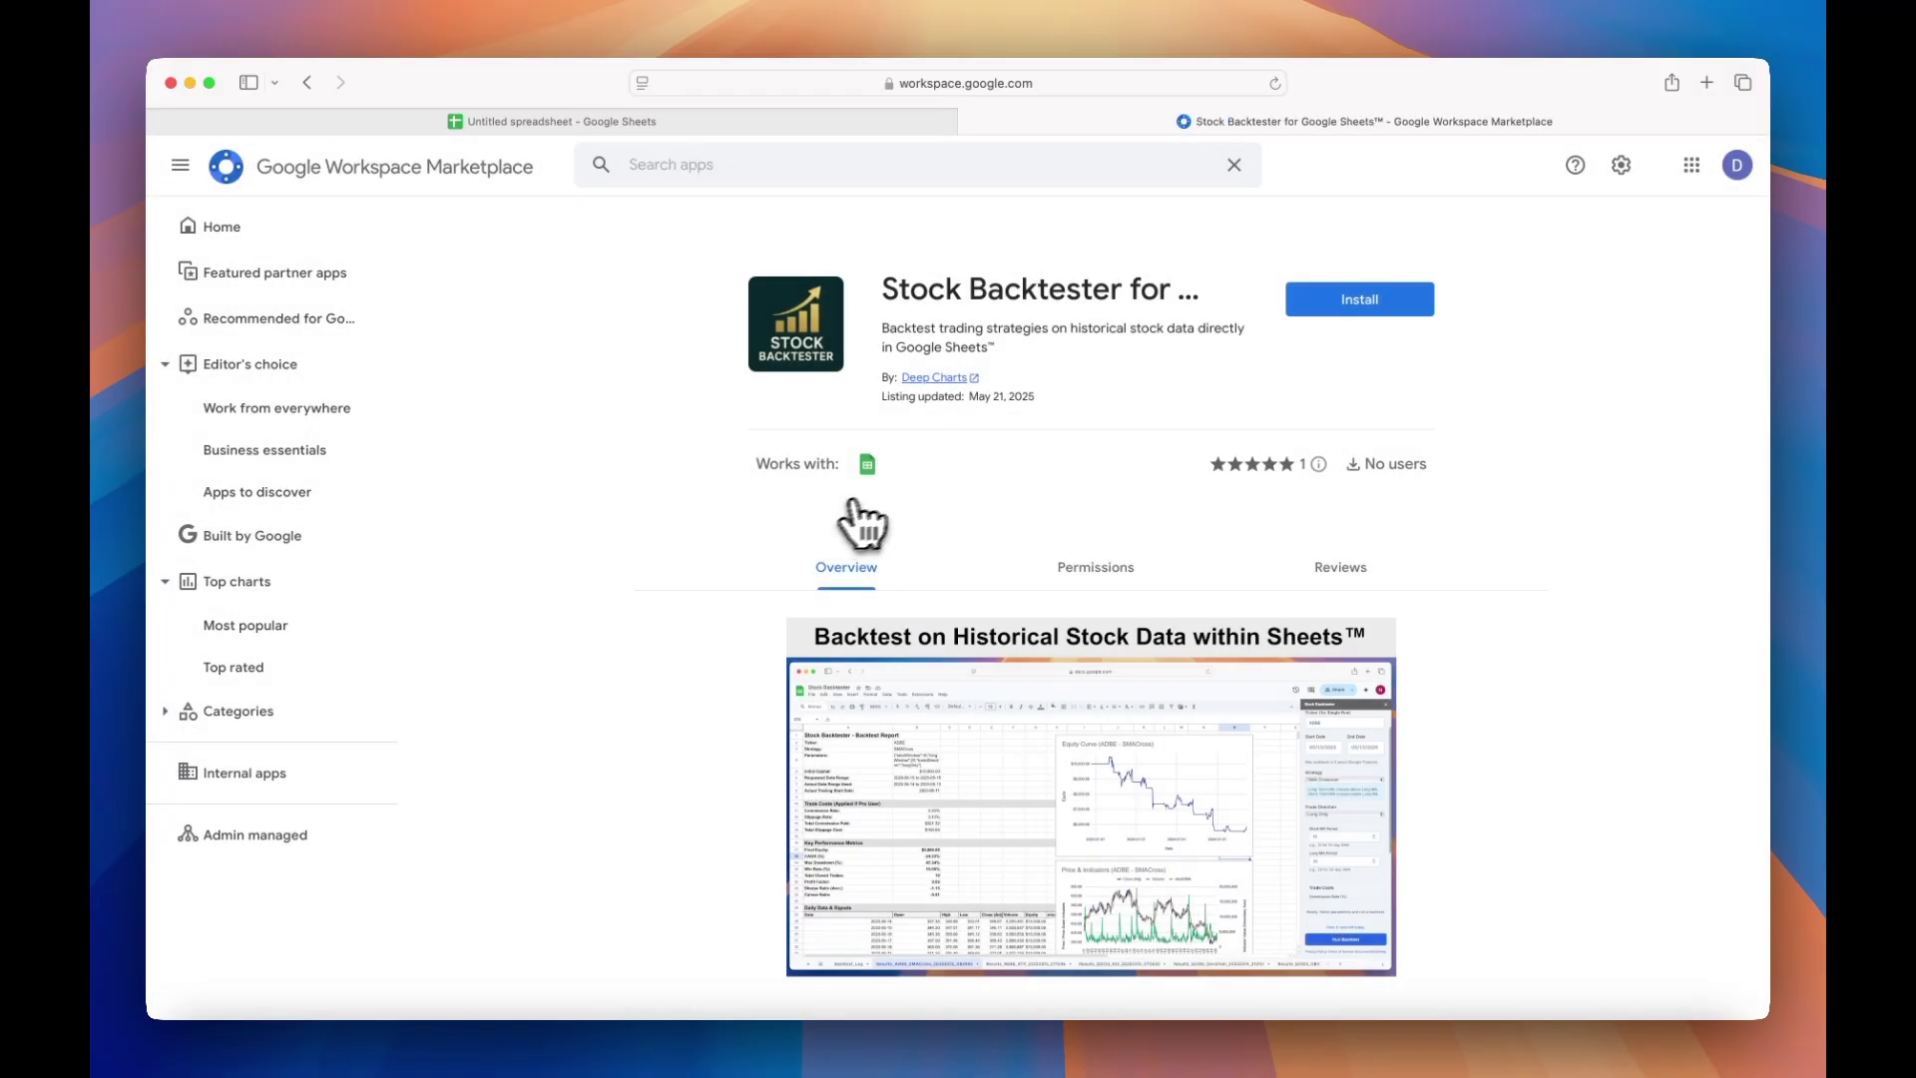
{"action": "left_click", "coordinate": [1372, 304]}
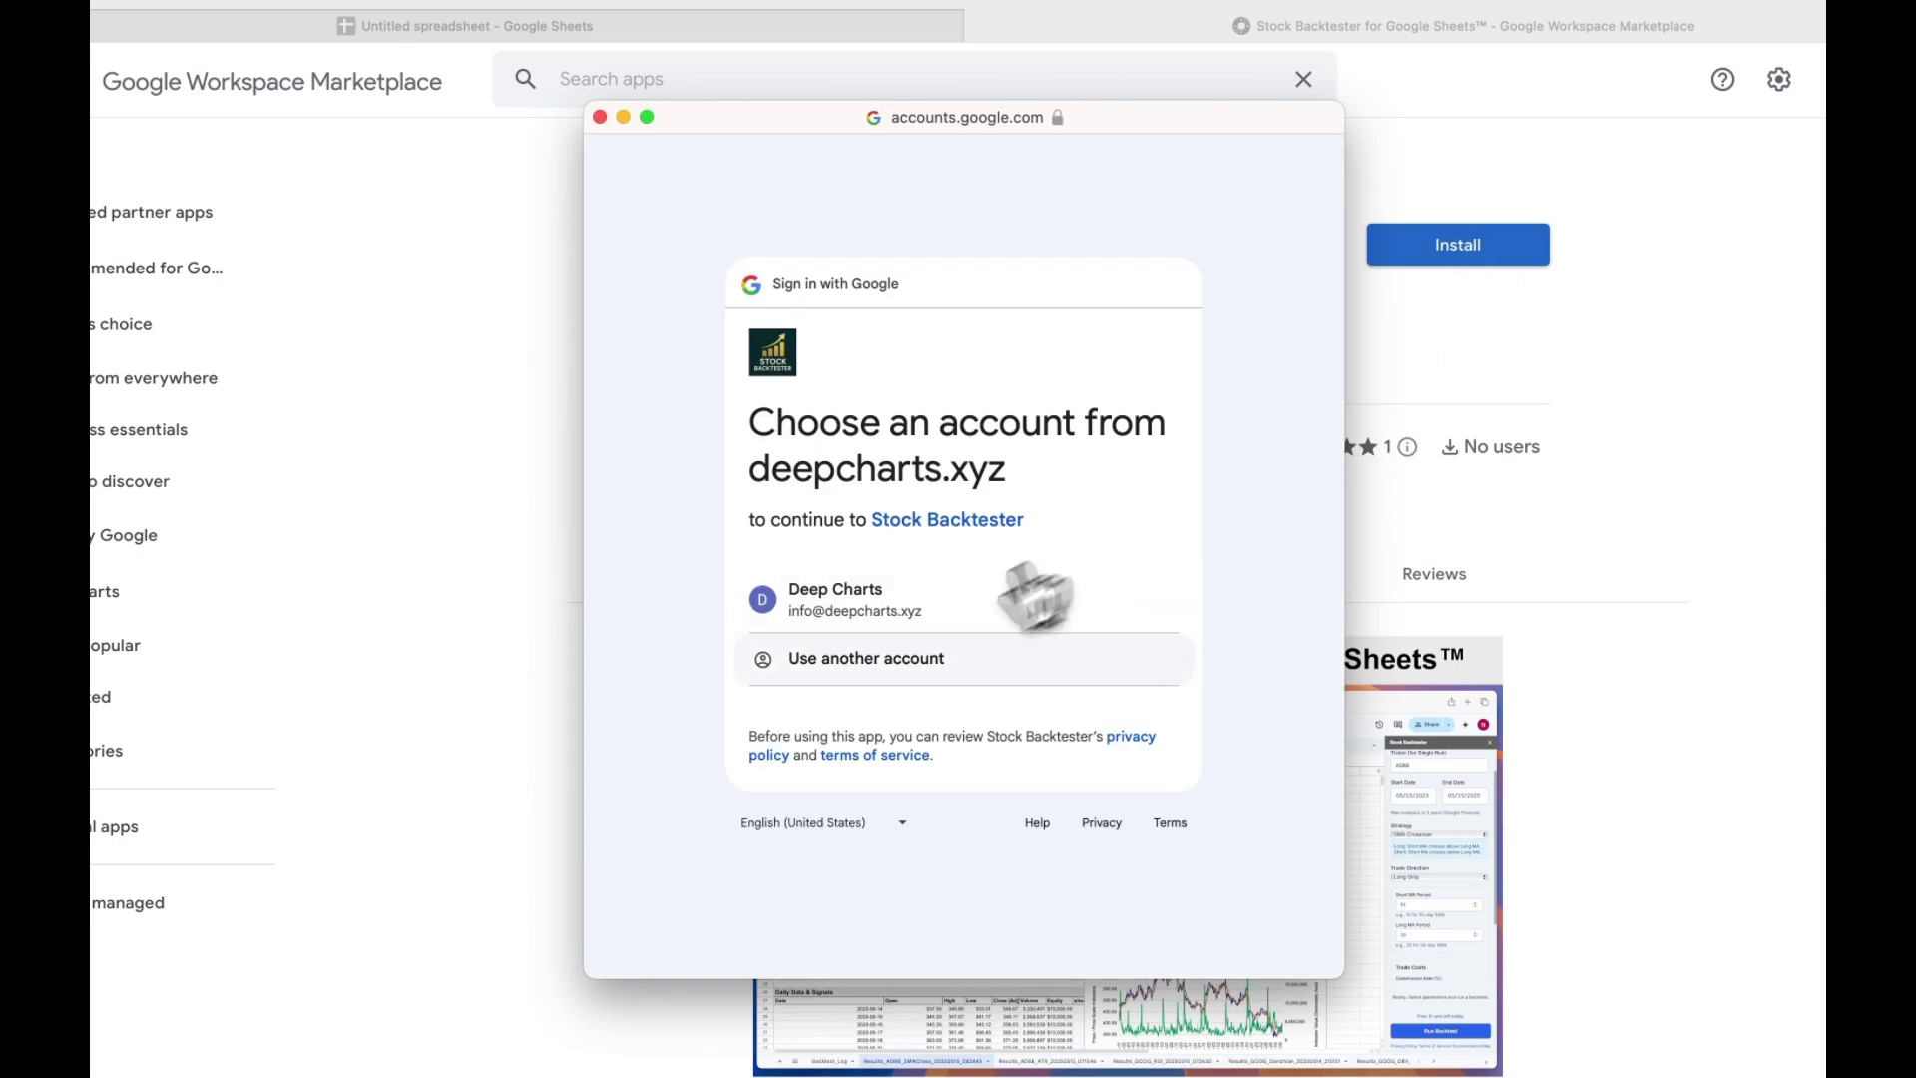
Step: Sign in with the Google account, allow Stock Backtester access, and finish the two-step setup dialog
{"action": "left_click", "coordinate": [915, 620]}
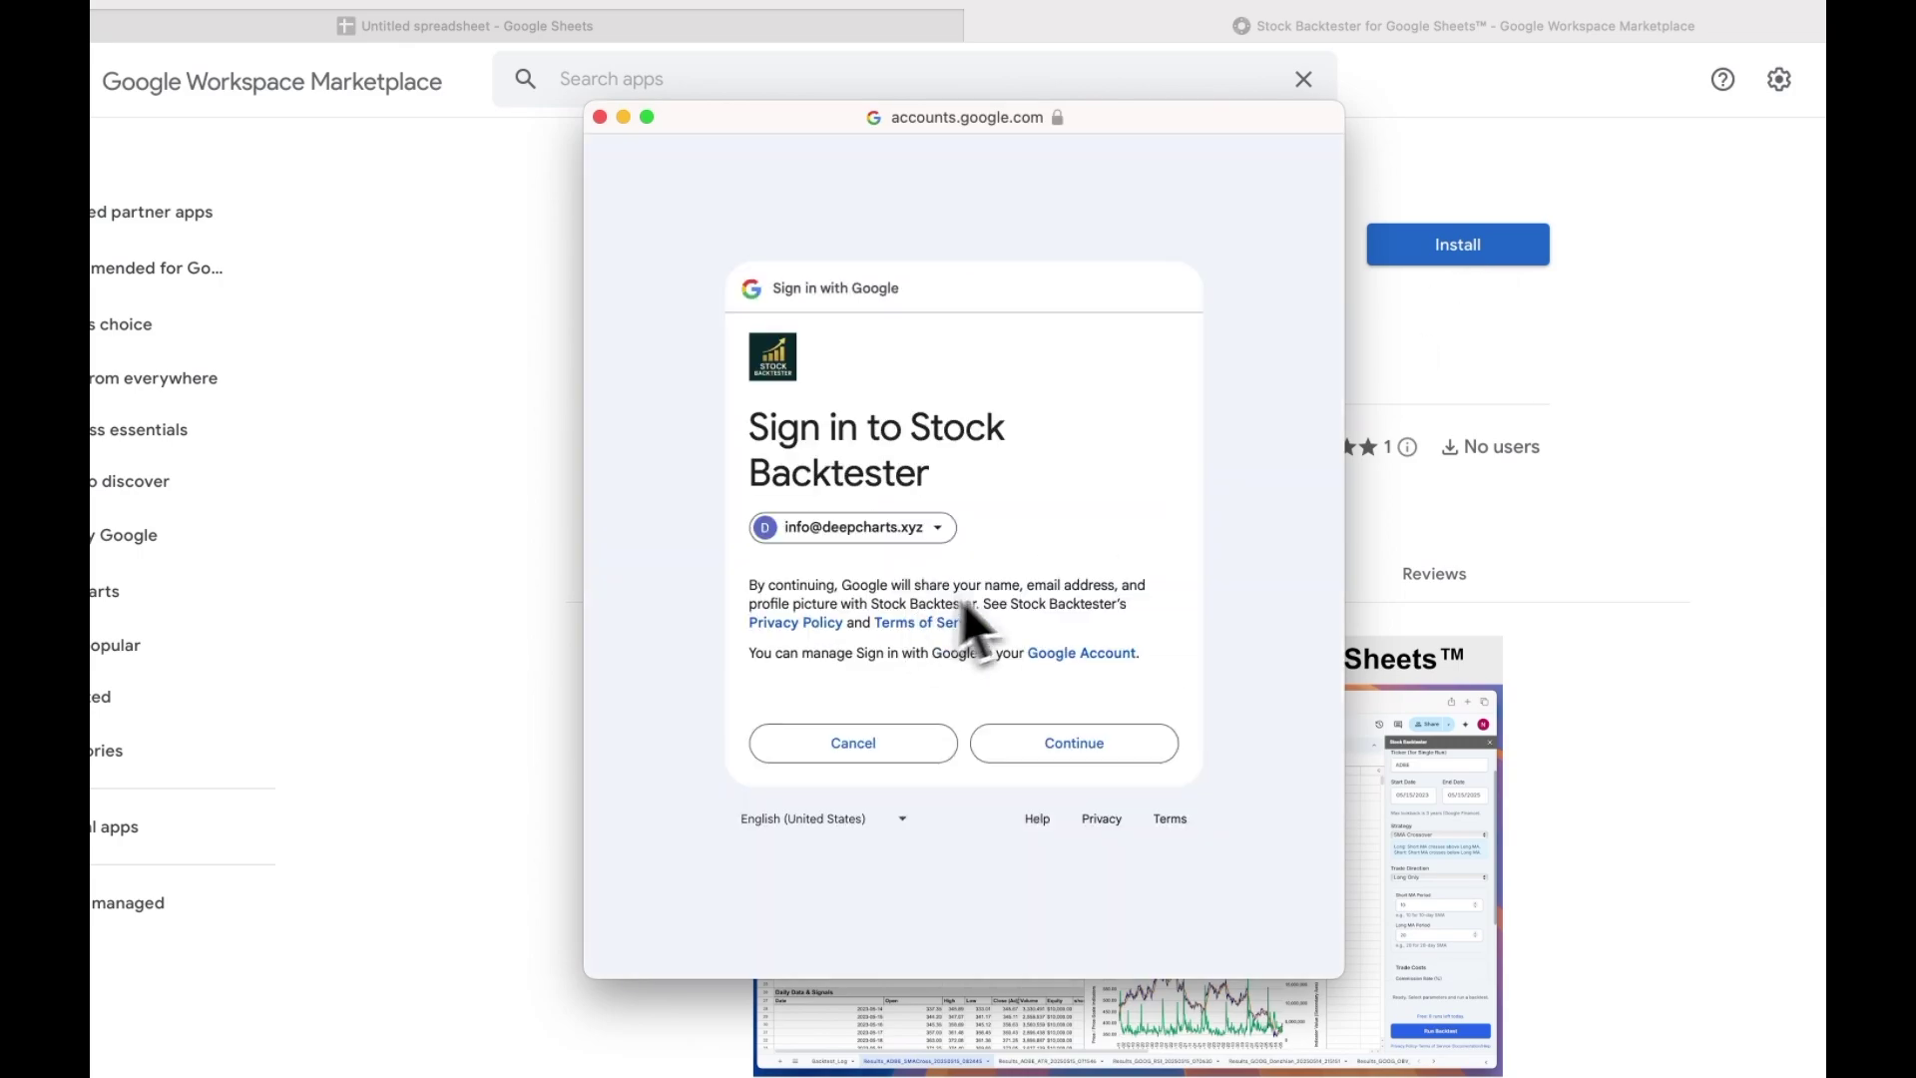
{"action": "left_click", "coordinate": [1046, 739]}
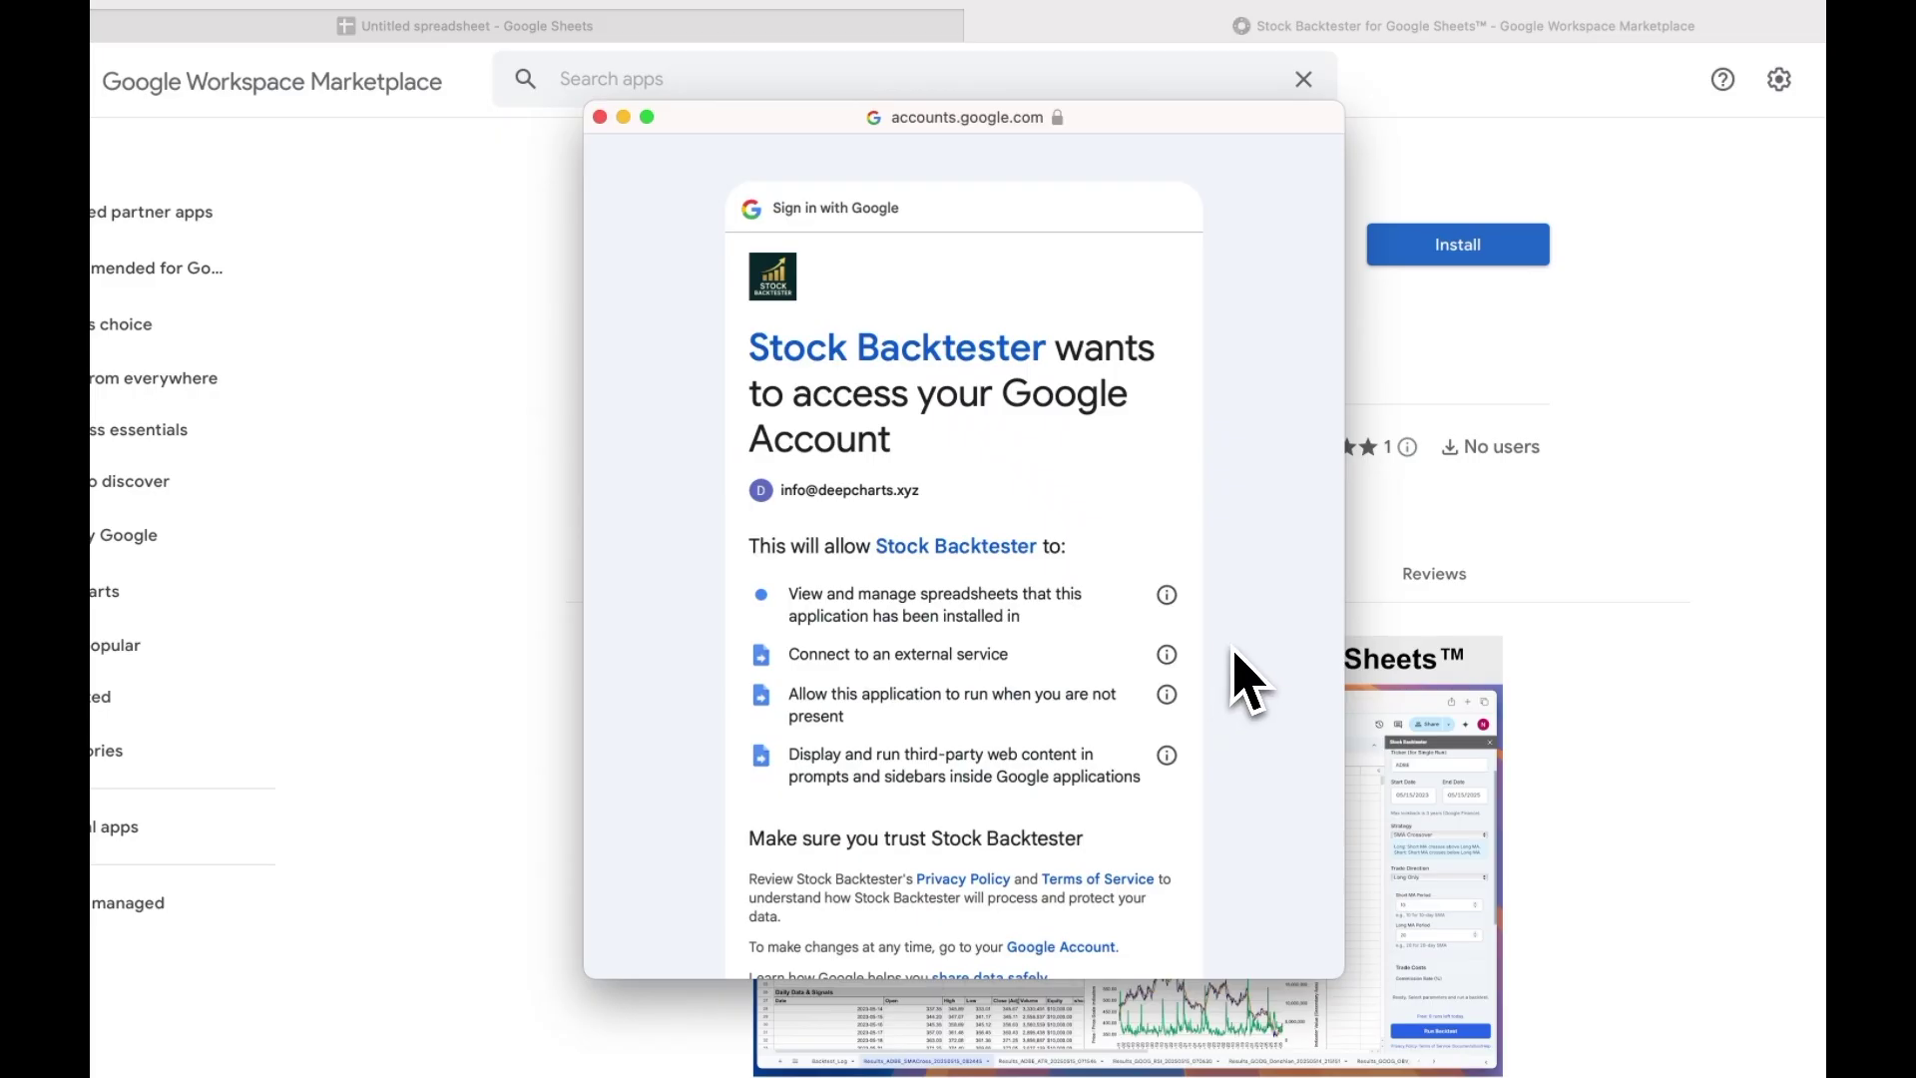
{"action": "scroll", "coordinate": [1249, 685], "scroll_direction": "down", "scroll_amount": 3}
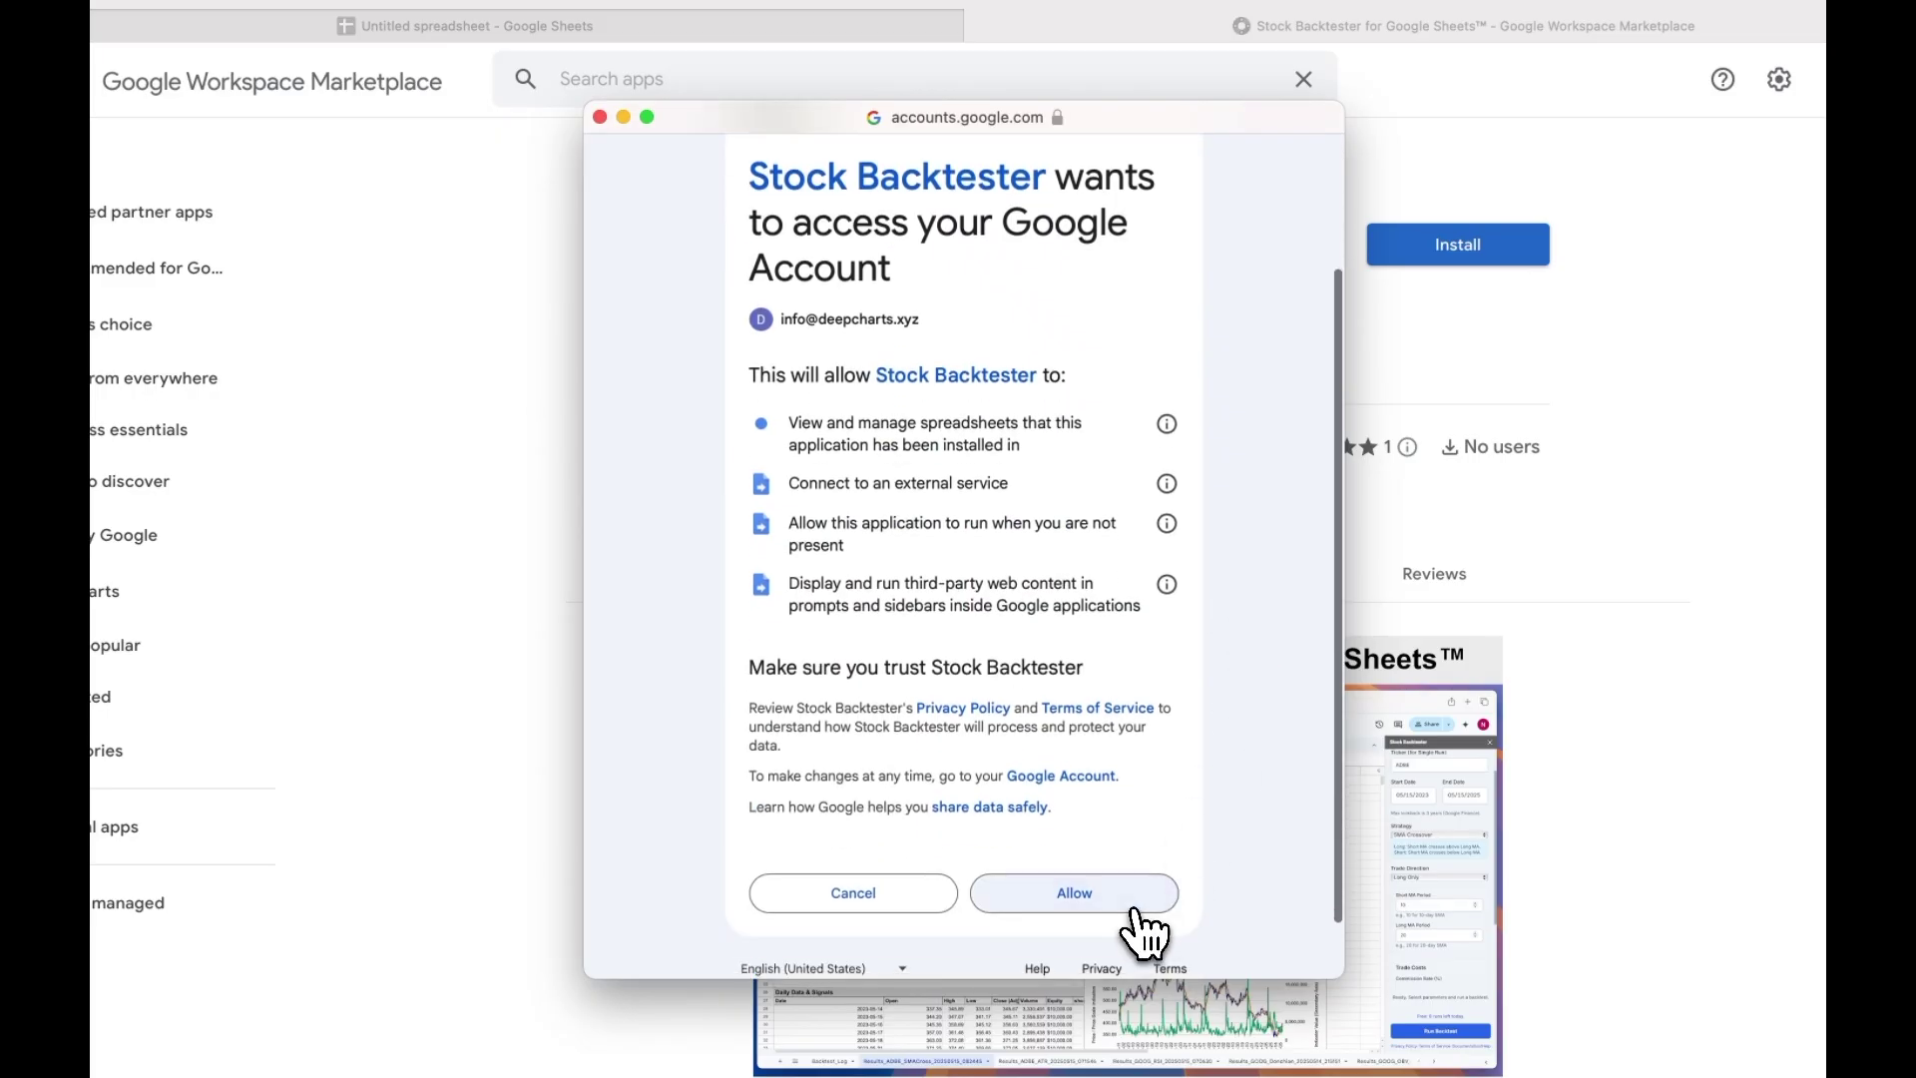
{"action": "left_click", "coordinate": [1138, 901]}
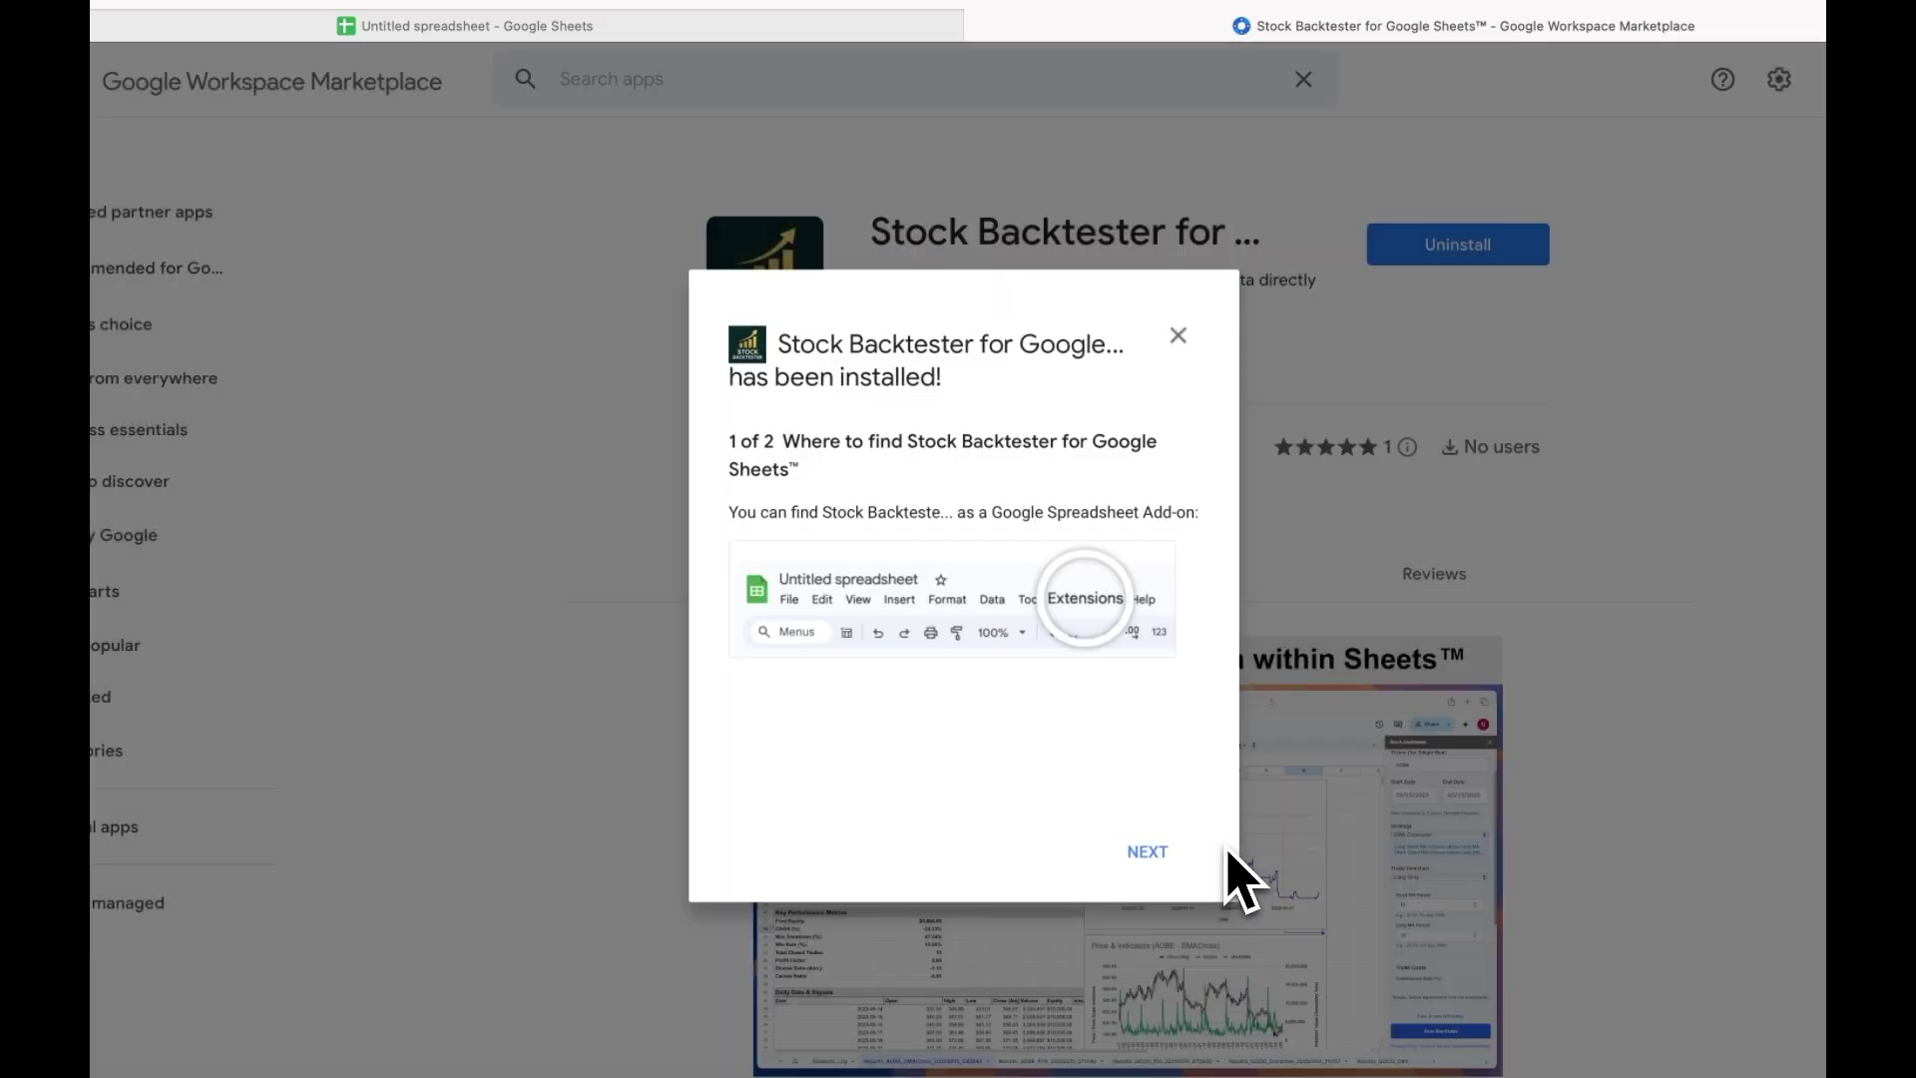
{"action": "left_click", "coordinate": [1150, 853]}
{"action": "left_click", "coordinate": [1150, 853]}
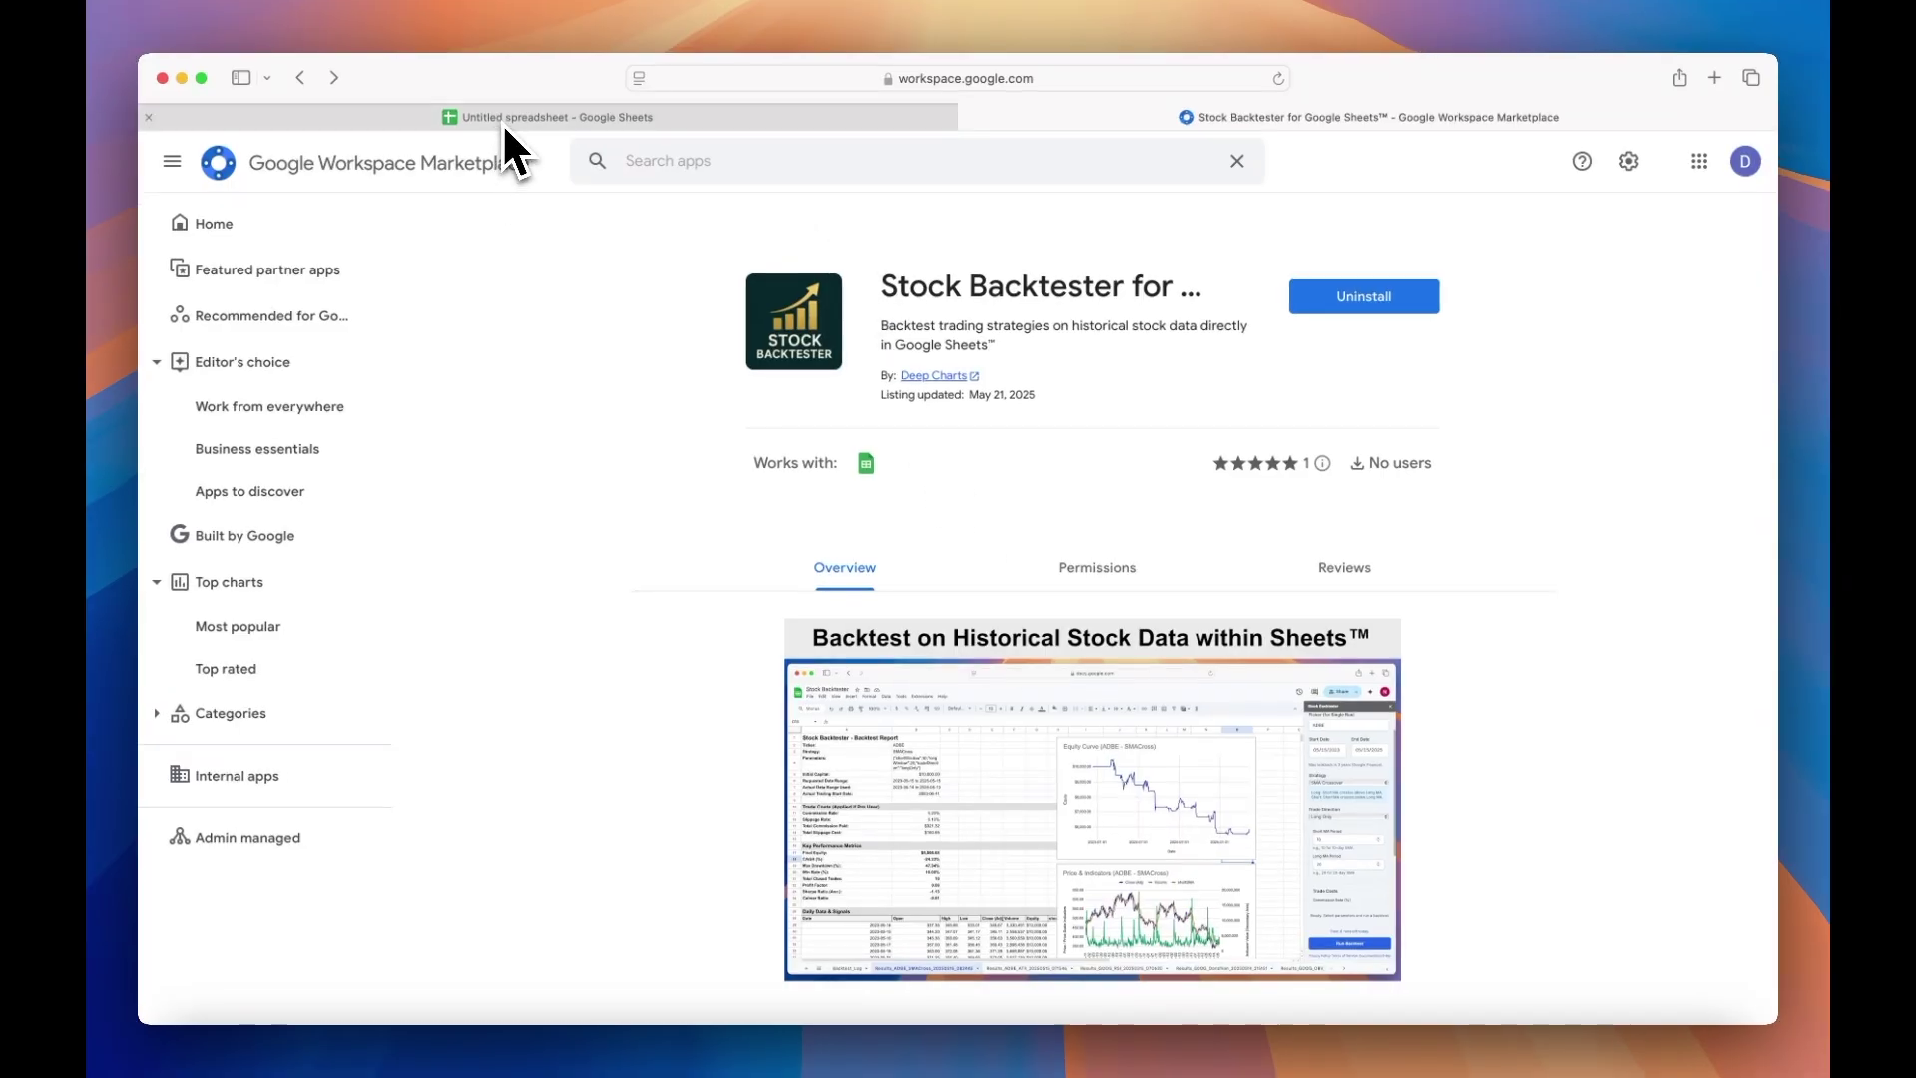
Step: In the Untitled spreadsheet, launch Extensions > Stock Backtester for Google Sheets > Open Backtester
{"action": "left_click", "coordinate": [518, 117]}
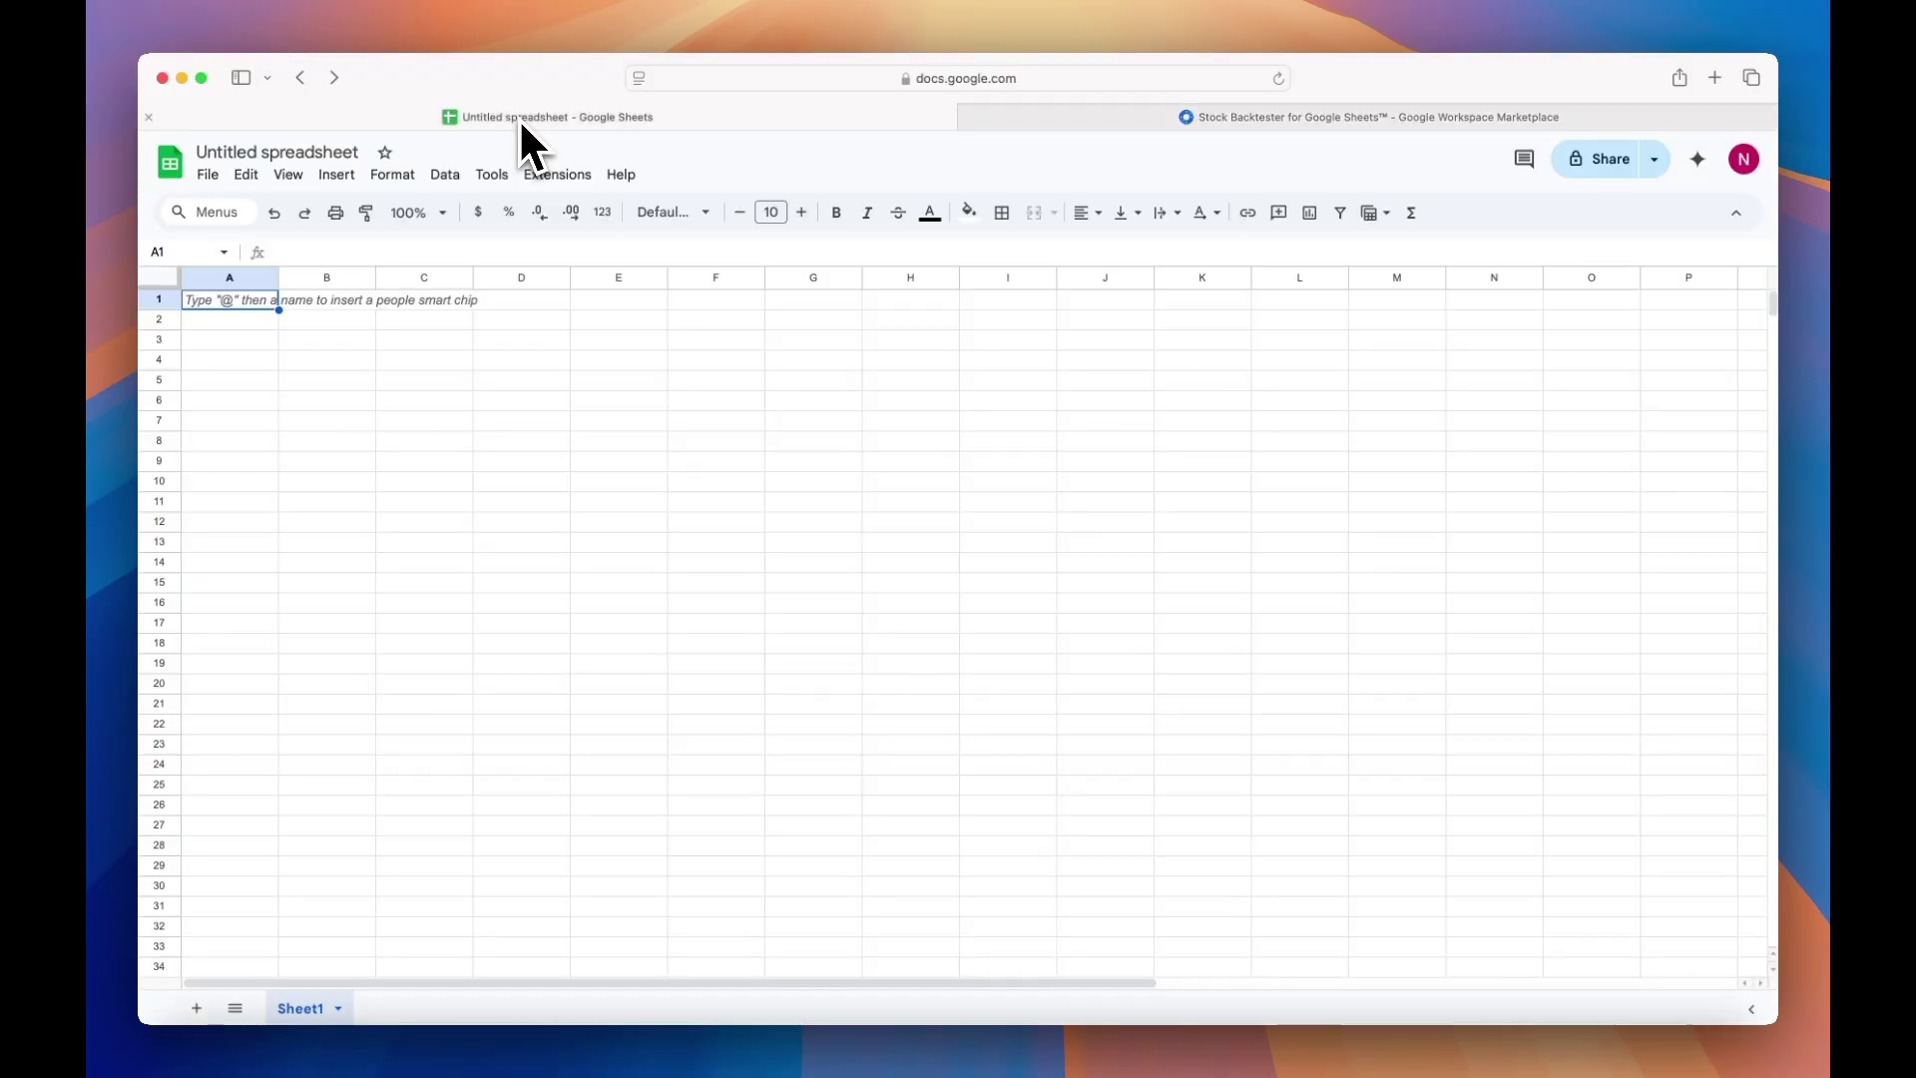
{"action": "left_click", "coordinate": [561, 177]}
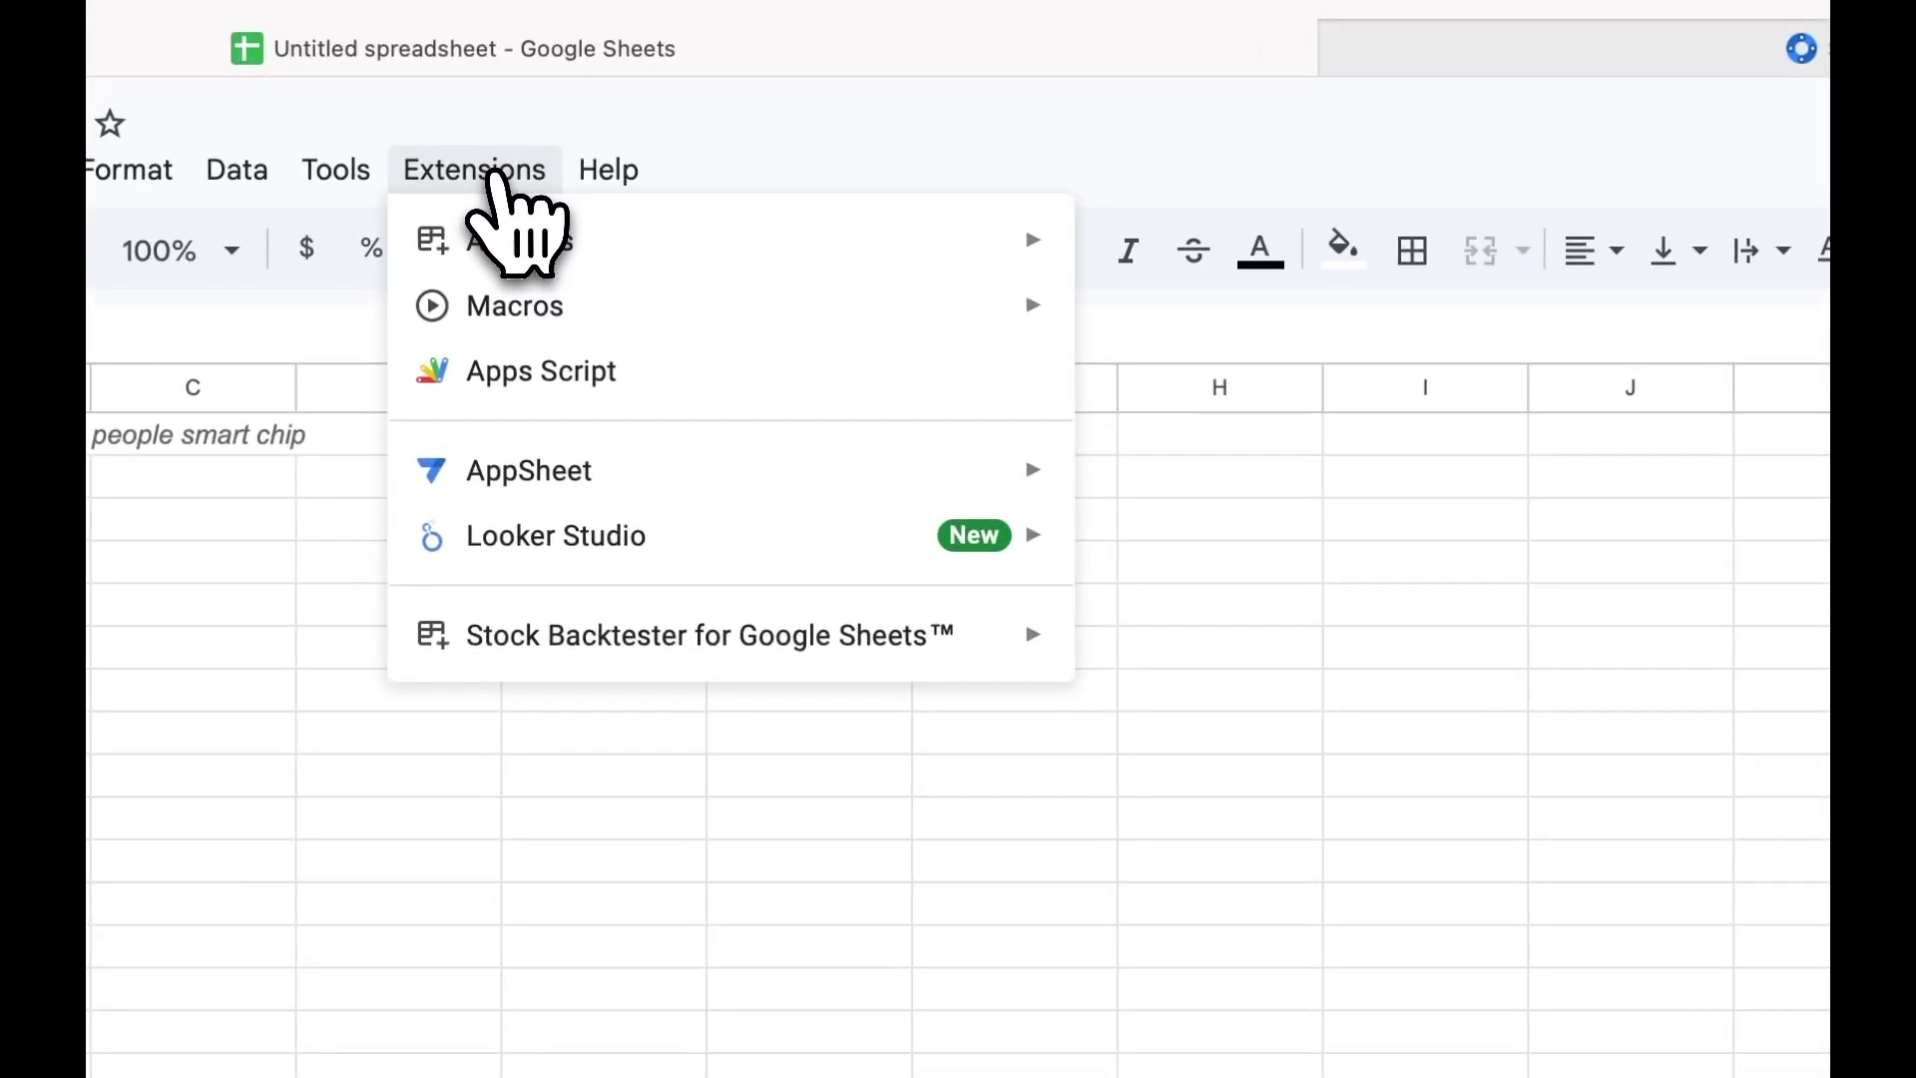
{"action": "mouse_move", "coordinate": [963, 644]}
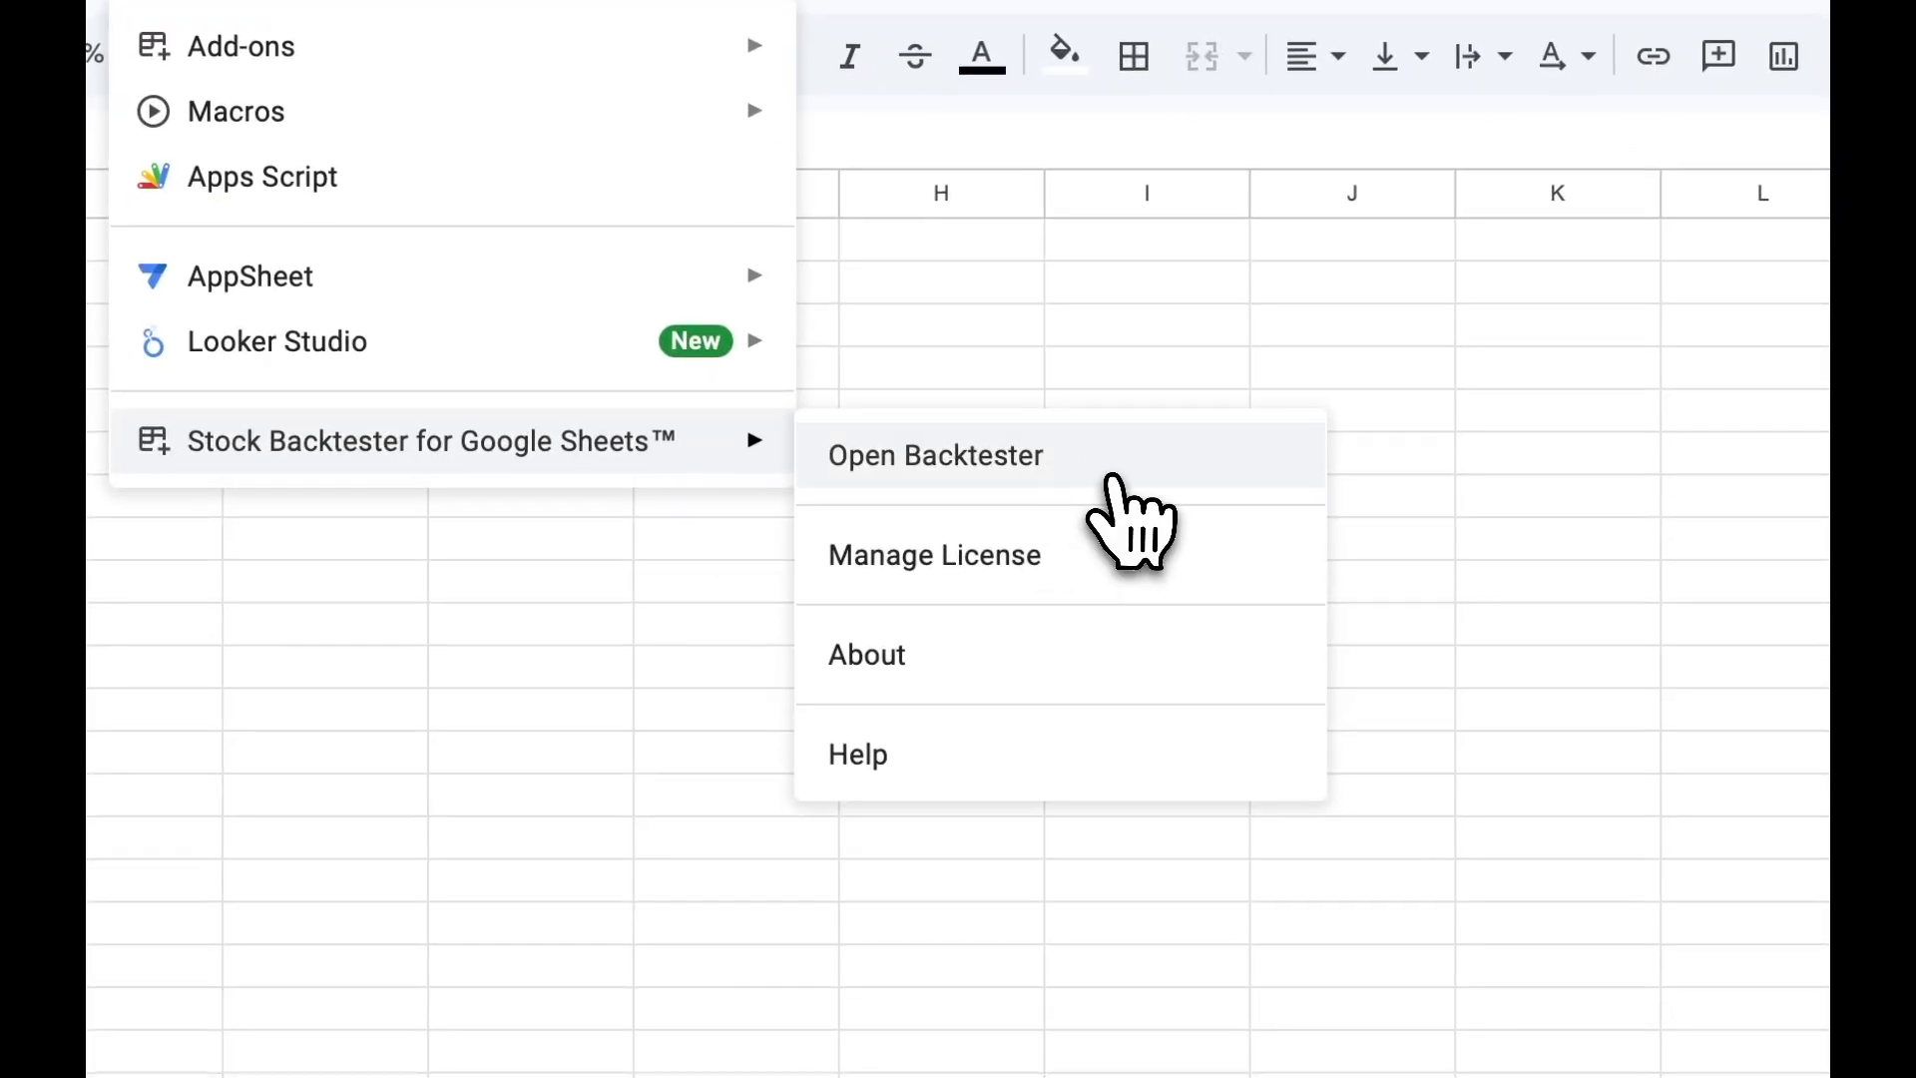
{"action": "left_click", "coordinate": [1253, 586]}
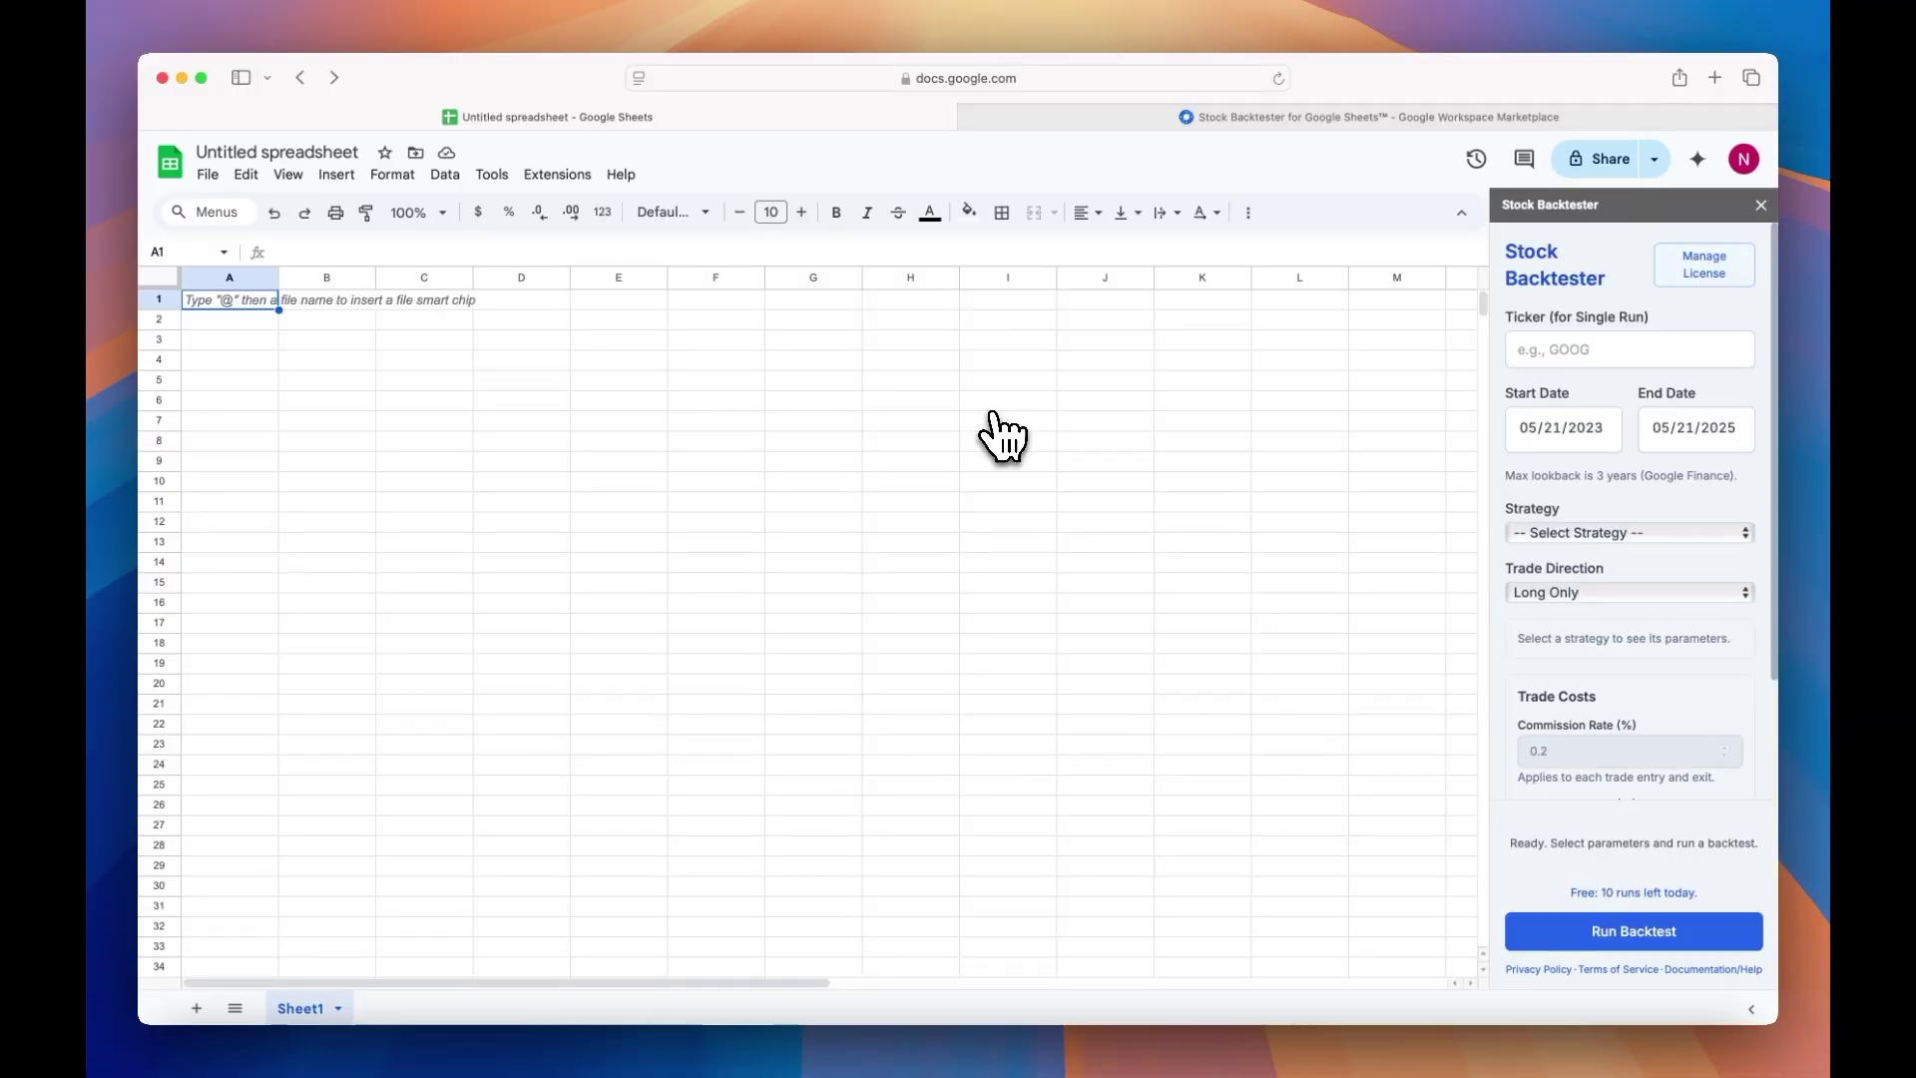
Step: Enter the NVDA ticker, set the start and end dates, and choose SMA Crossover
{"action": "left_click", "coordinate": [1542, 347]}
{"action": "type", "text": "NVDA"}
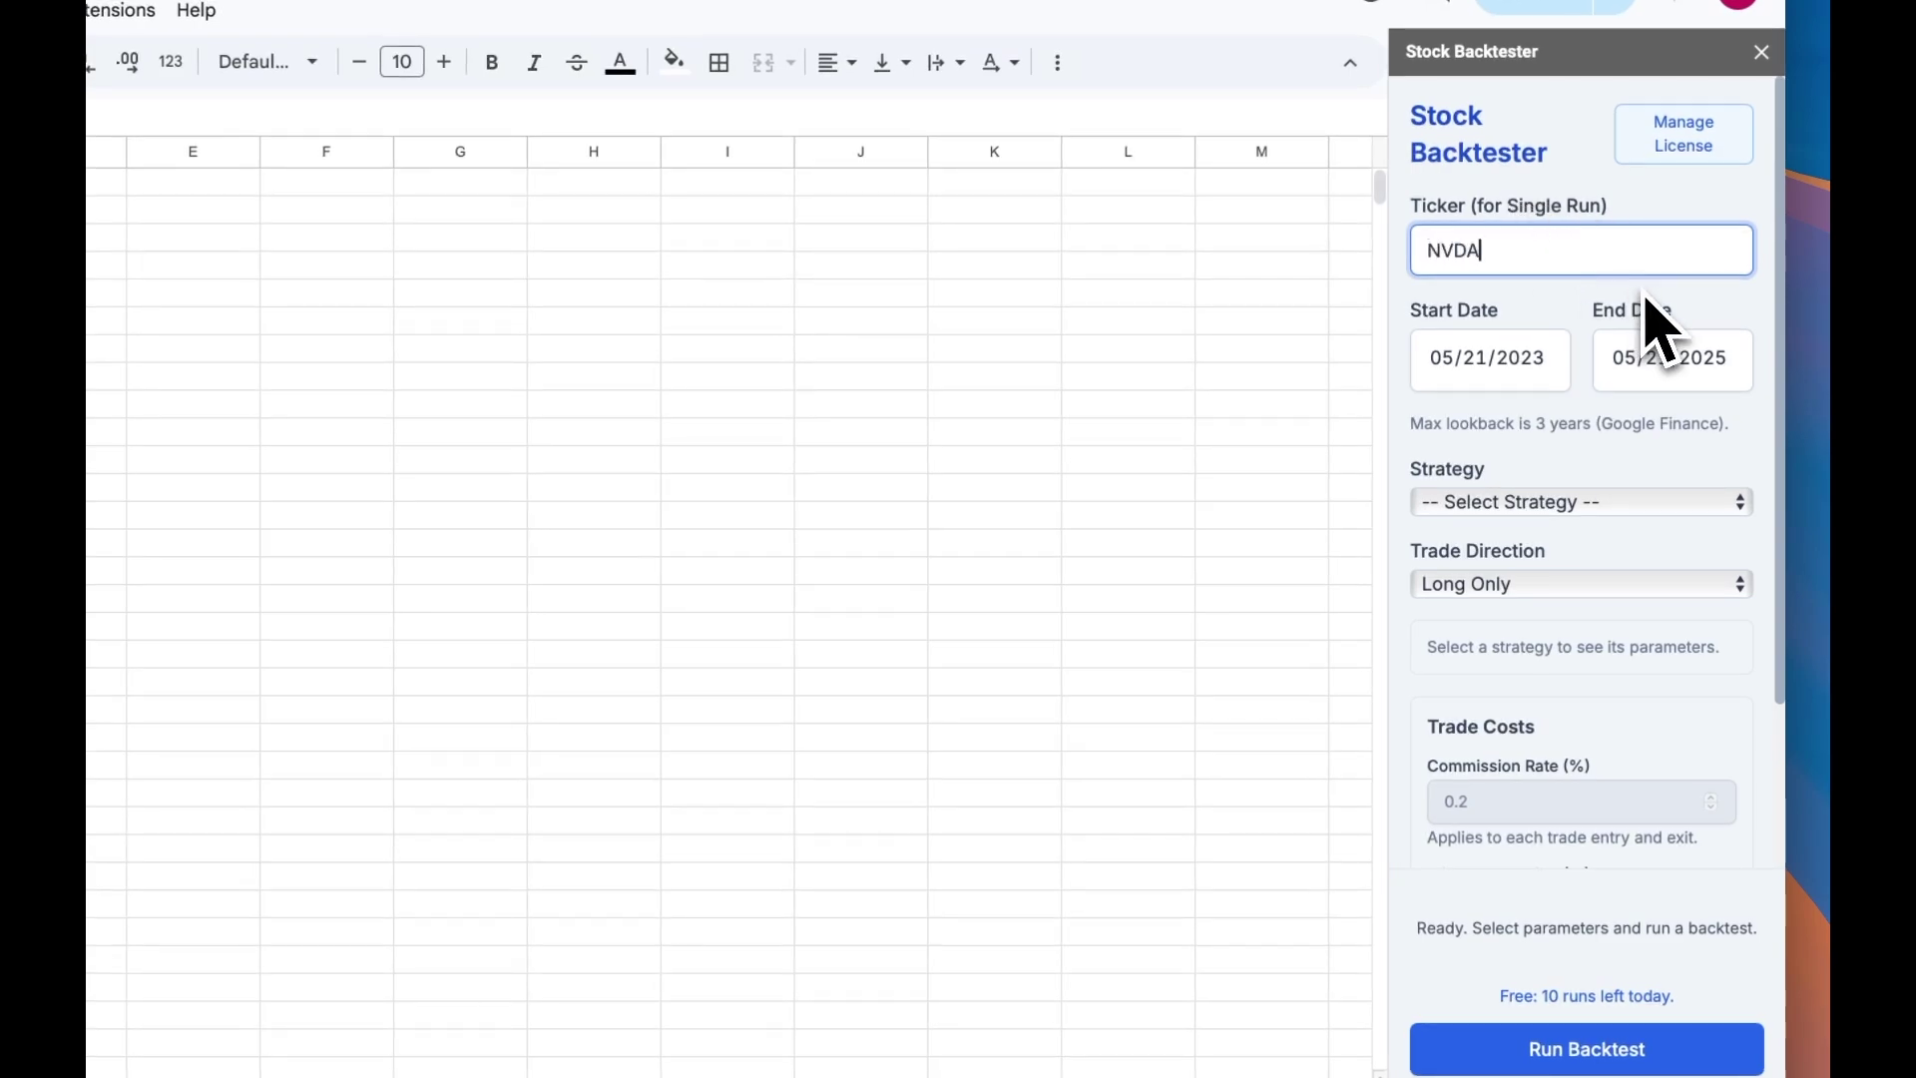
{"action": "left_click", "coordinate": [1531, 361]}
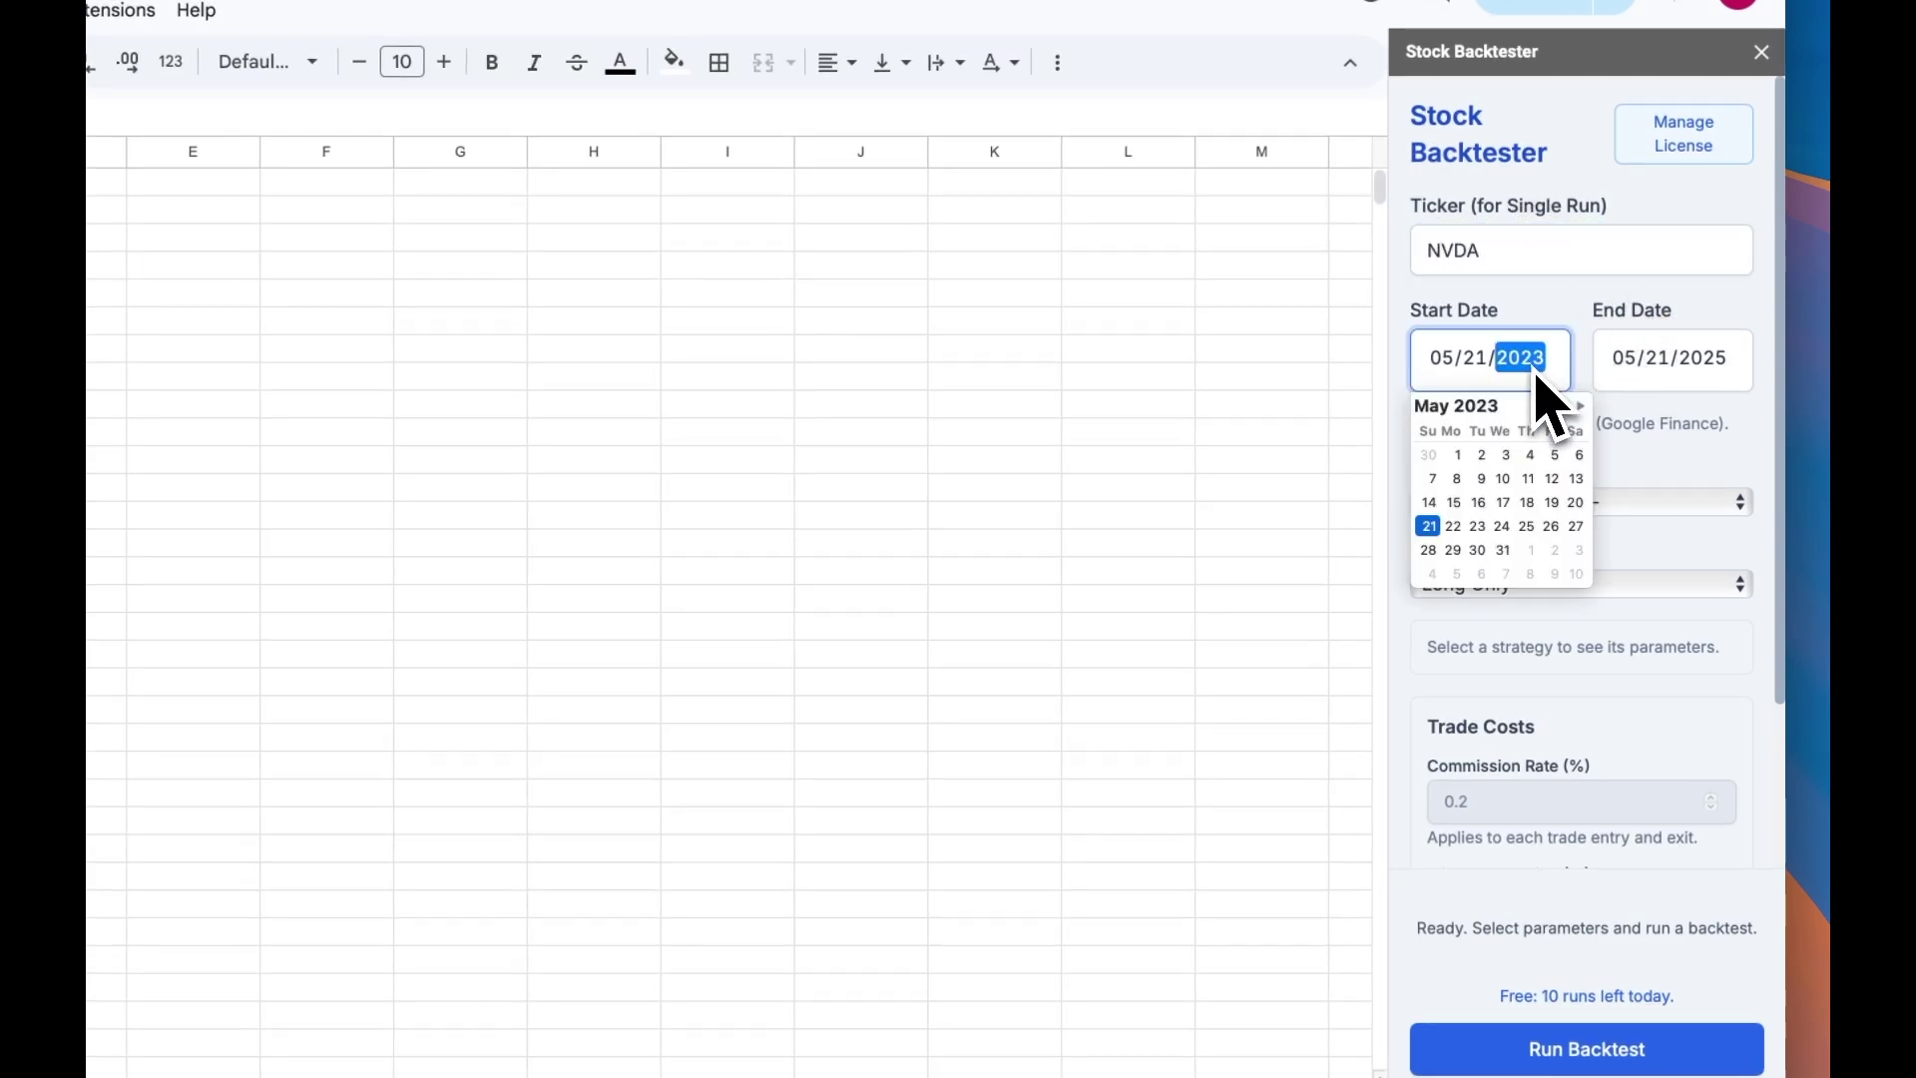
{"action": "left_click", "coordinate": [1717, 361]}
{"action": "left_click", "coordinate": [1581, 502]}
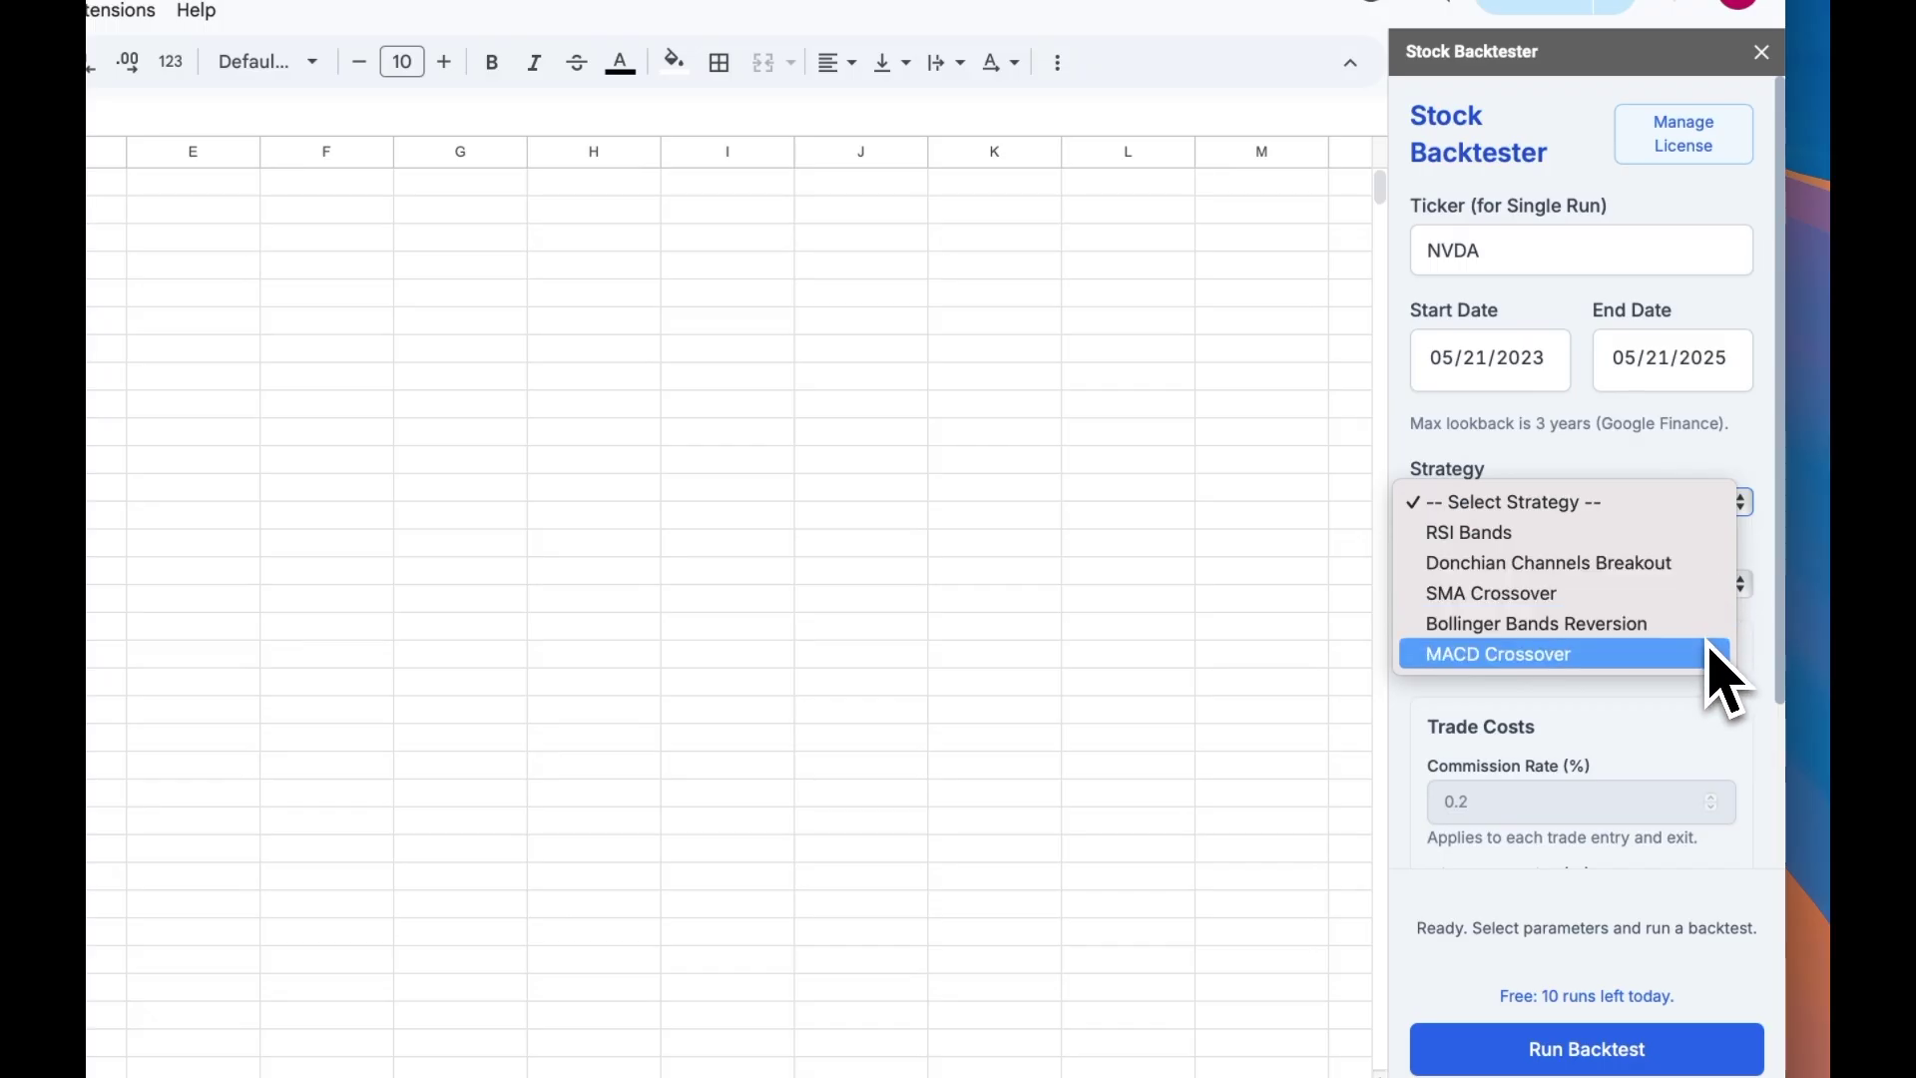
{"action": "left_click", "coordinate": [1706, 597]}
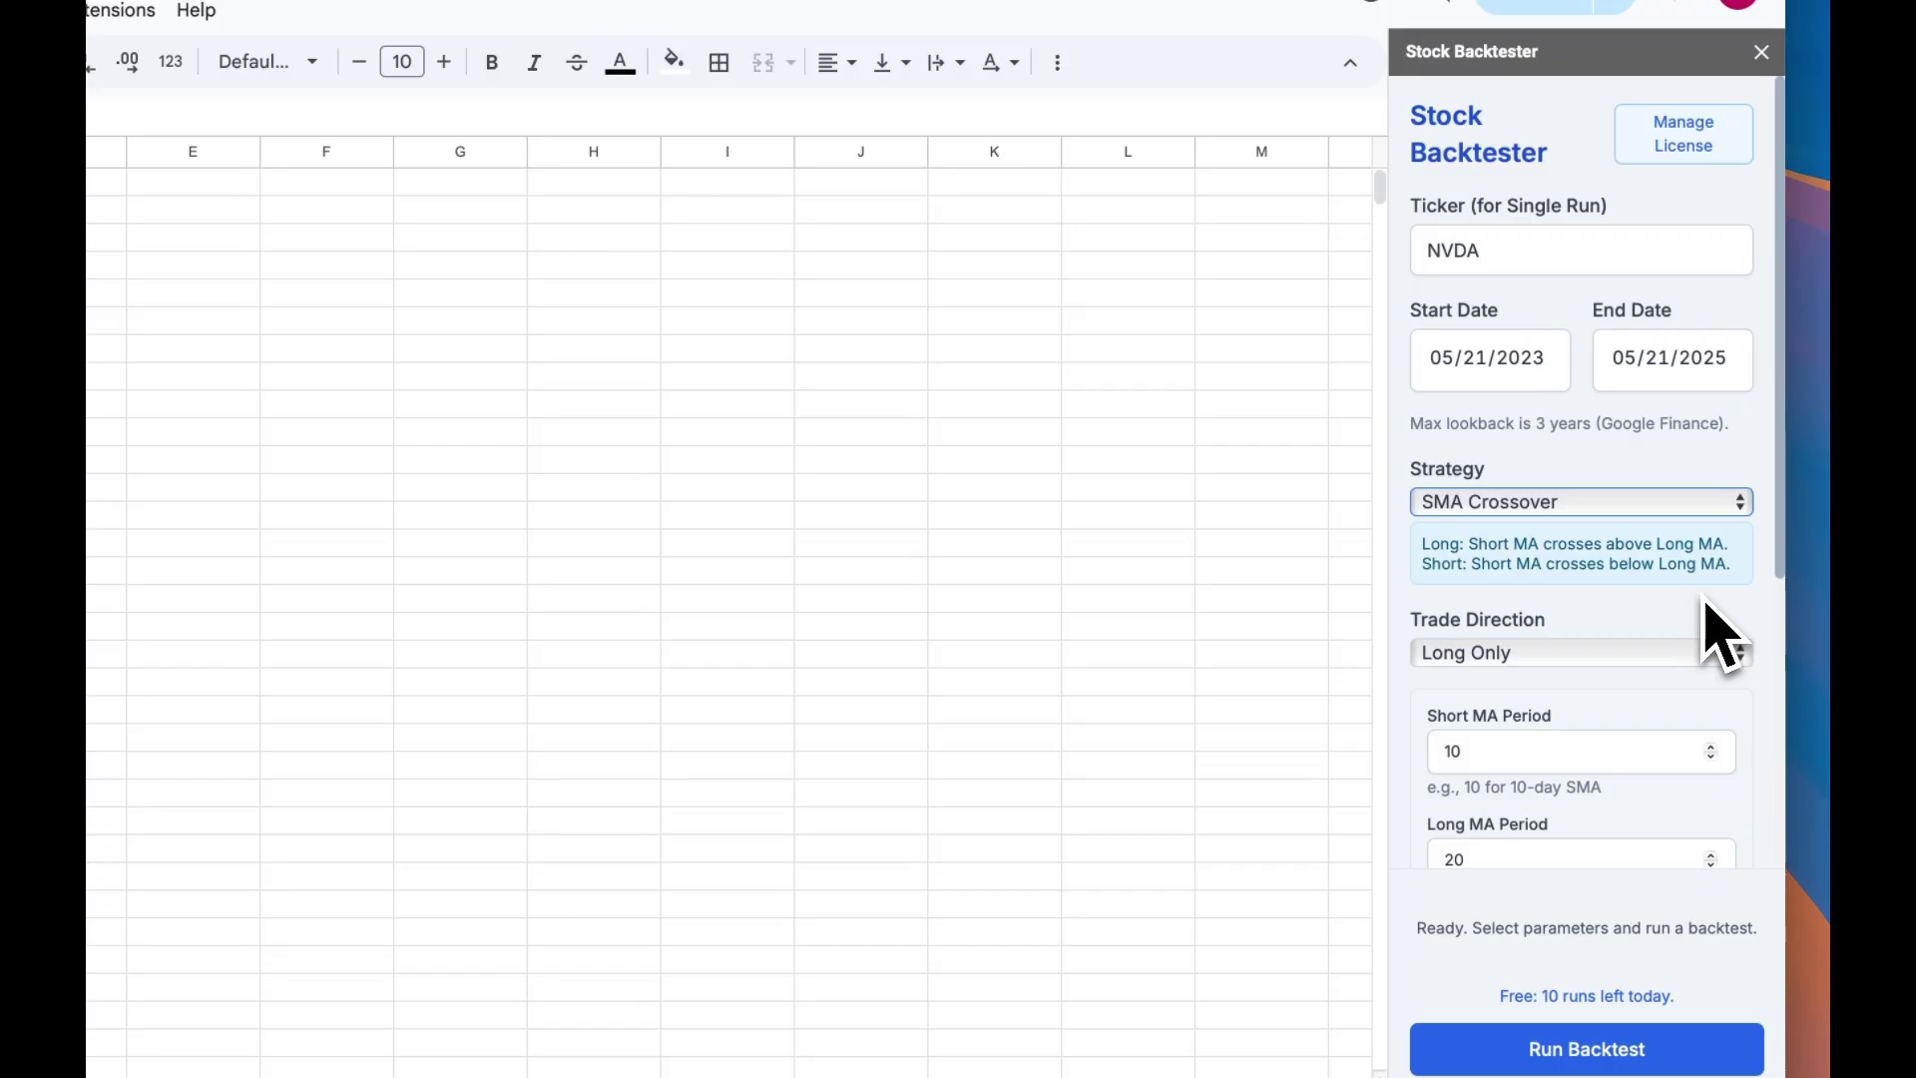
Step: Review the strategy rule description and keep the trade direction as Long Only
{"action": "left_click_drag", "start_coordinate": [1742, 609], "coordinate": [1738, 544]}
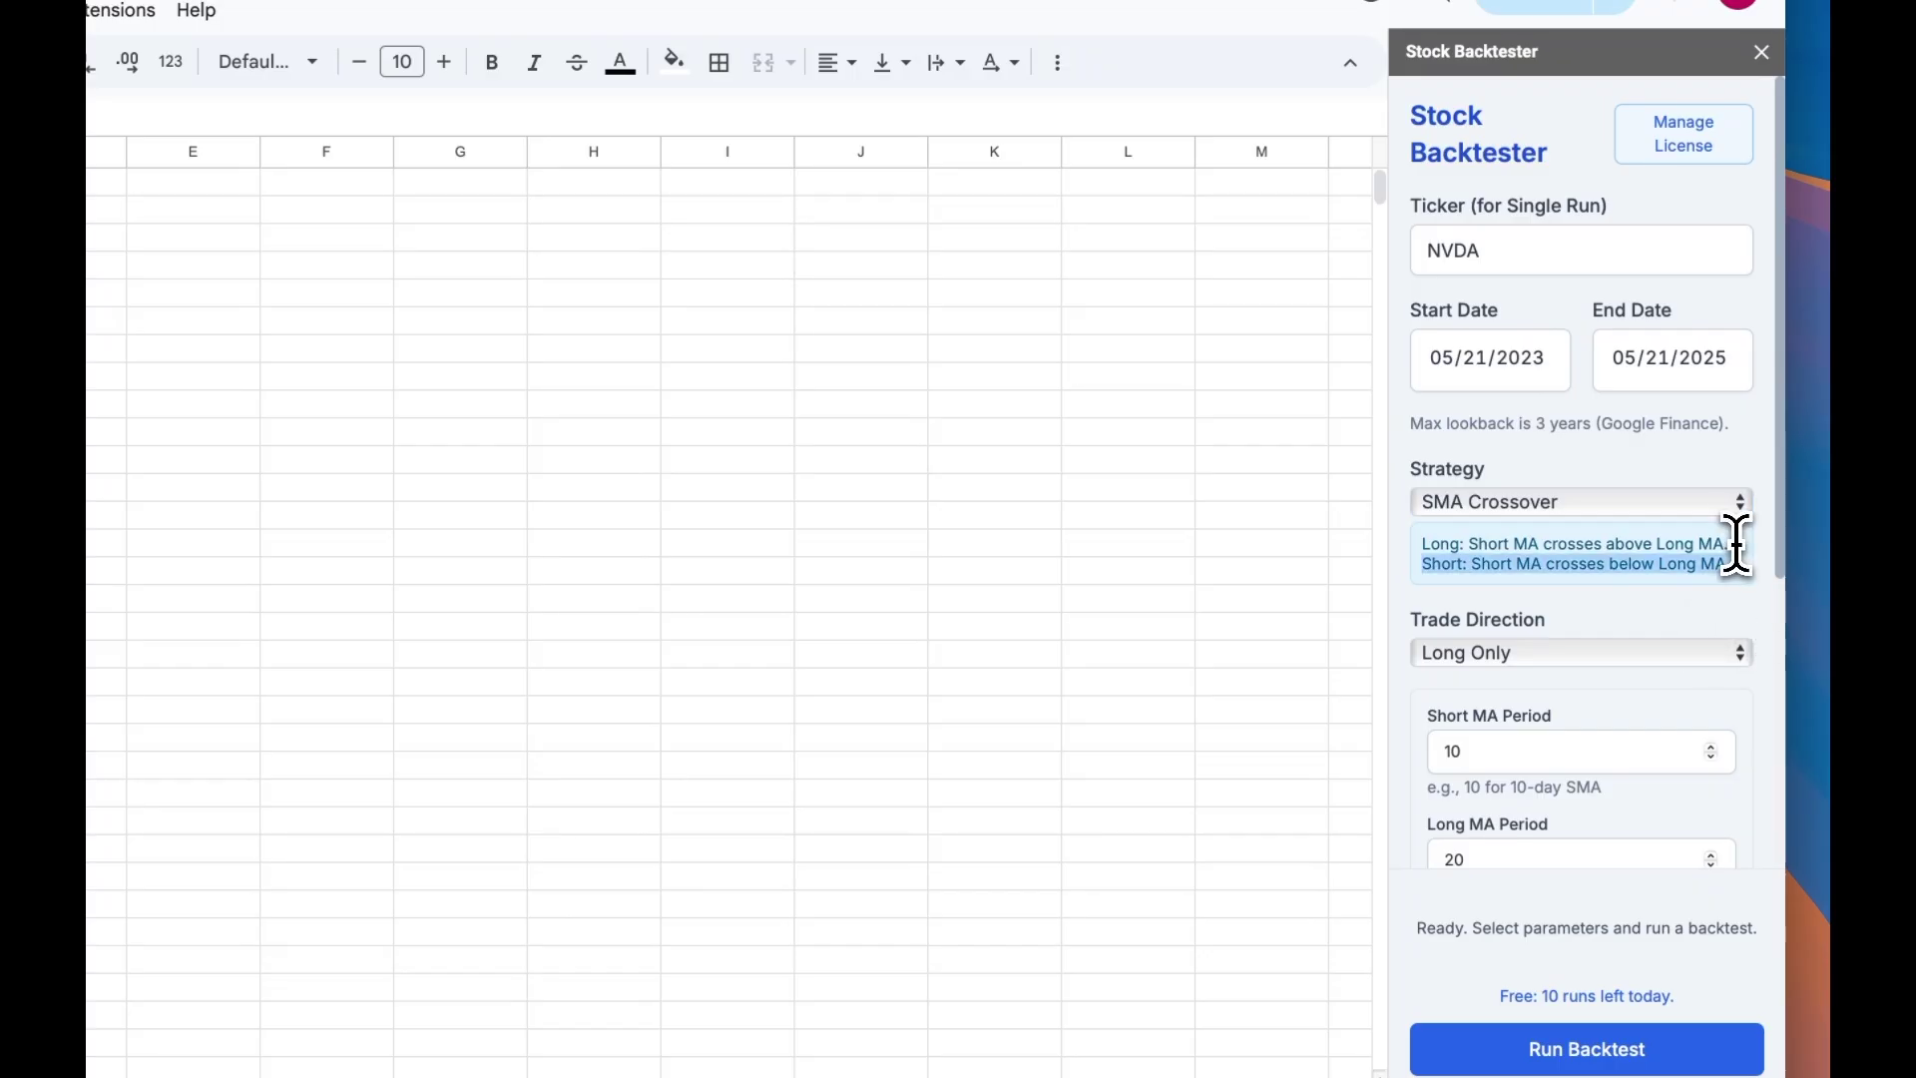
{"action": "left_click", "coordinate": [1747, 567]}
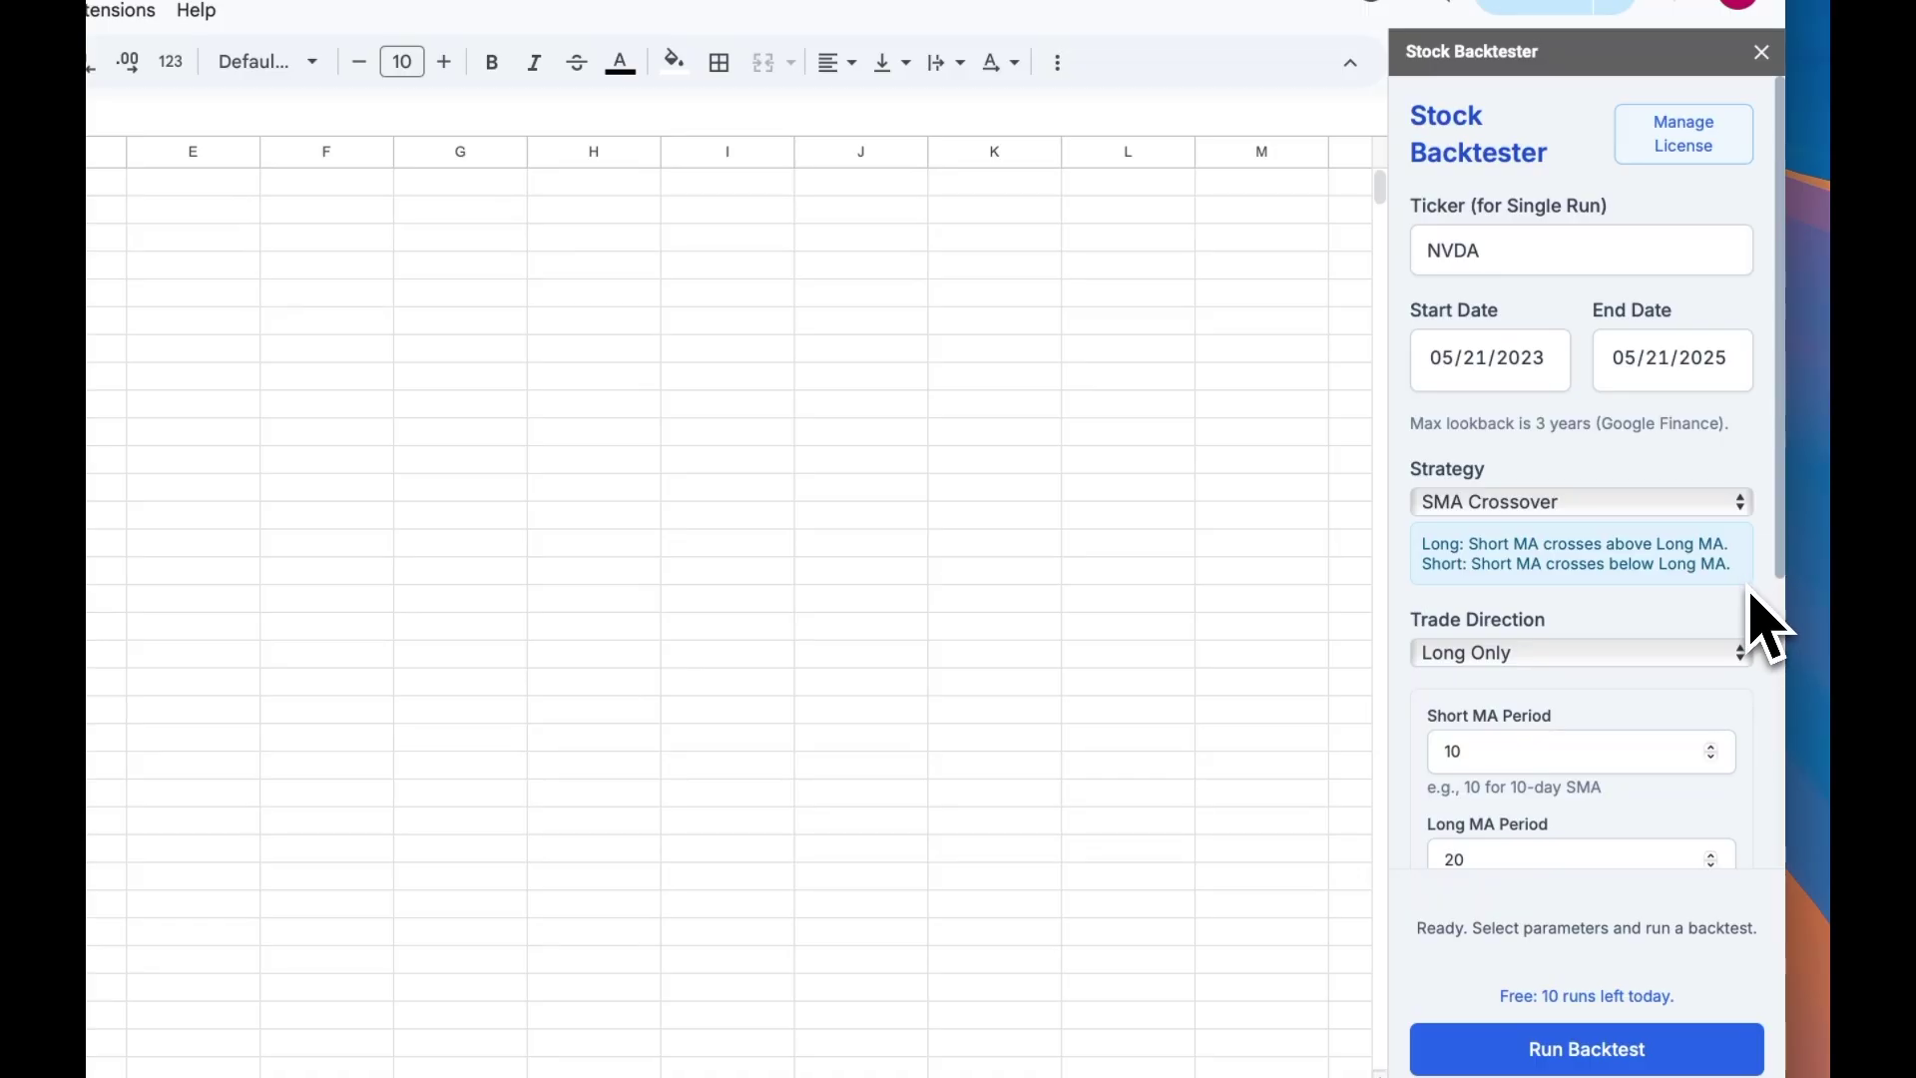
{"action": "left_click", "coordinate": [1747, 662]}
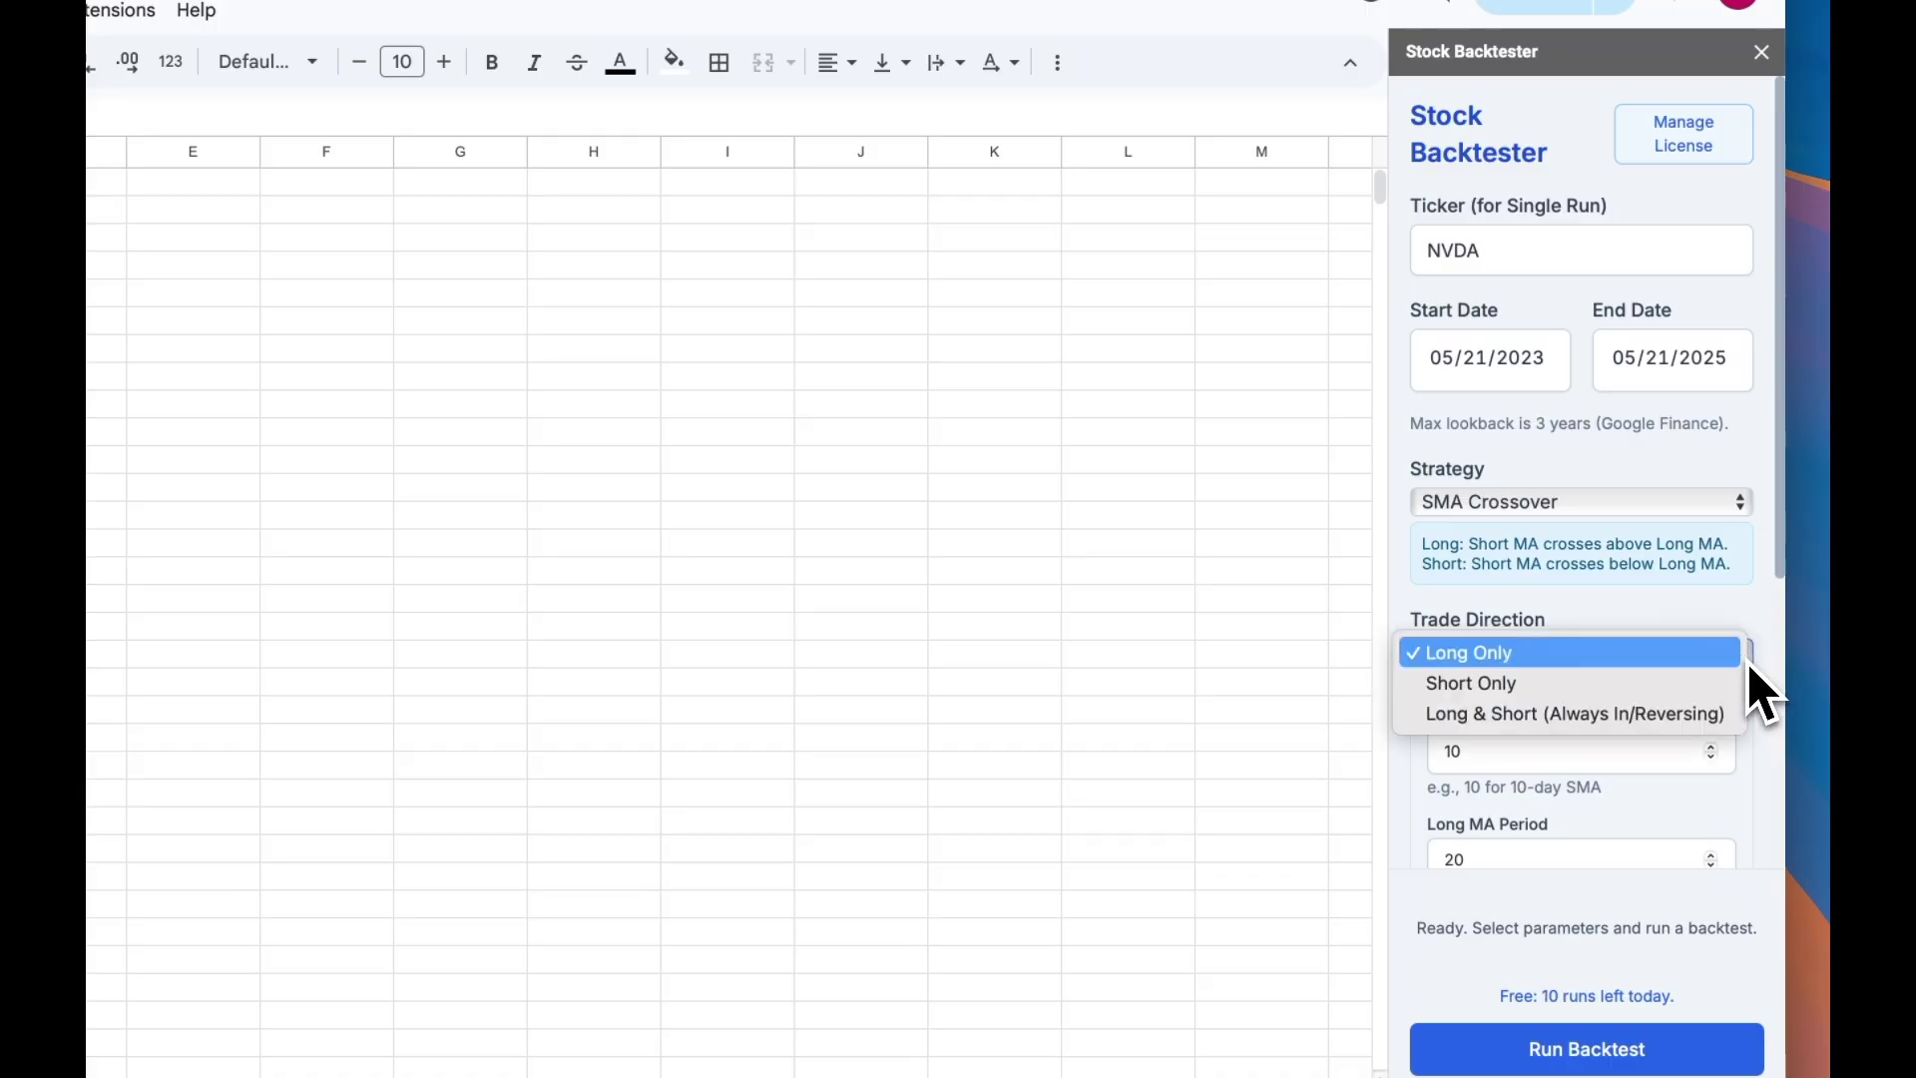
{"action": "left_click", "coordinate": [1760, 715]}
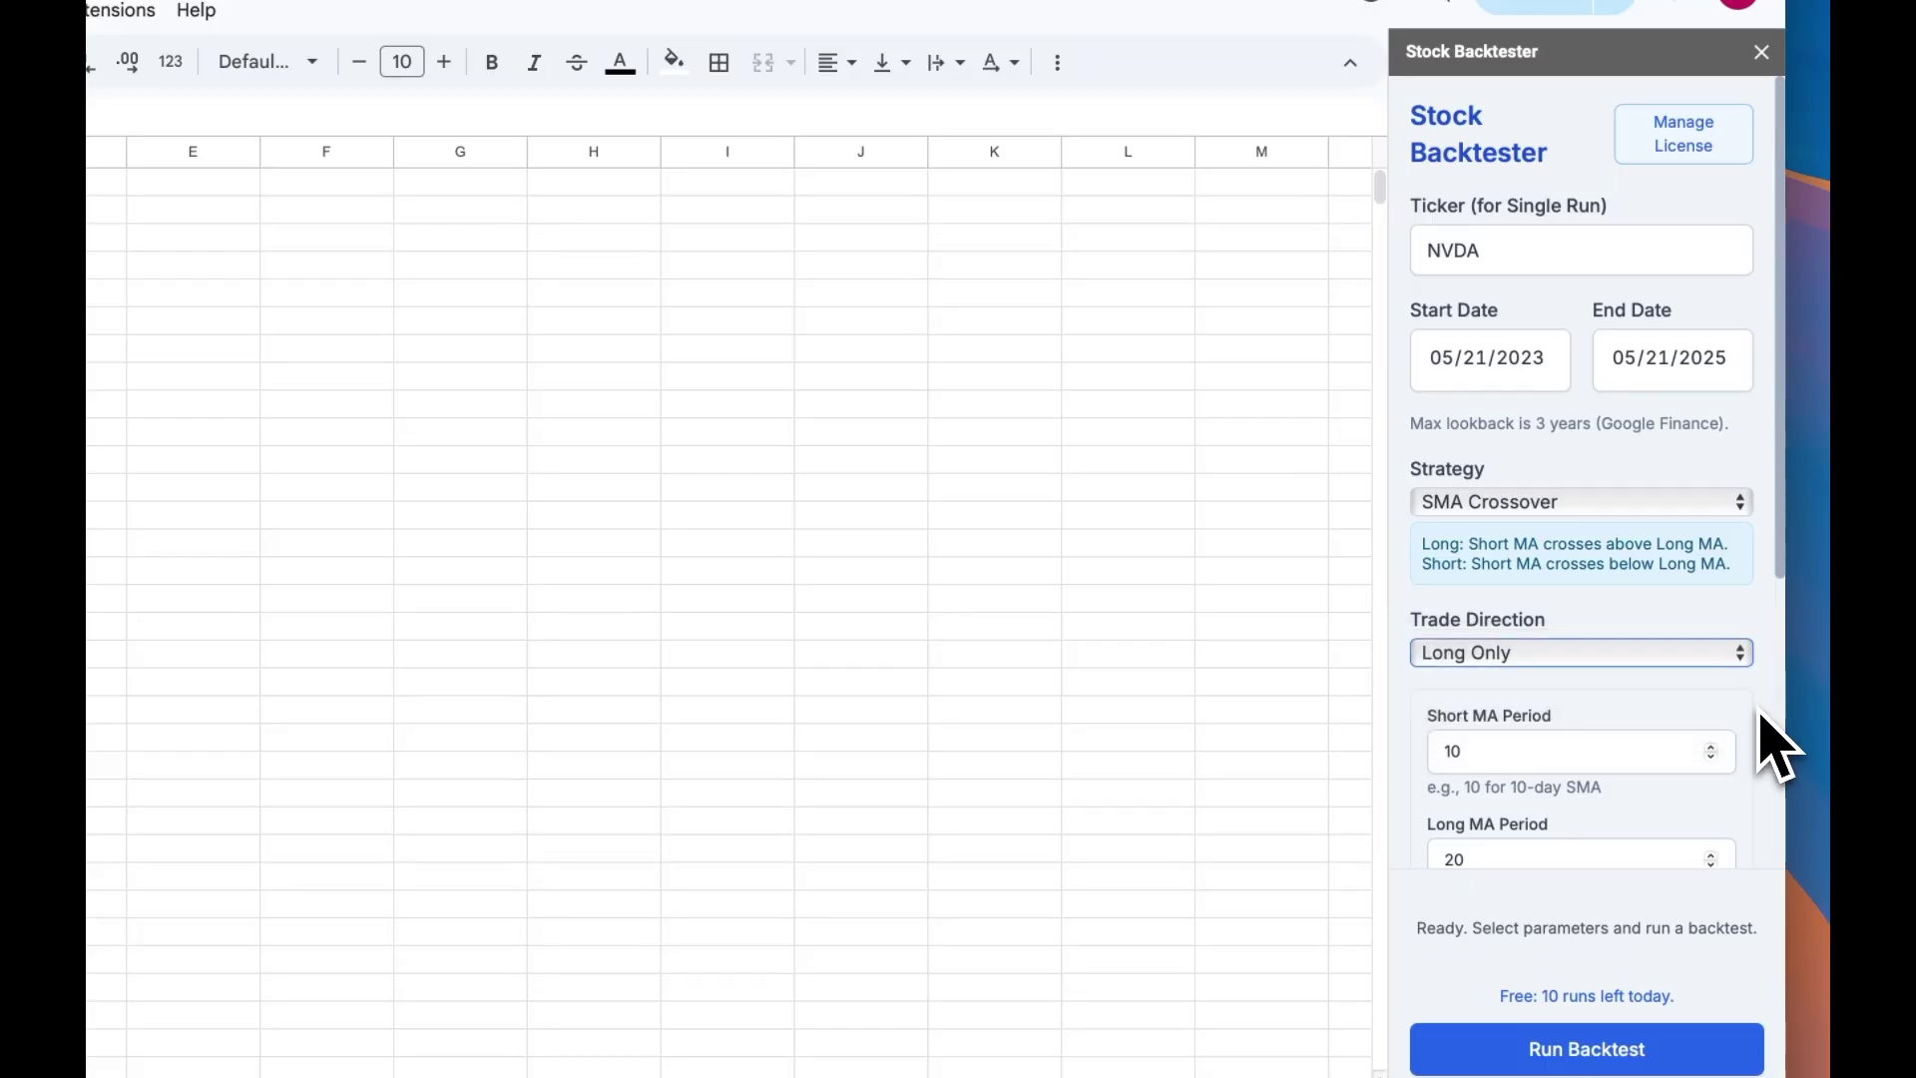
Step: Set the Short MA Period to 50 and the Long MA Period to 200
{"action": "scroll", "coordinate": [1759, 714], "scroll_direction": "down", "scroll_amount": 2}
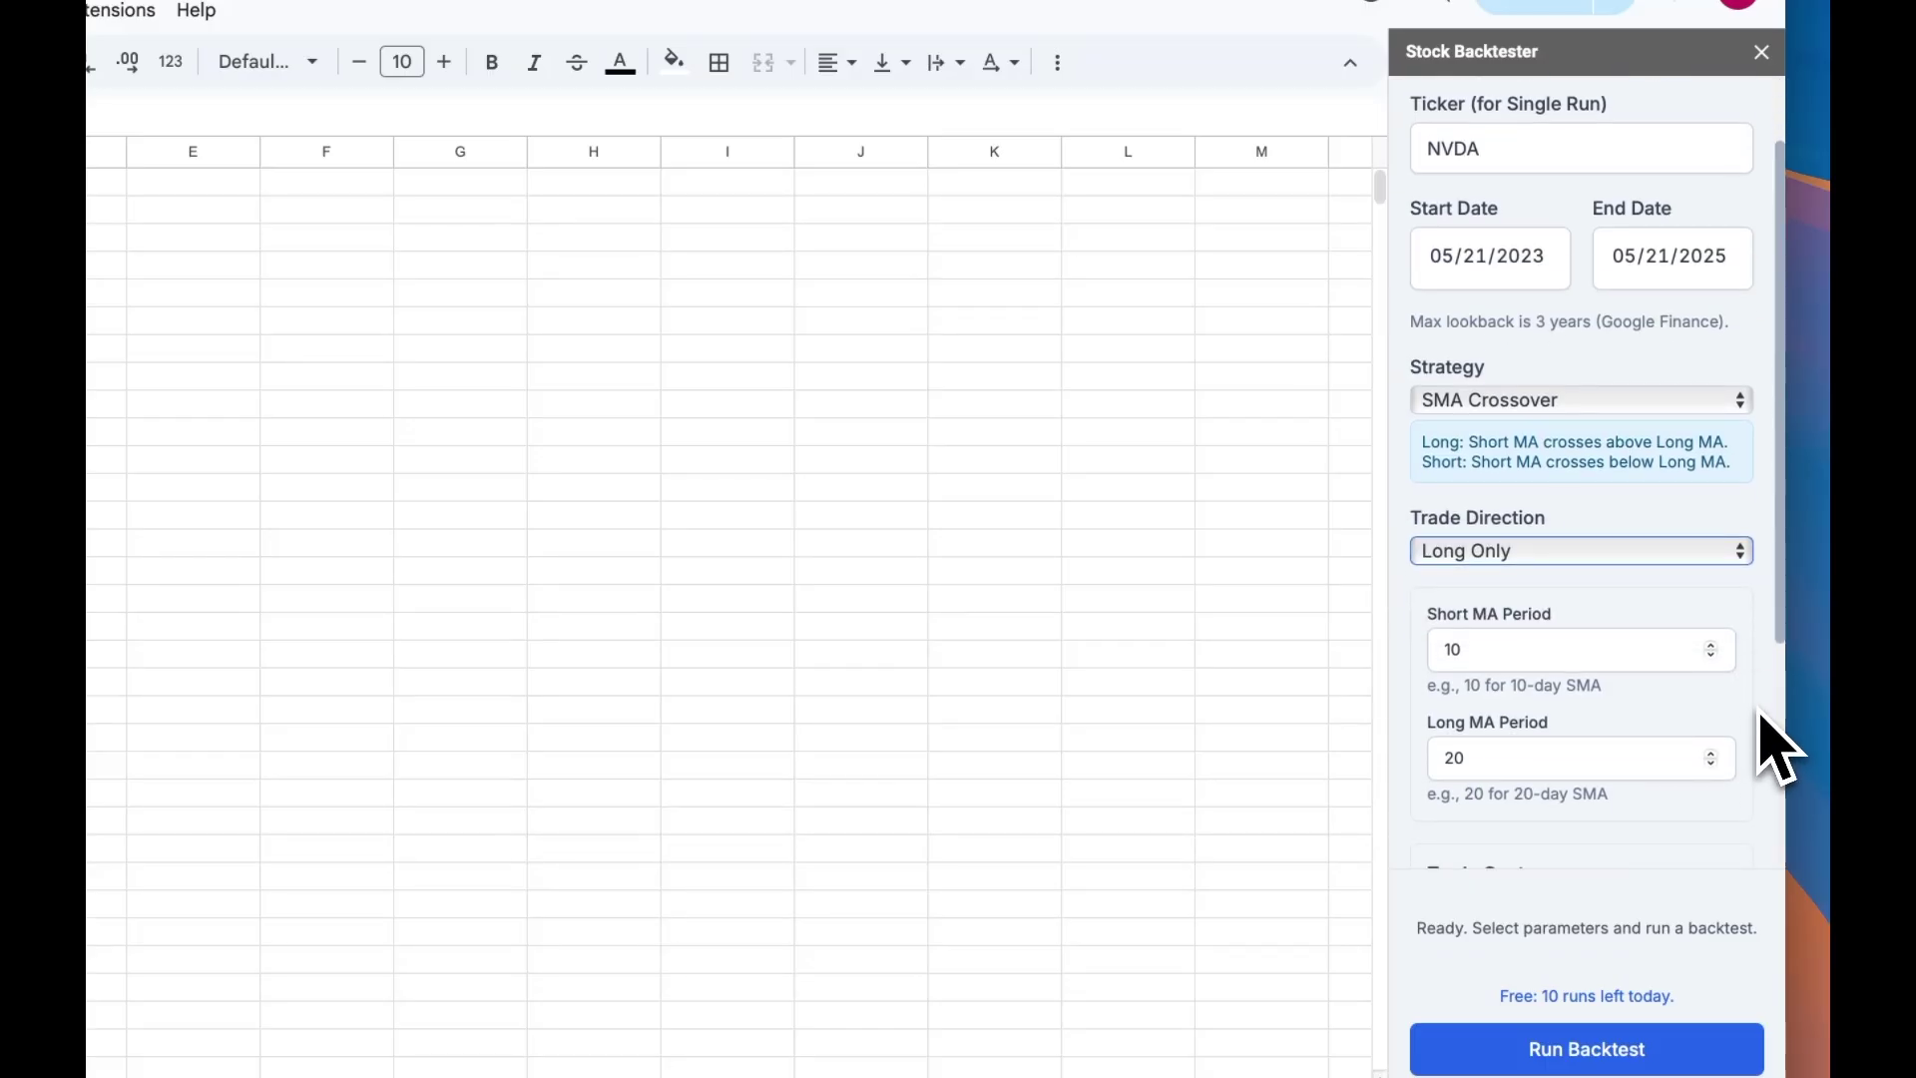
{"action": "left_click", "coordinate": [1662, 654]}
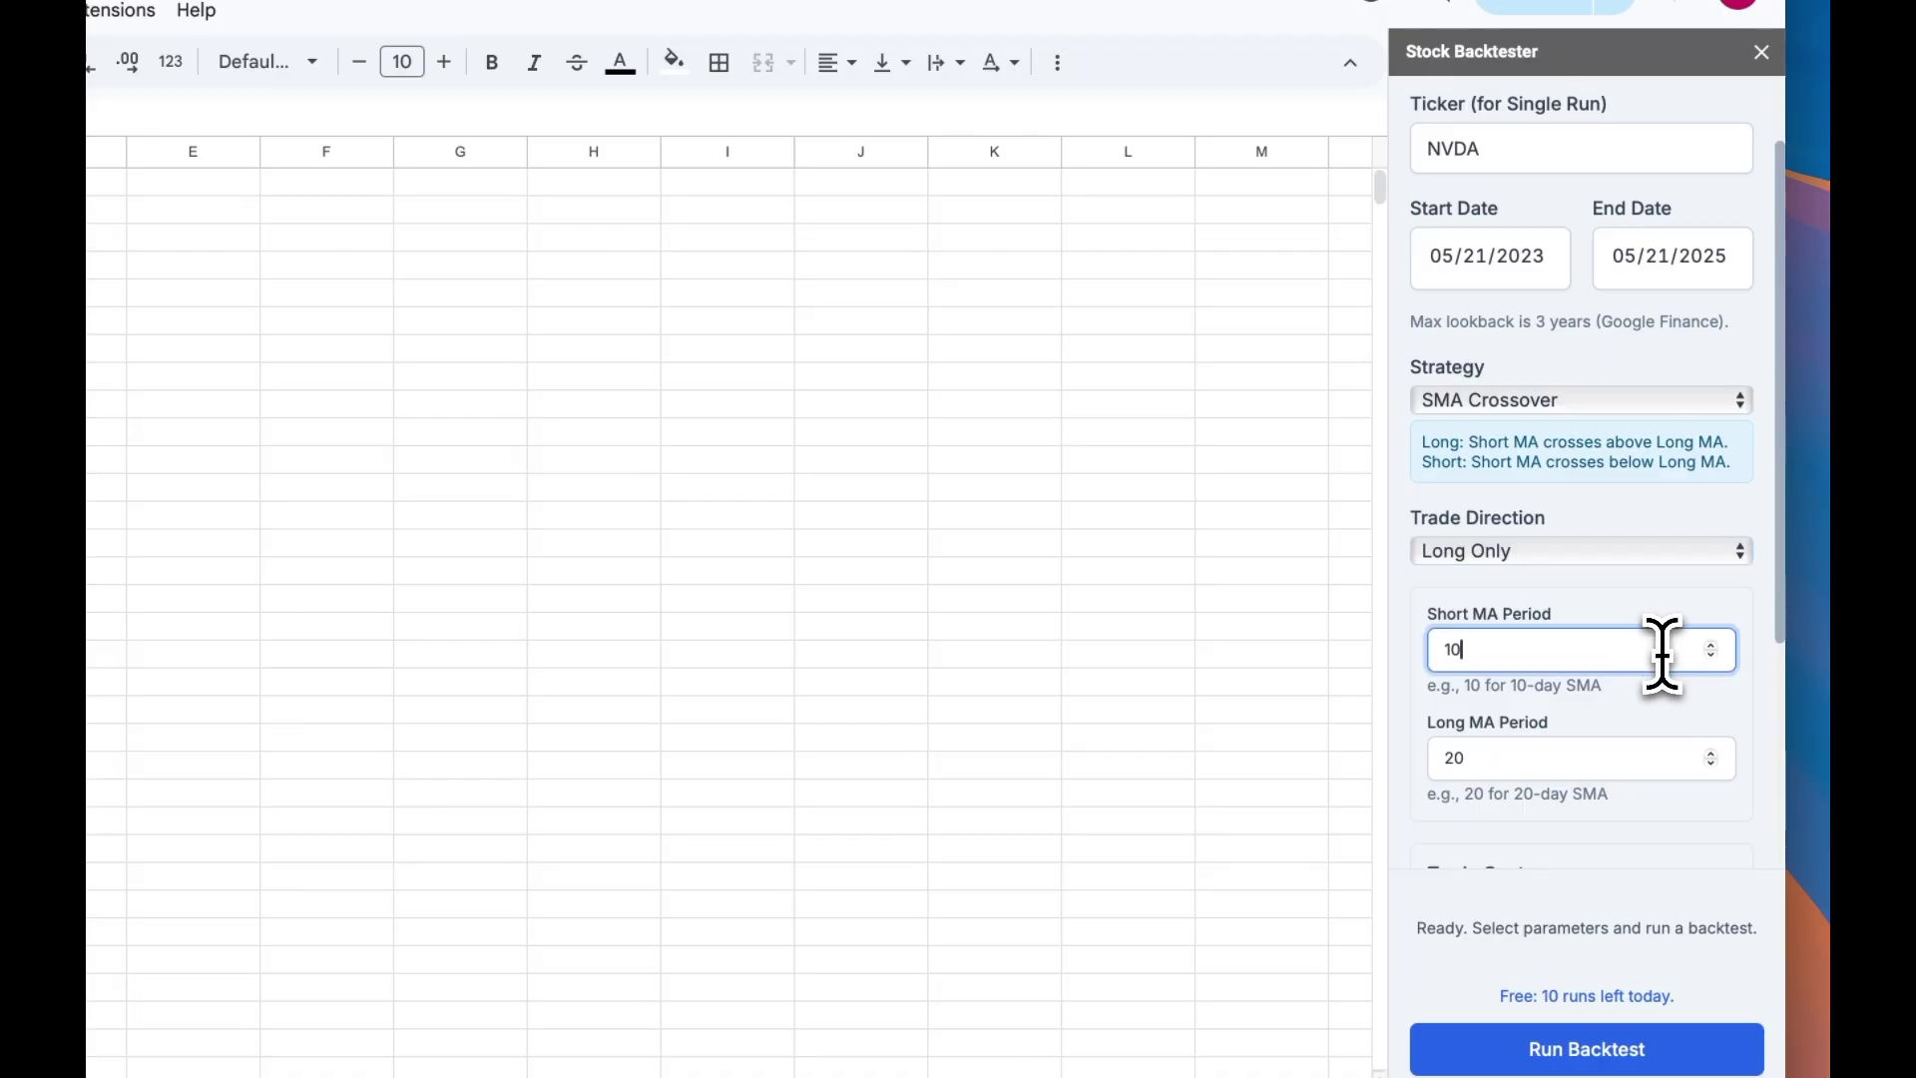
{"action": "type", "text": "50"}
{"action": "left_click", "coordinate": [1613, 756]}
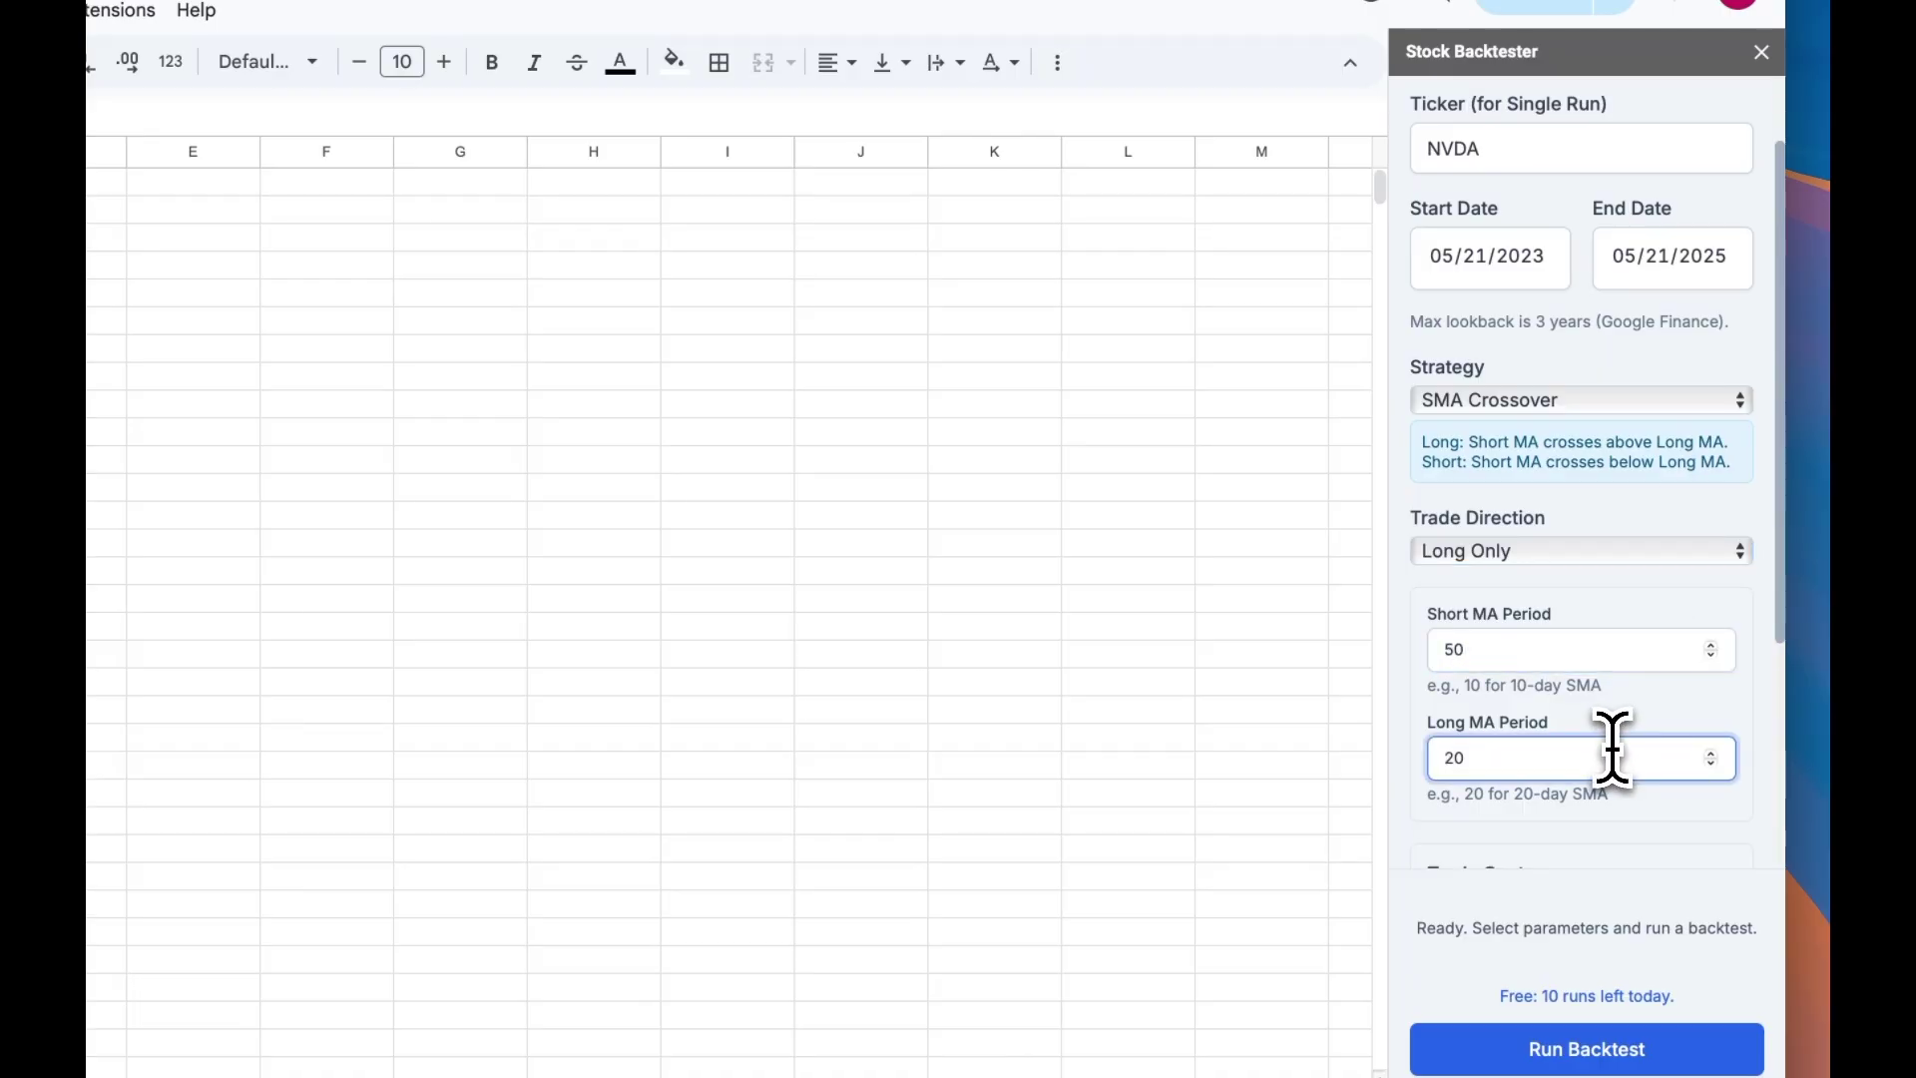
{"action": "left_click", "coordinate": [1737, 839]}
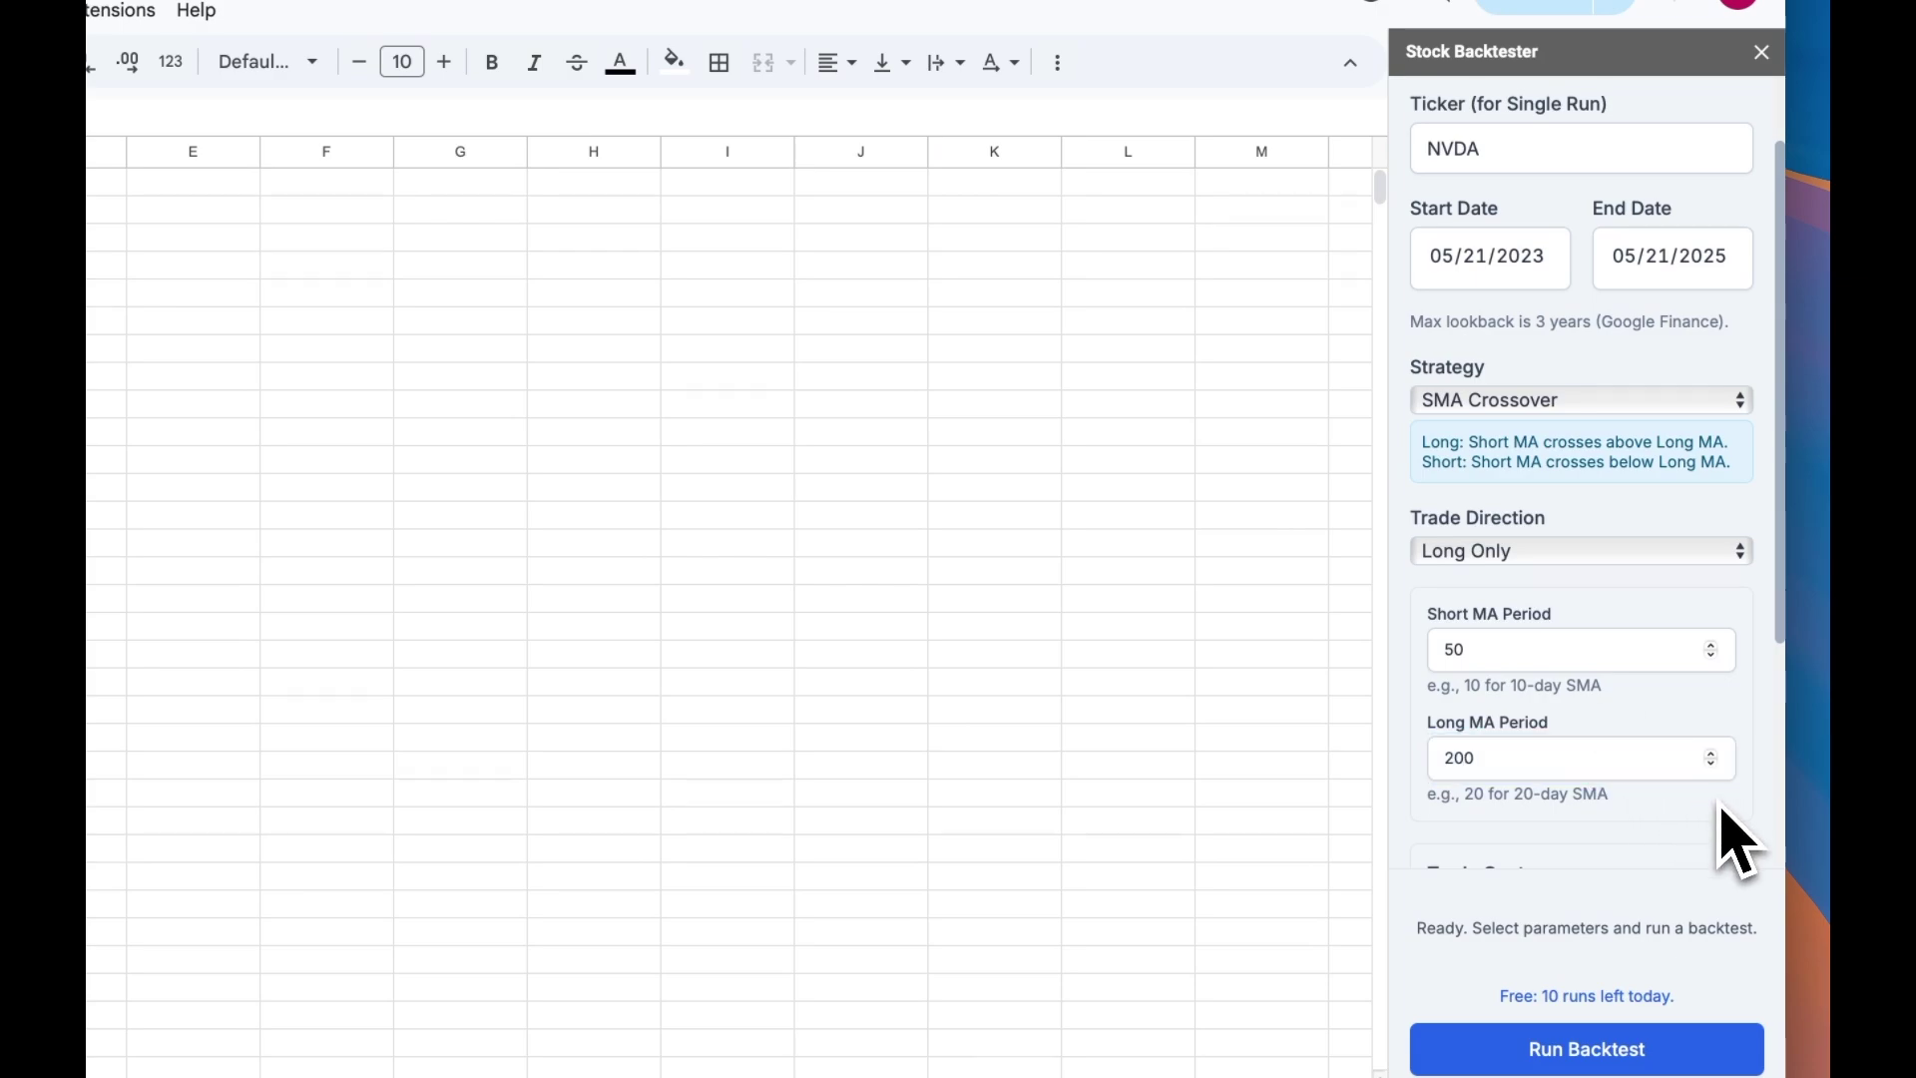
Step: Review the Pro-only Trade Costs note and run the backtest
{"action": "scroll", "coordinate": [1738, 841], "scroll_direction": "down", "scroll_amount": 4}
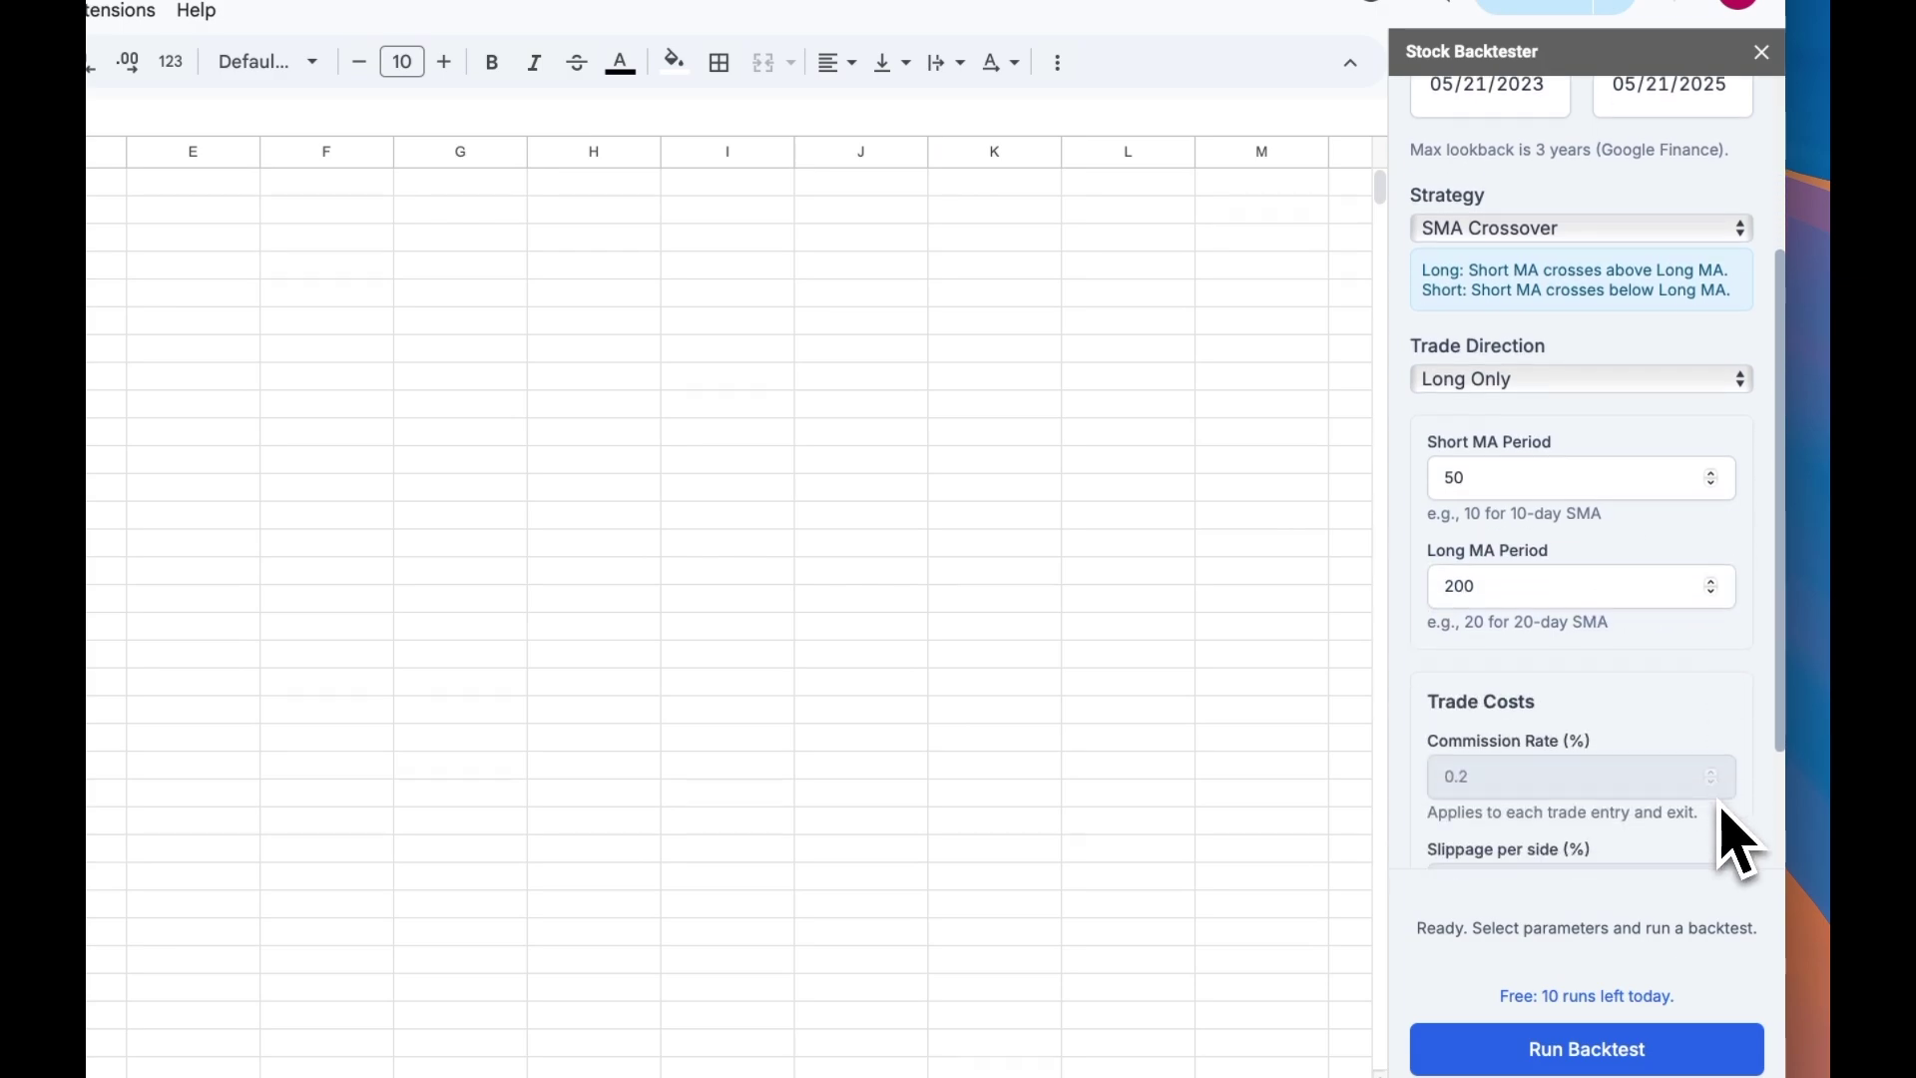
{"action": "scroll", "coordinate": [1741, 843], "scroll_direction": "down", "scroll_amount": 1}
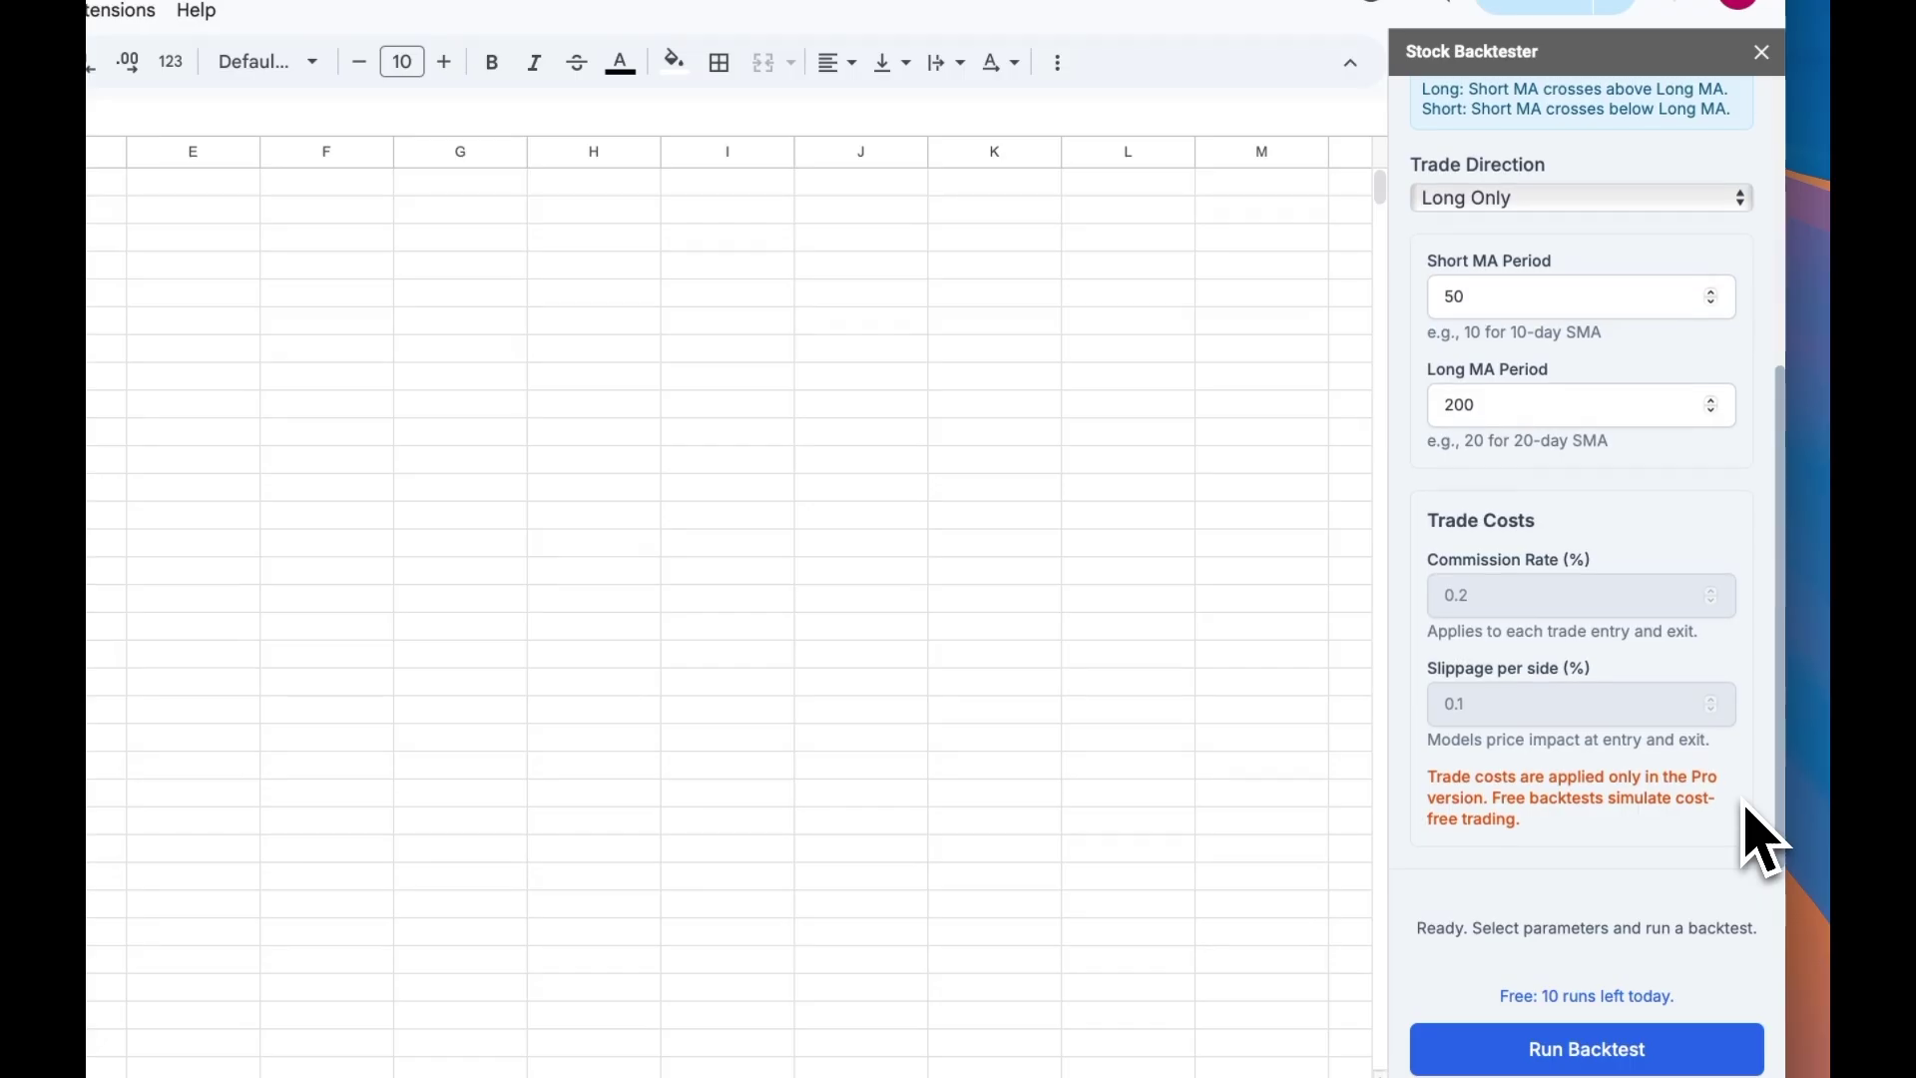
{"action": "triple_click", "coordinate": [1437, 789]}
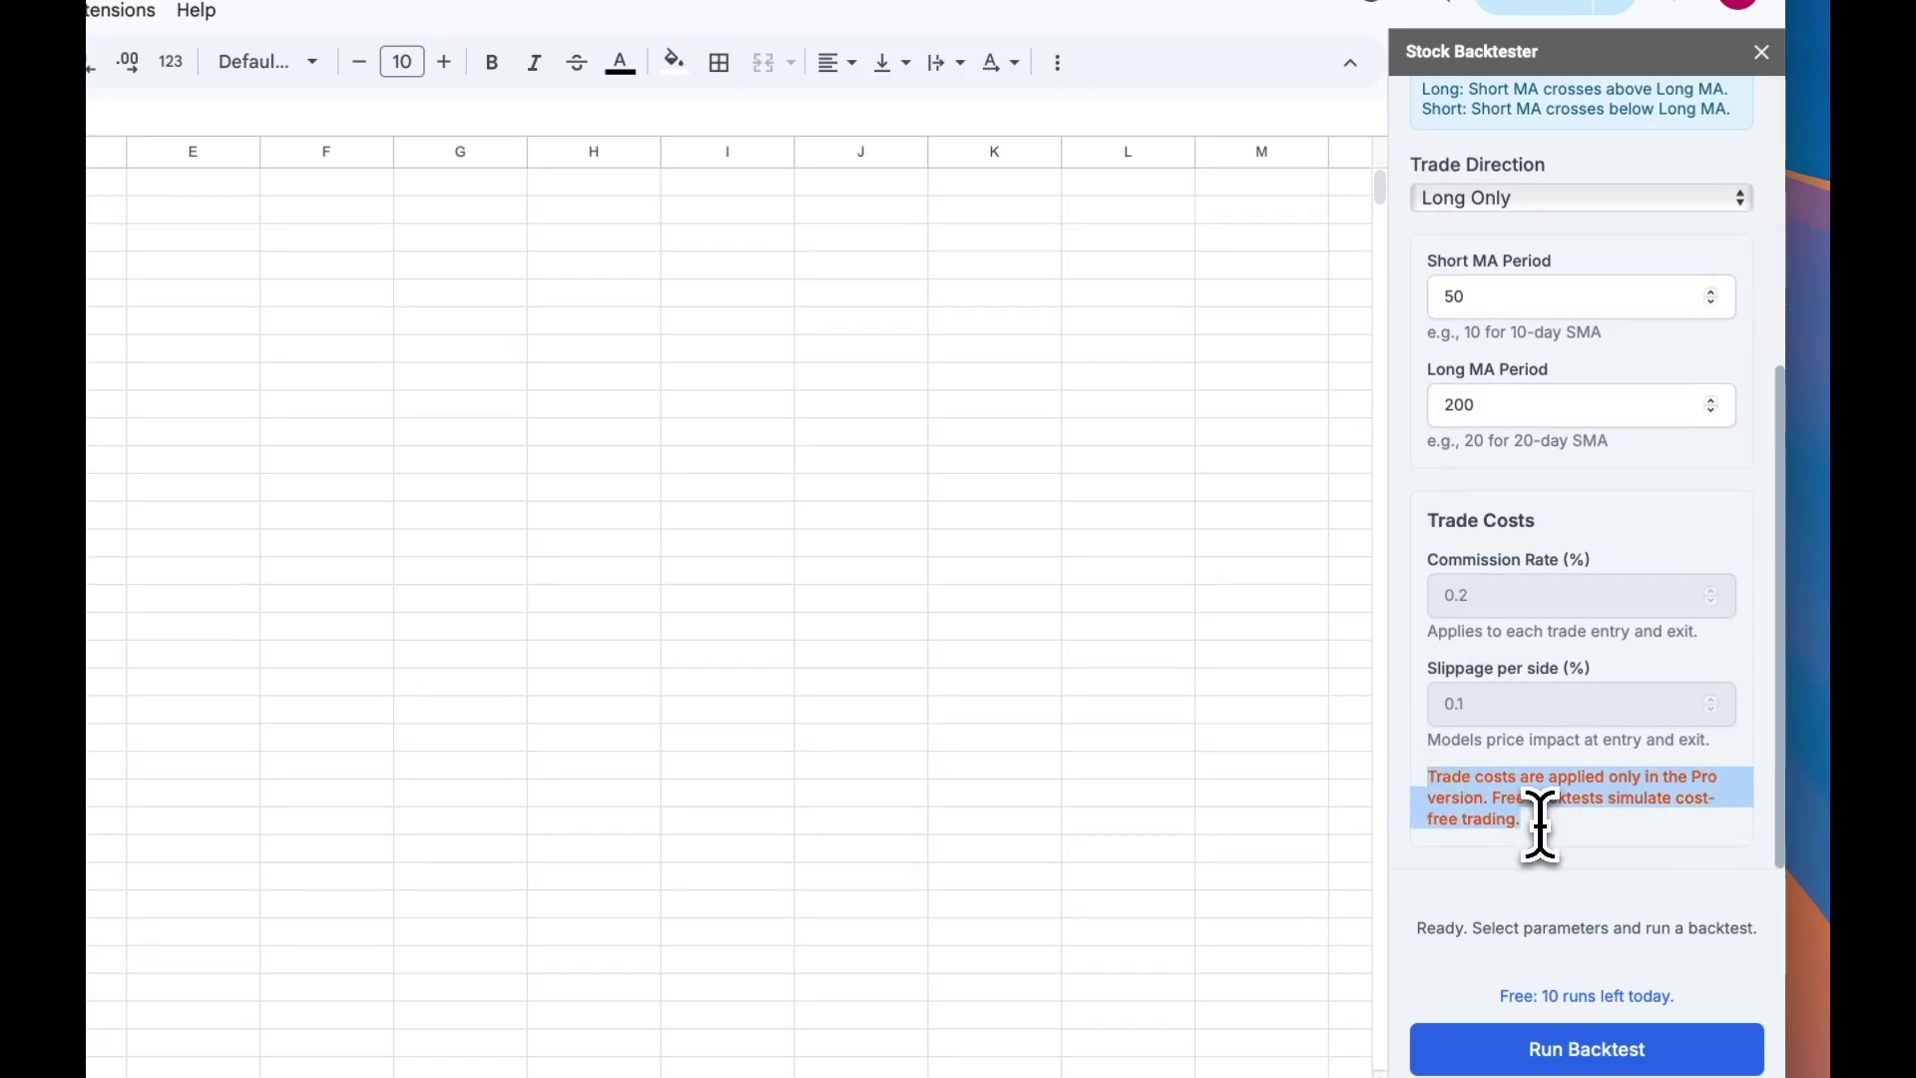
{"action": "left_click", "coordinate": [1573, 836]}
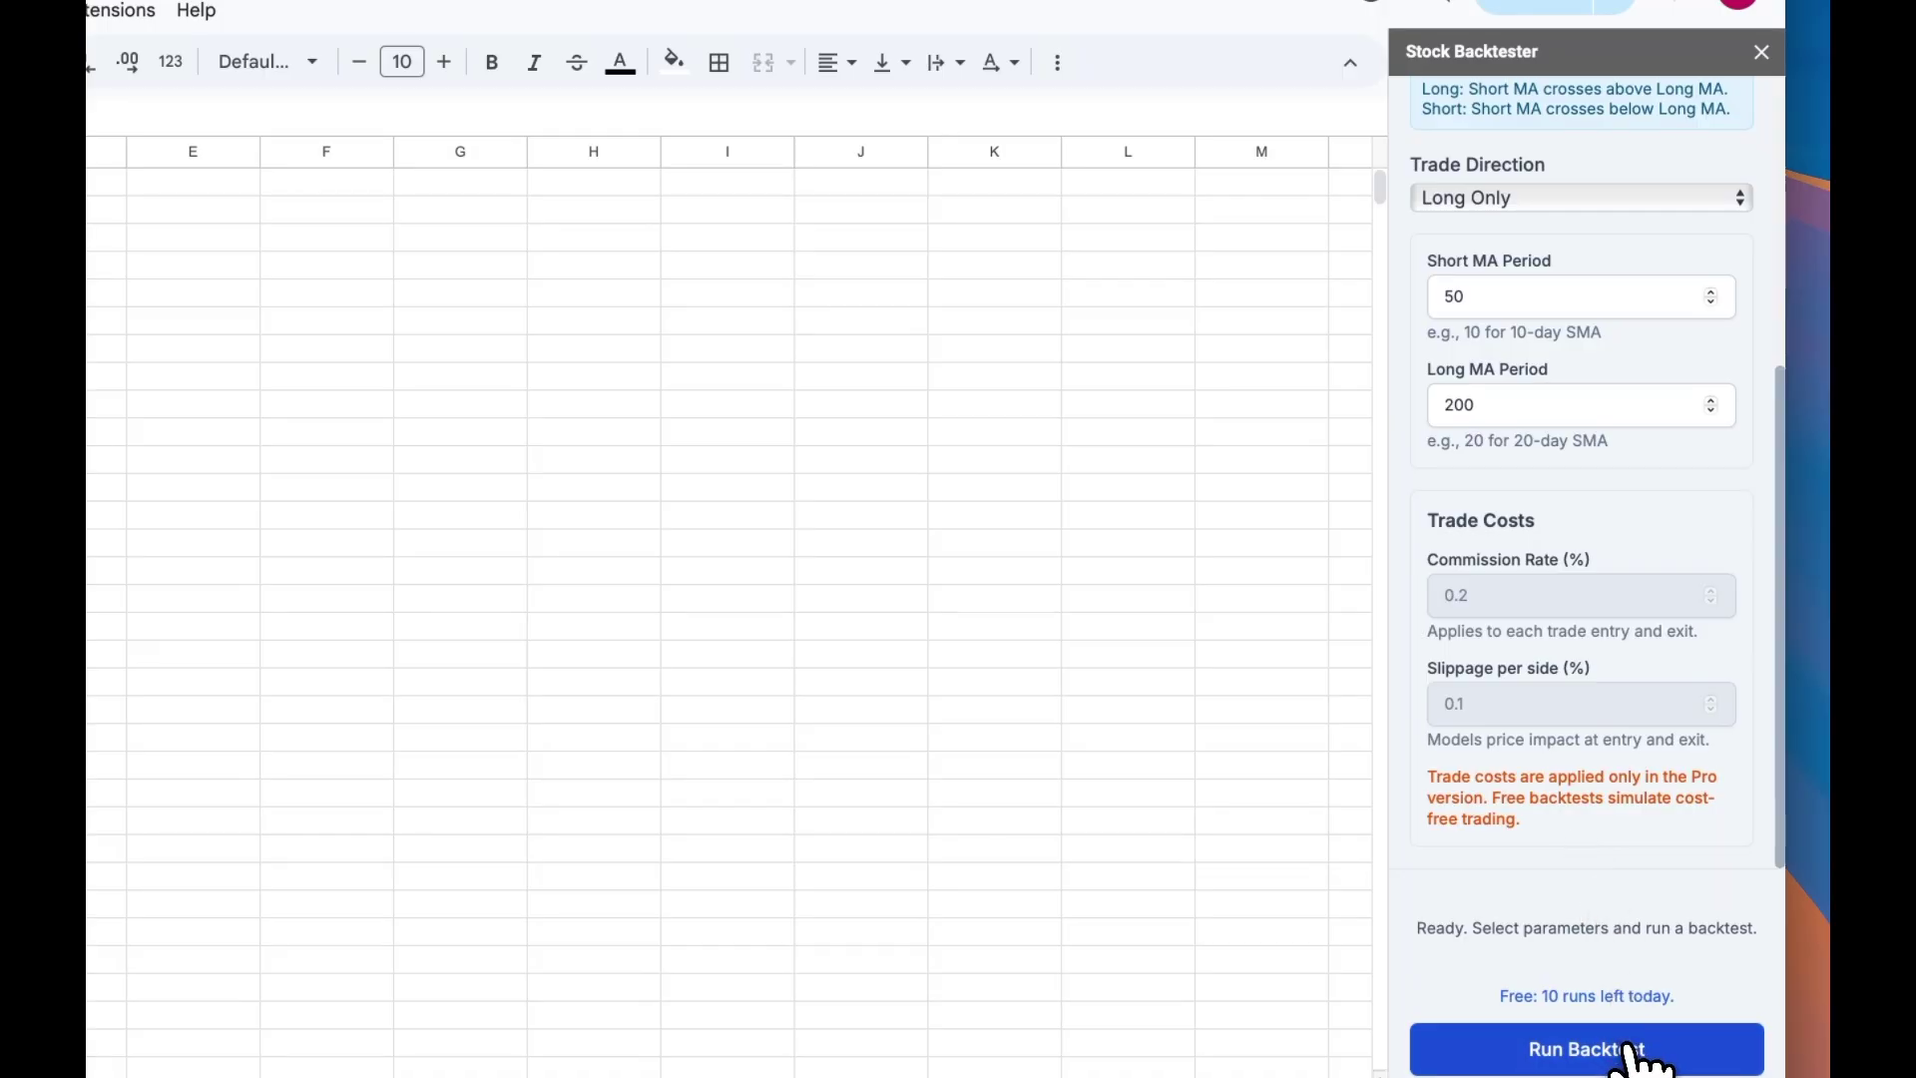
{"action": "left_click", "coordinate": [1587, 1049]}
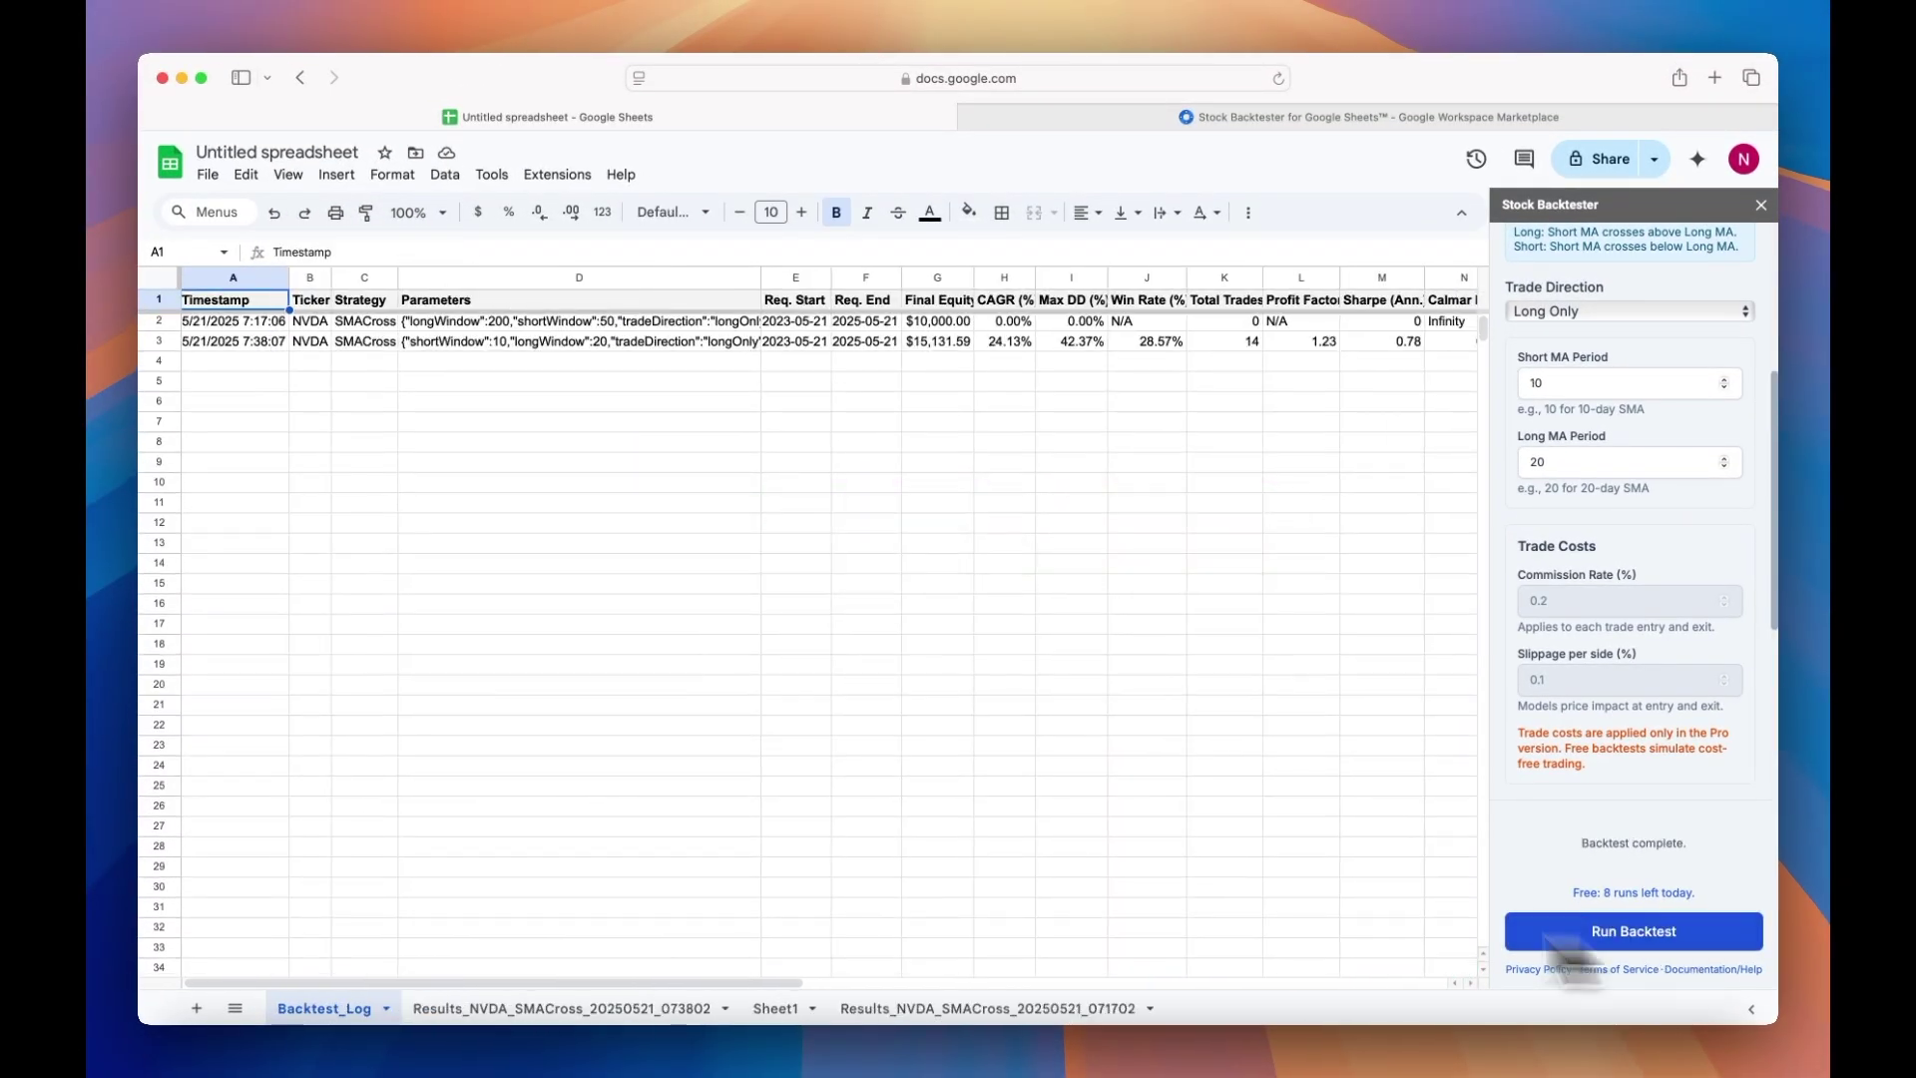
Step: Open the NVDA SMACross results sheet and inspect the header, trade costs and Key Performance Metrics
{"action": "left_click", "coordinate": [662, 1013]}
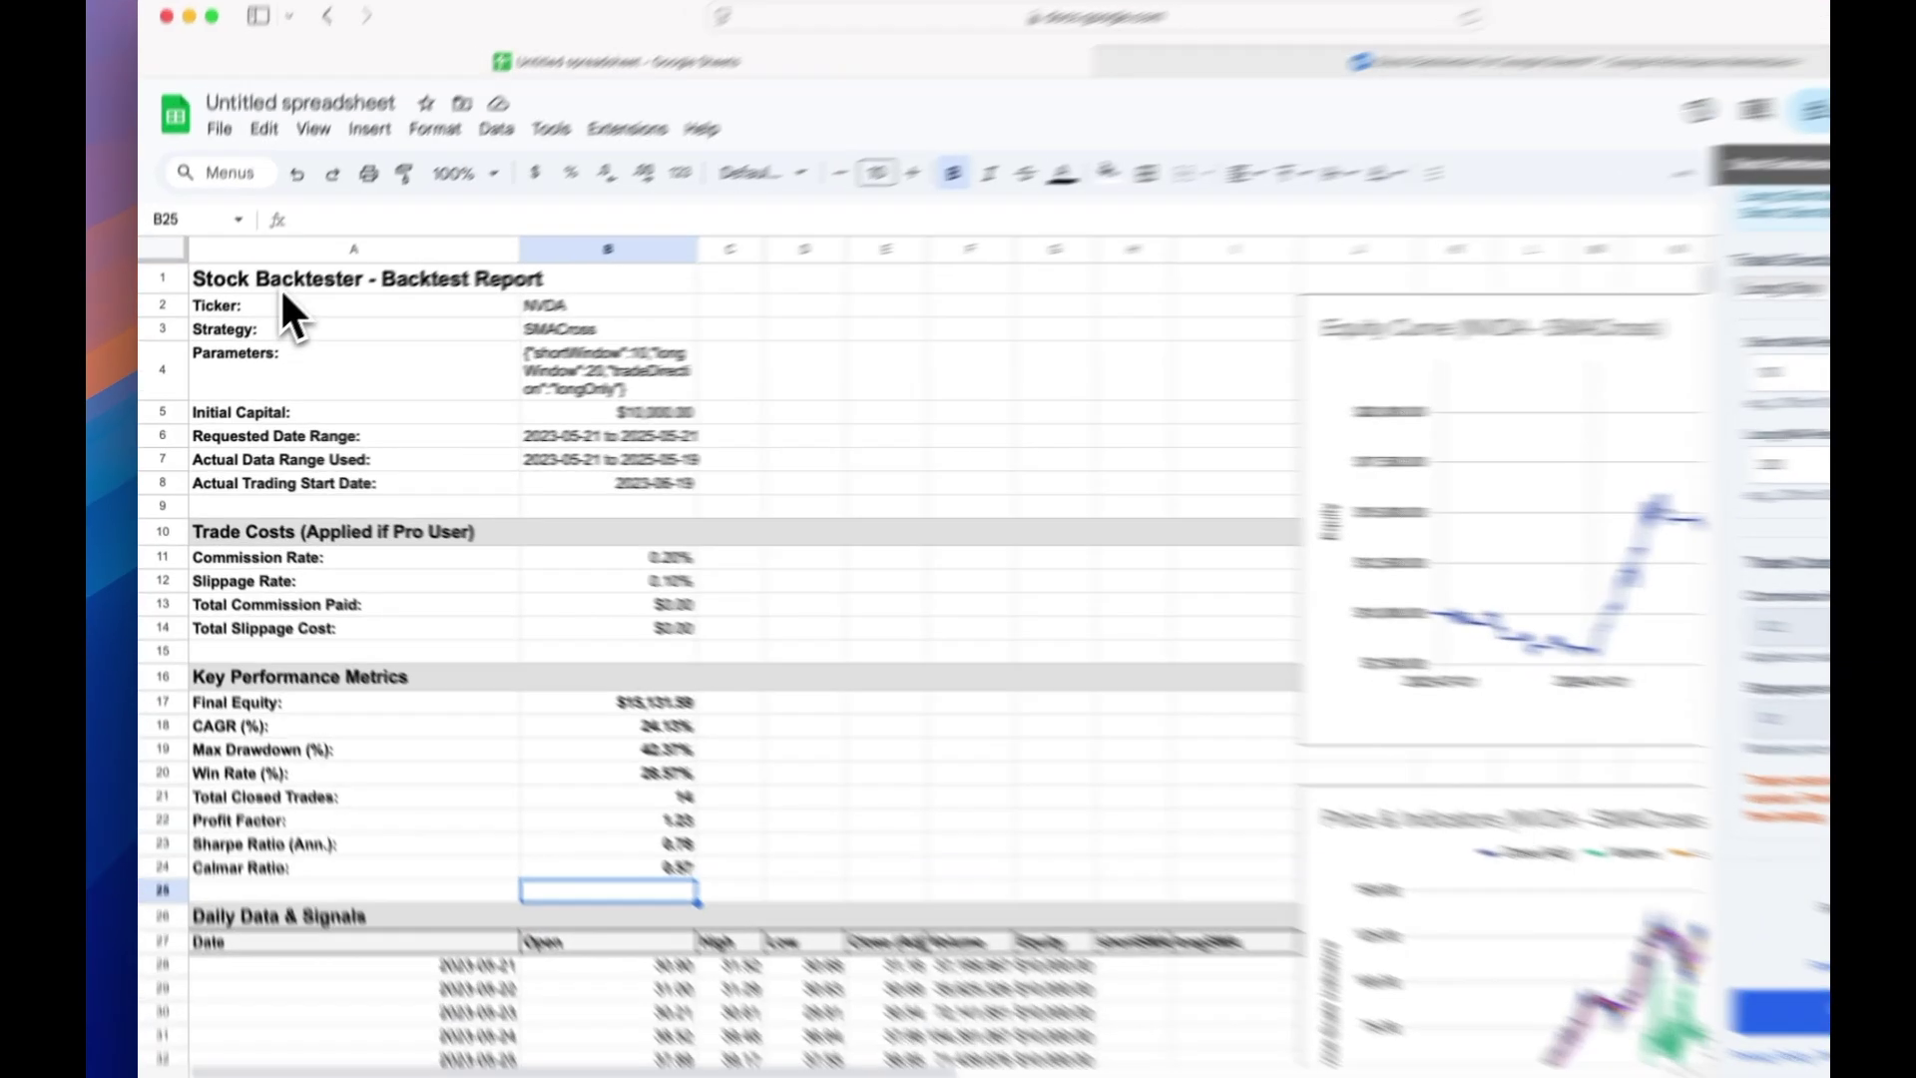
{"action": "left_click_drag", "start_coordinate": [239, 303], "coordinate": [570, 630]}
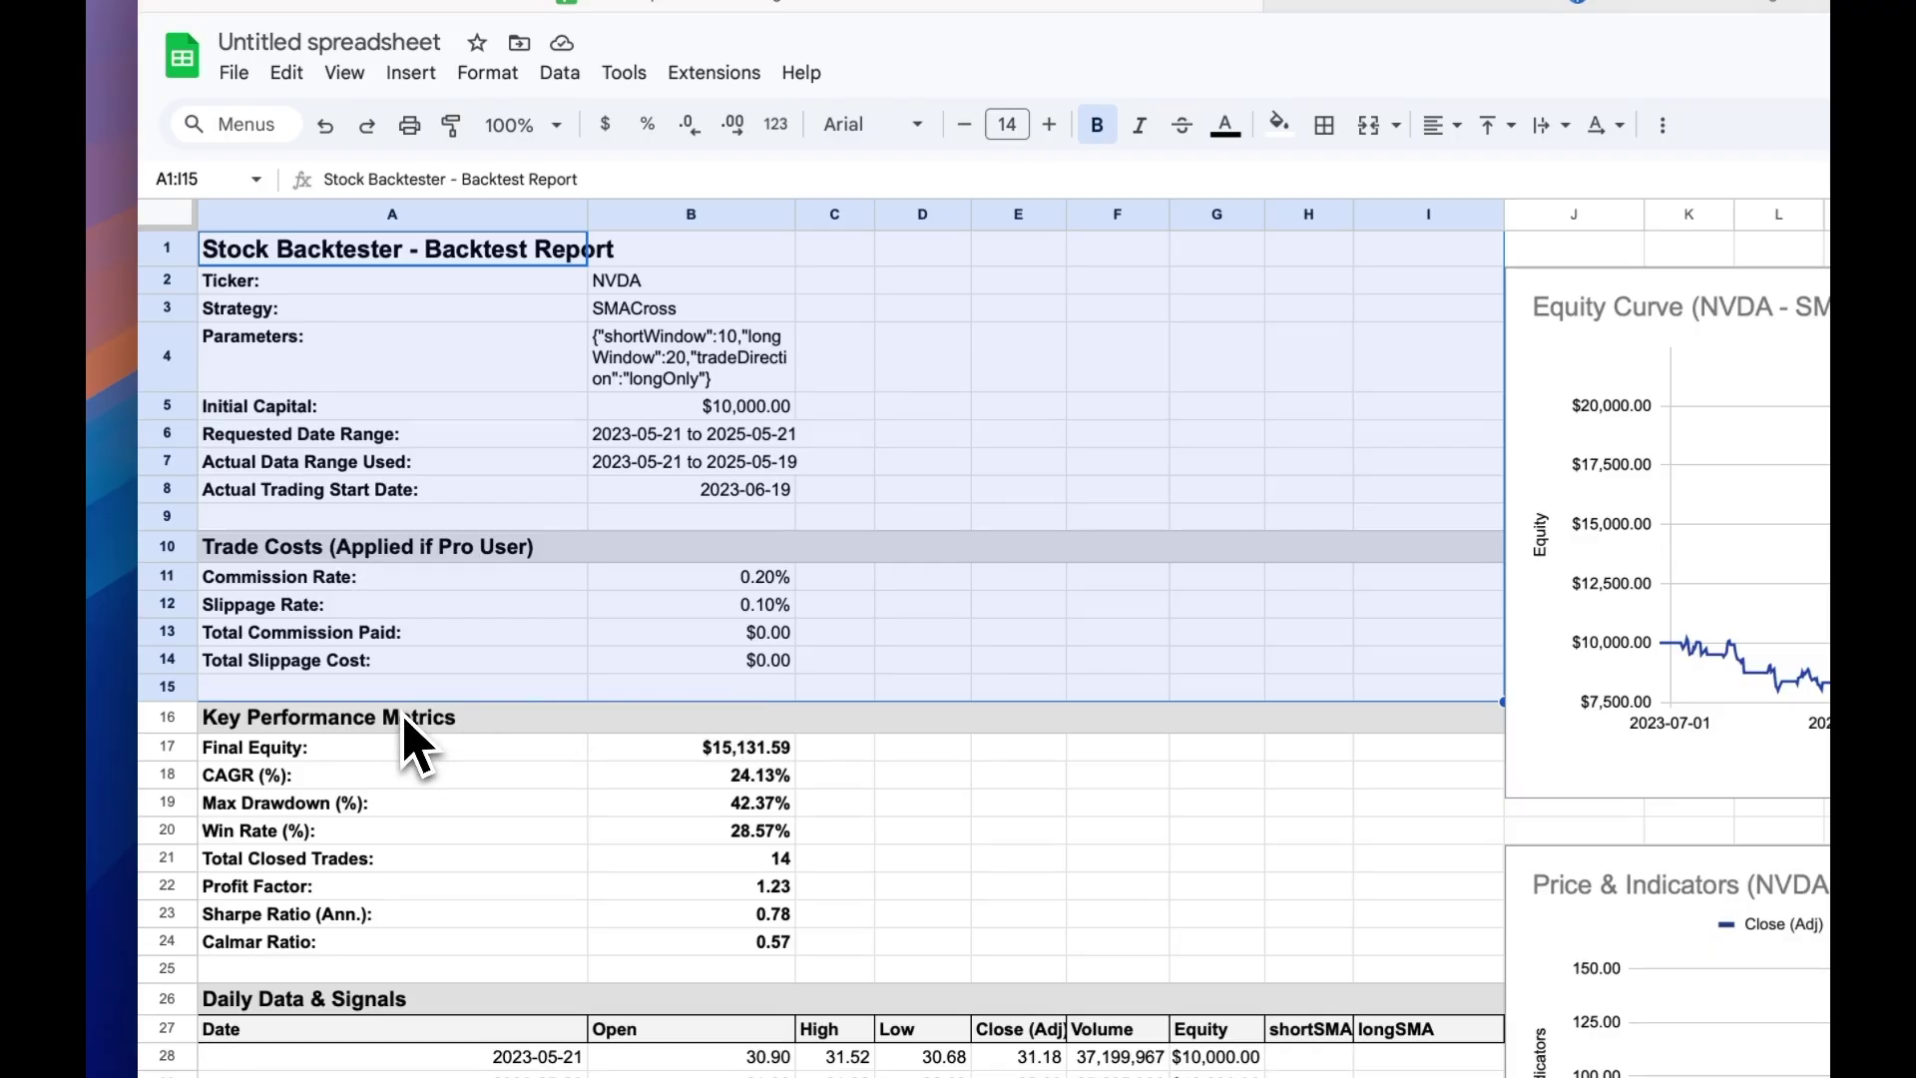
{"action": "left_click_drag", "start_coordinate": [399, 717], "coordinate": [639, 910]}
{"action": "left_click_drag", "start_coordinate": [661, 792], "coordinate": [691, 848]}
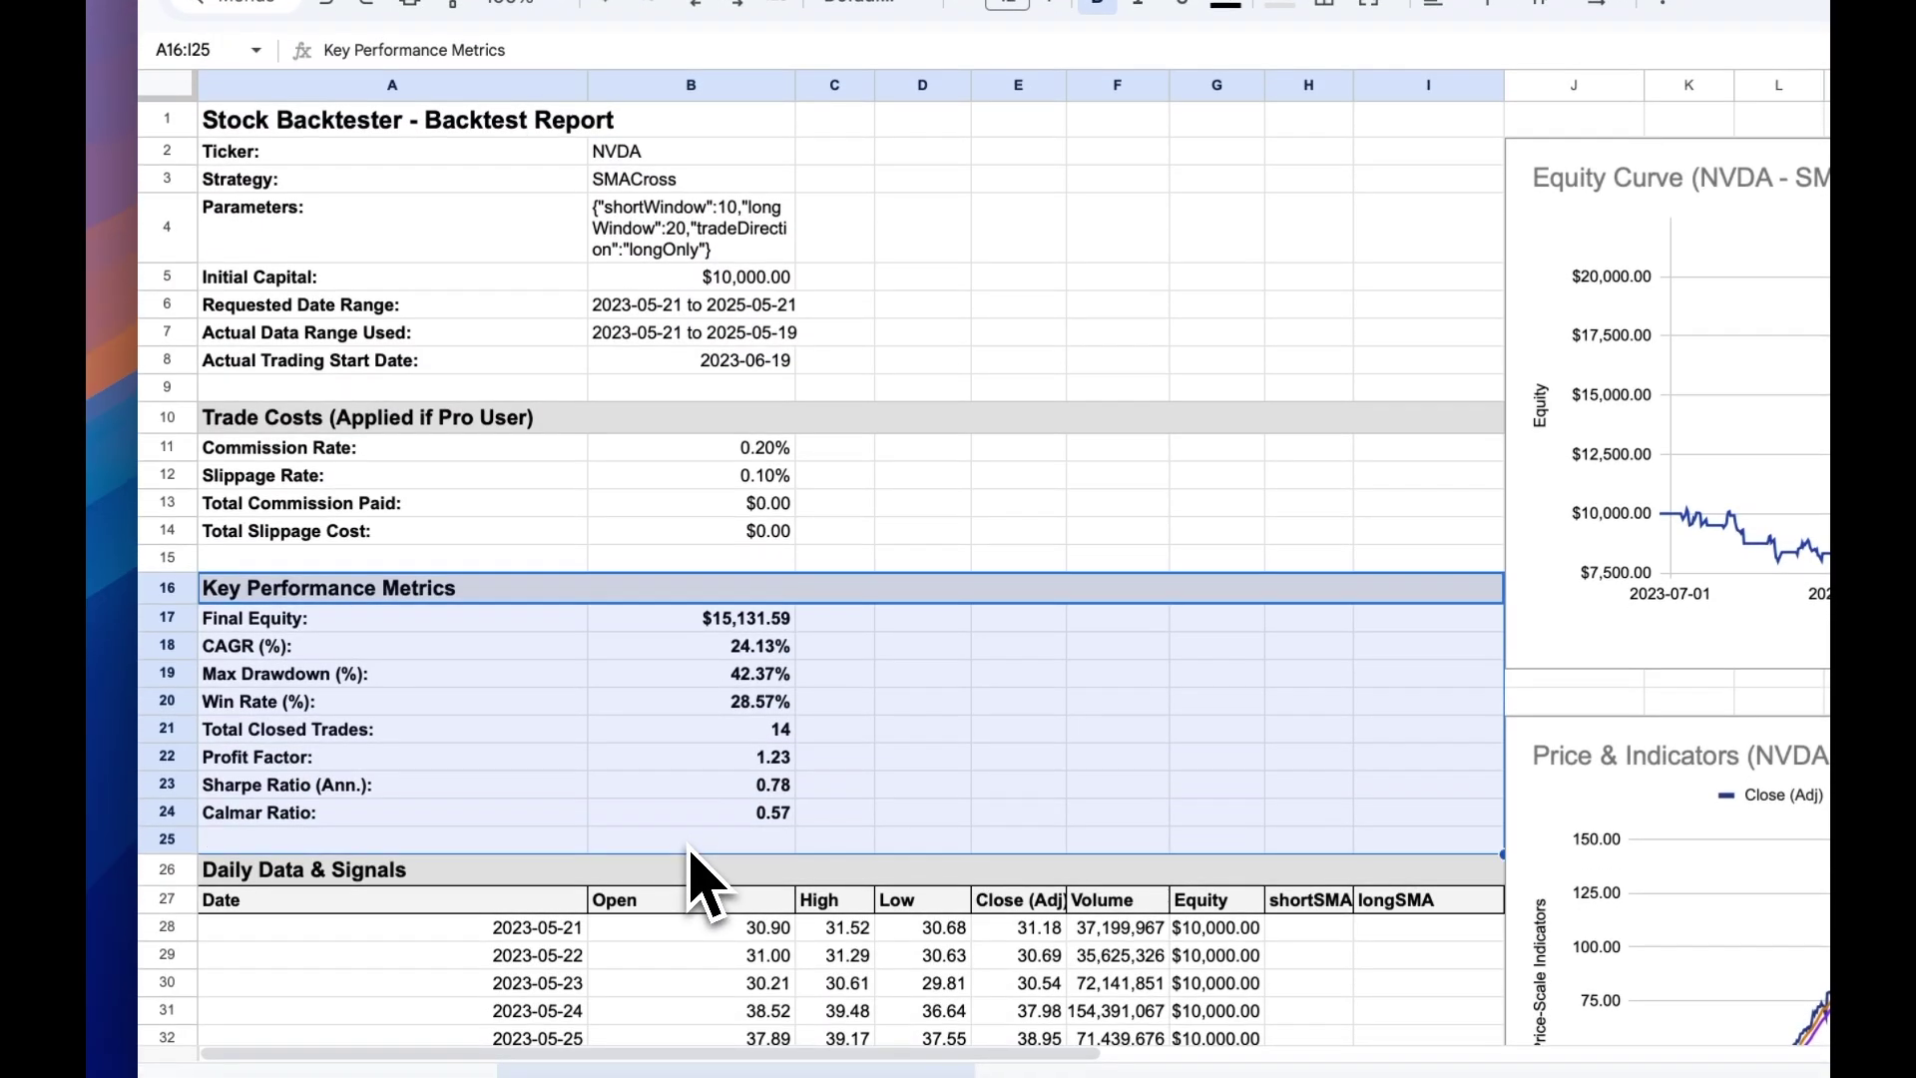
{"action": "left_click", "coordinate": [690, 848]}
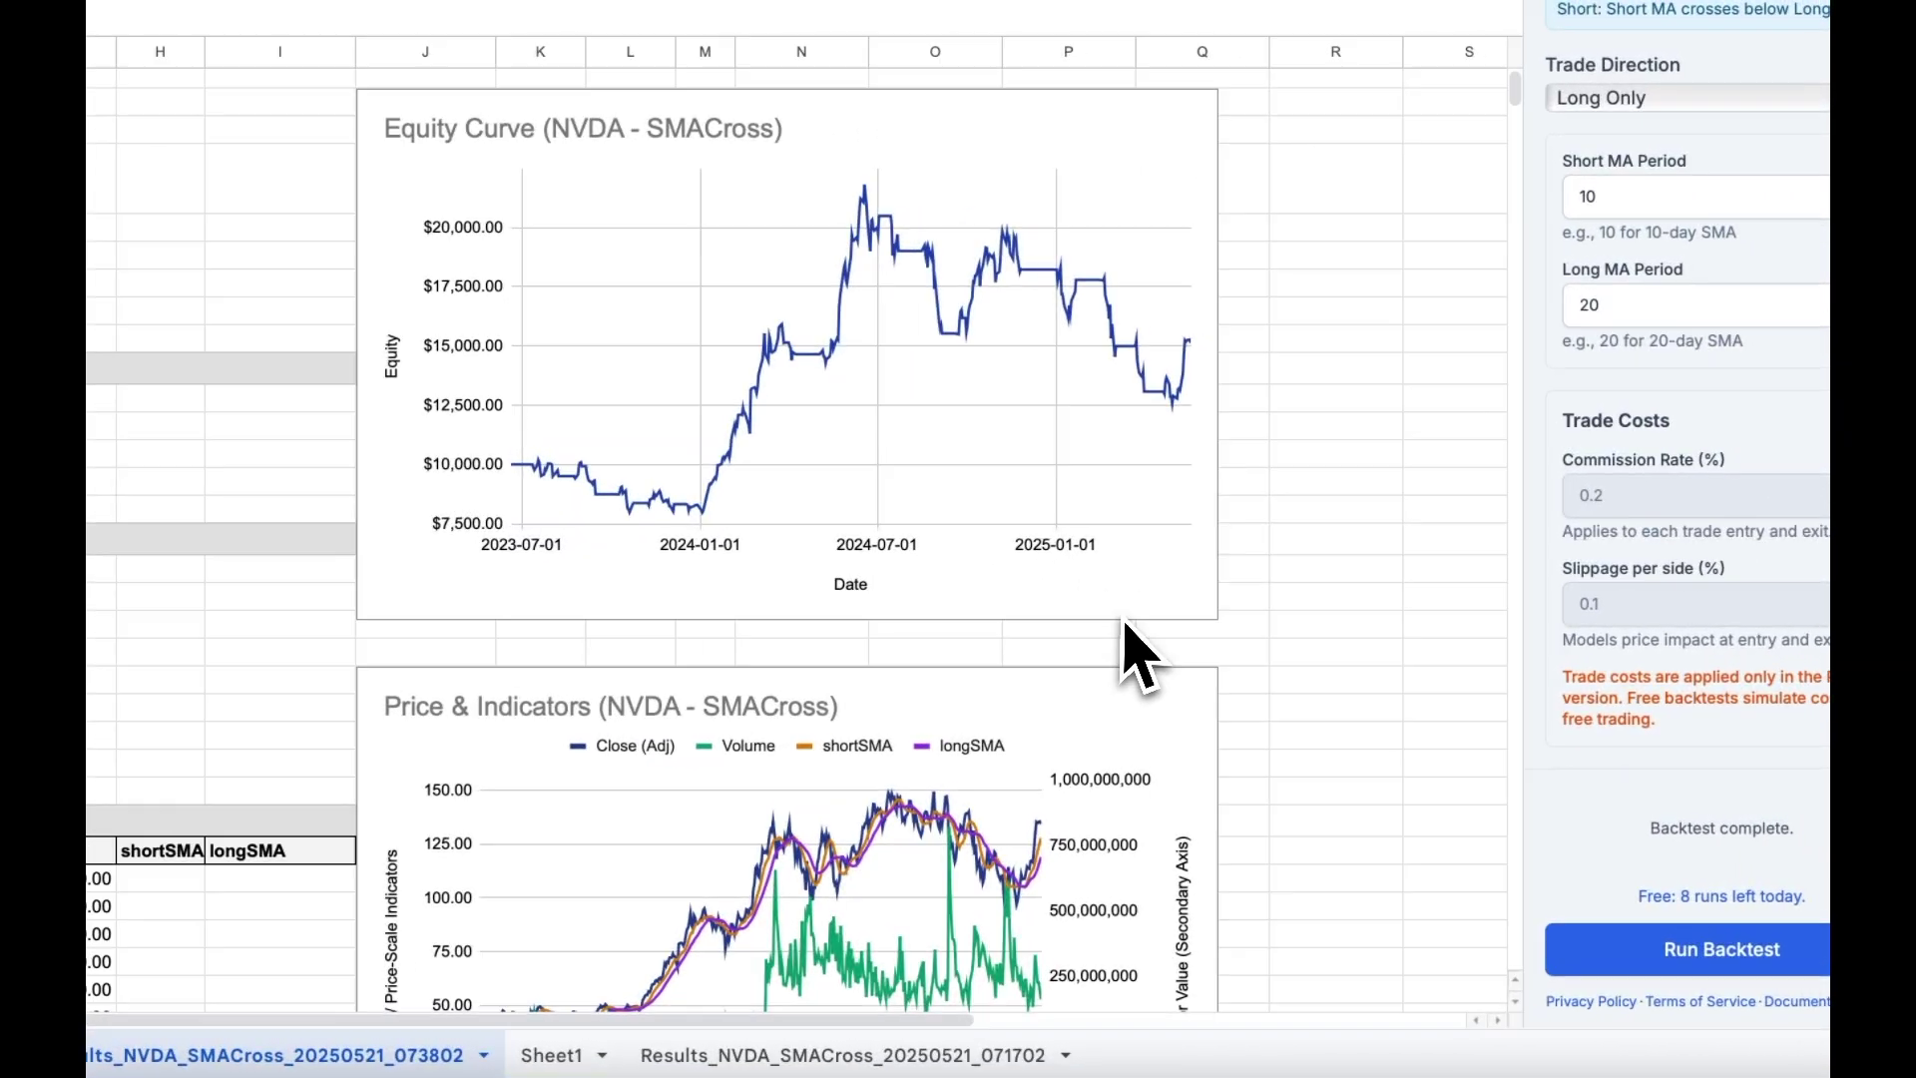
Step: Inspect the Equity Curve and Price & Indicators charts, then scroll through Daily Data & Signals
{"action": "left_click", "coordinate": [1271, 608]}
{"action": "scroll", "coordinate": [1148, 644], "scroll_direction": "down", "scroll_amount": 5}
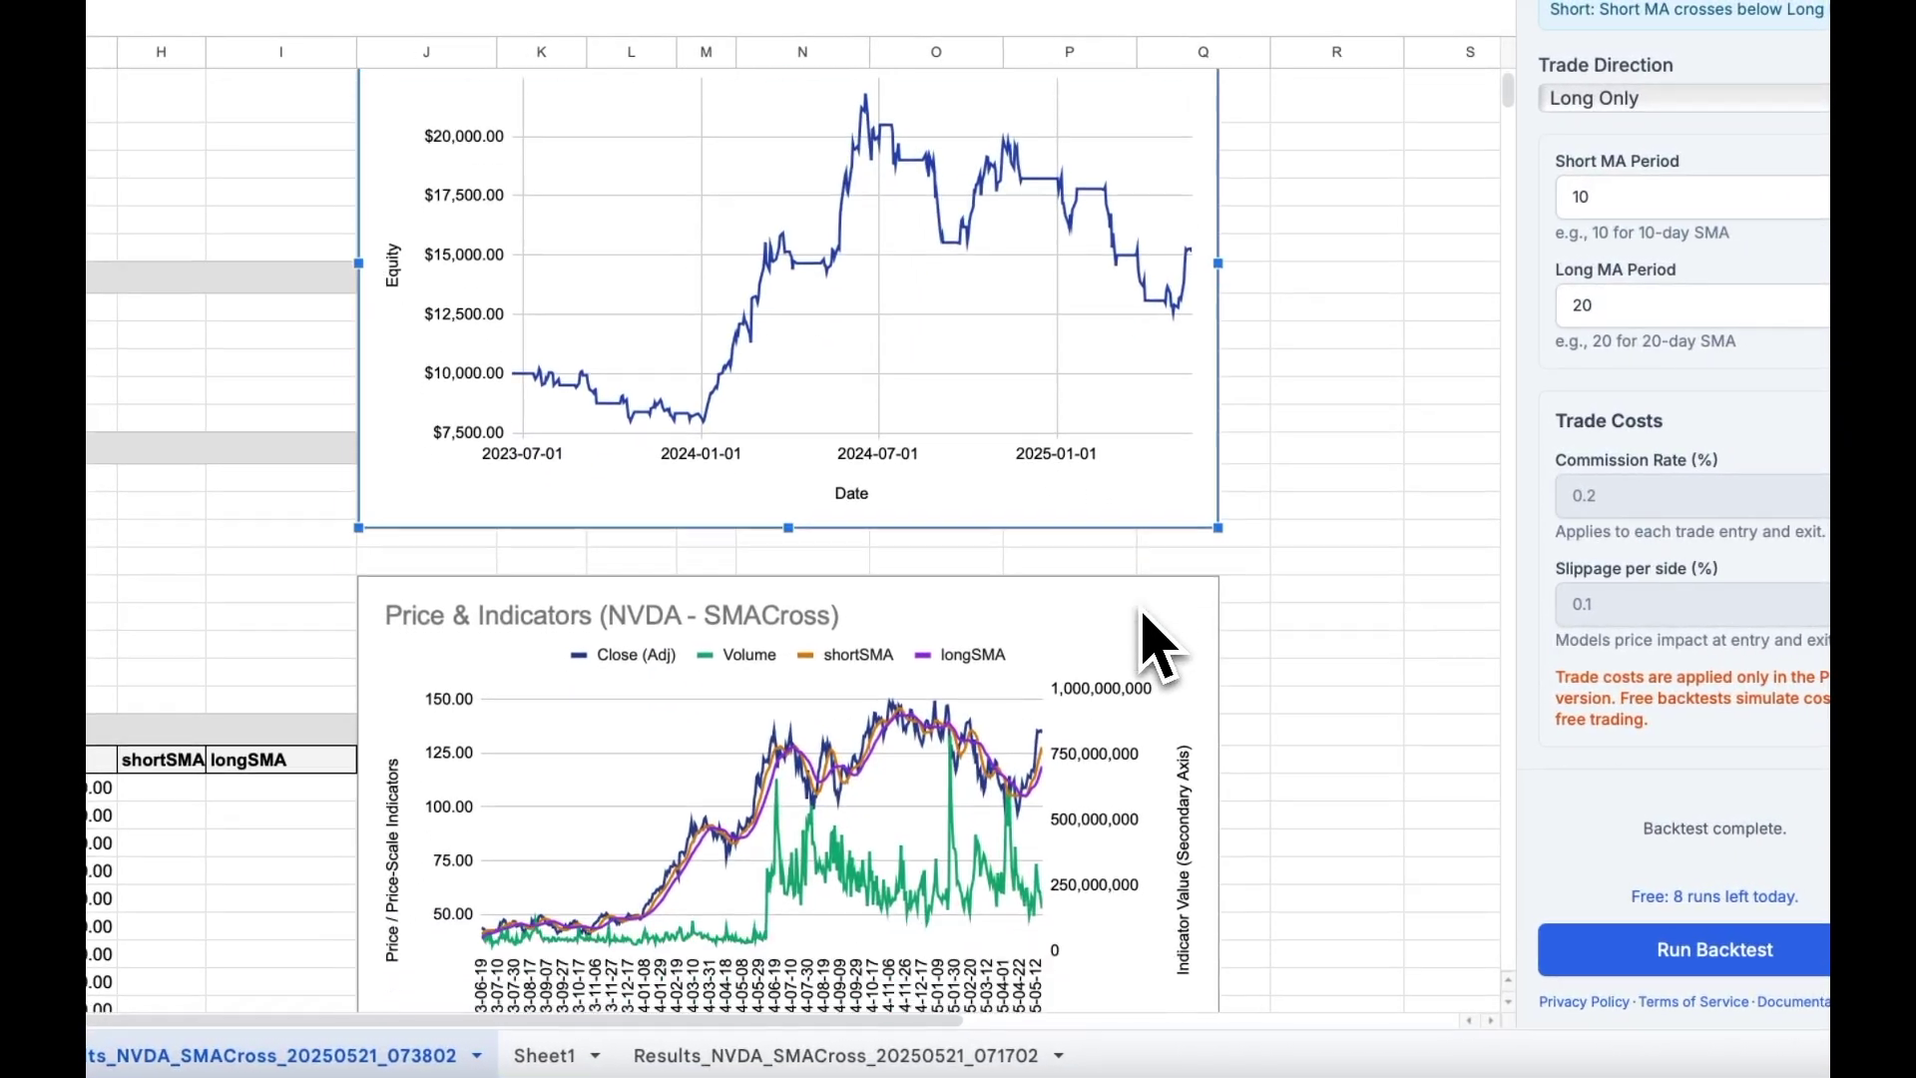
{"action": "scroll", "coordinate": [1156, 651], "scroll_direction": "left", "scroll_amount": 1}
{"action": "left_click", "coordinate": [1183, 787]}
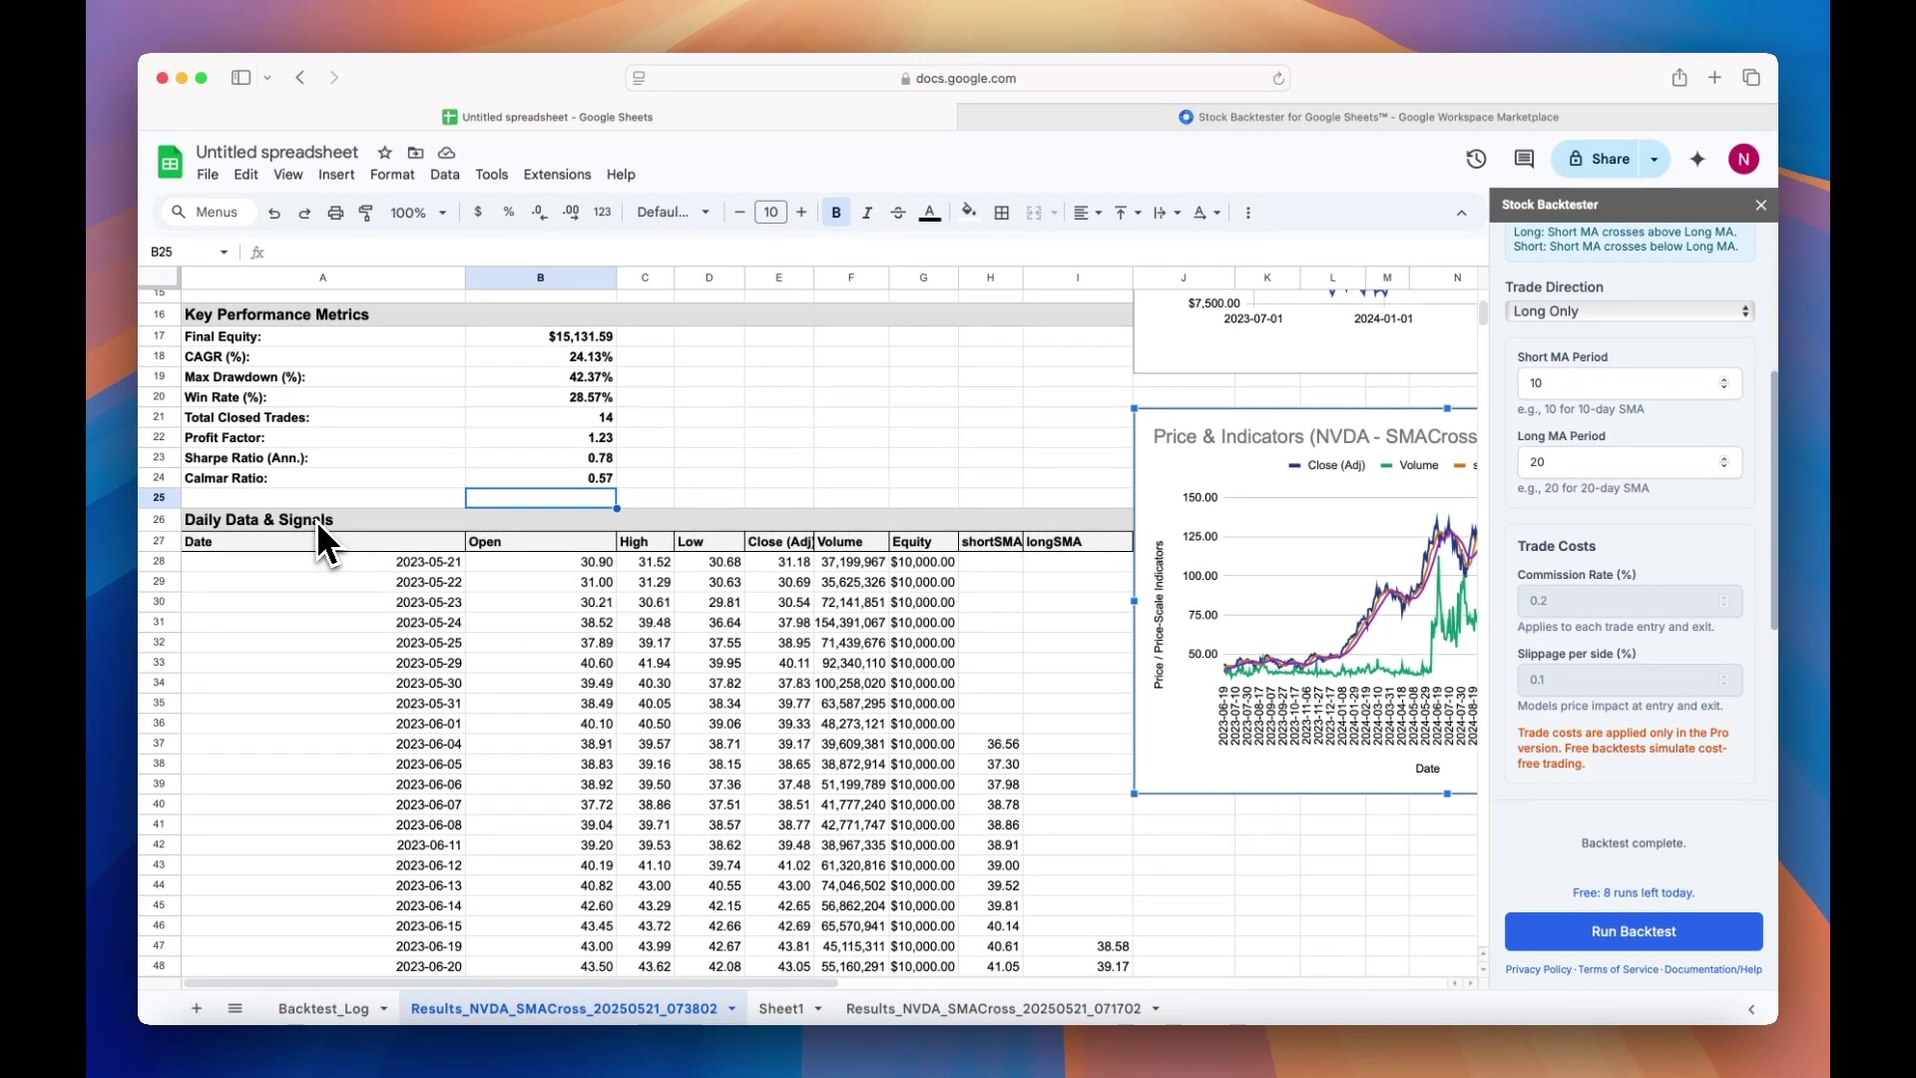
{"action": "left_click", "coordinate": [316, 518]}
{"action": "scroll", "coordinate": [1128, 756], "scroll_direction": "down", "scroll_amount": 2}
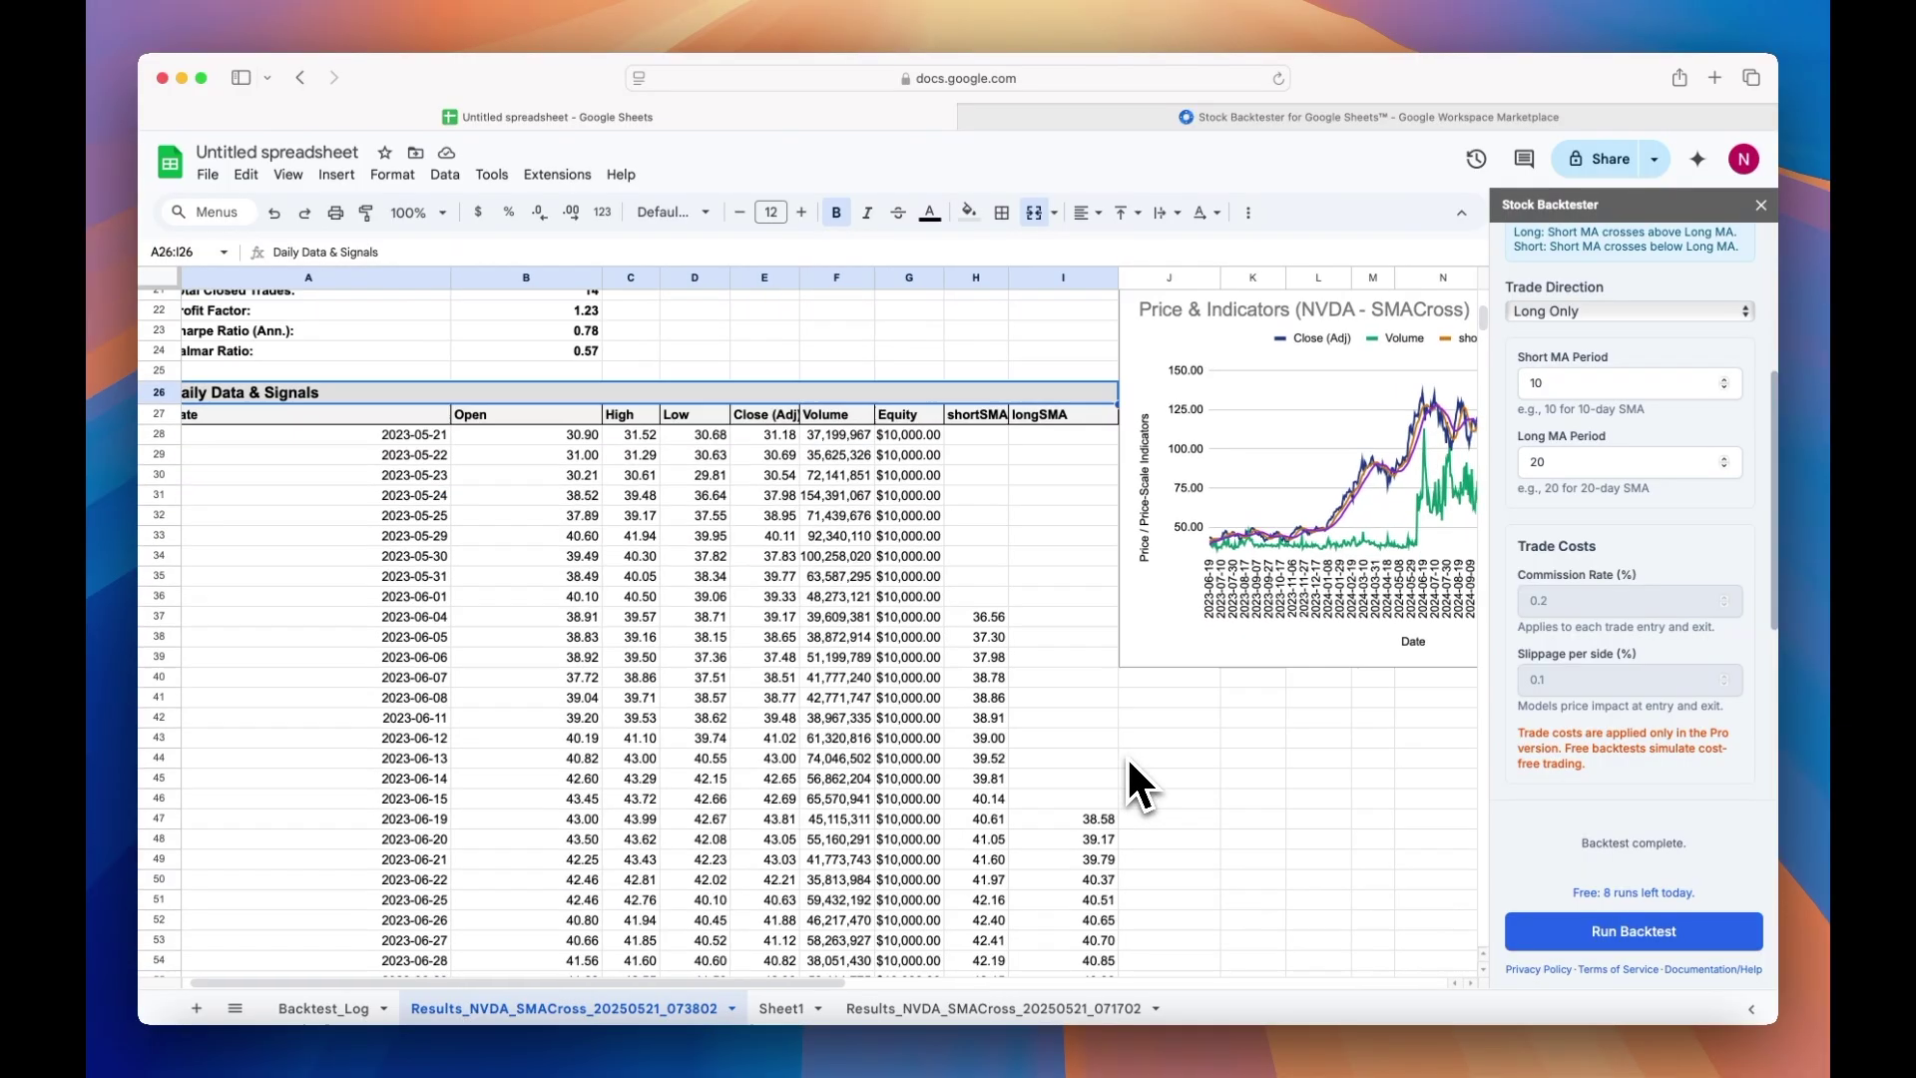
{"action": "scroll", "coordinate": [1130, 764], "scroll_direction": "down", "scroll_amount": 20}
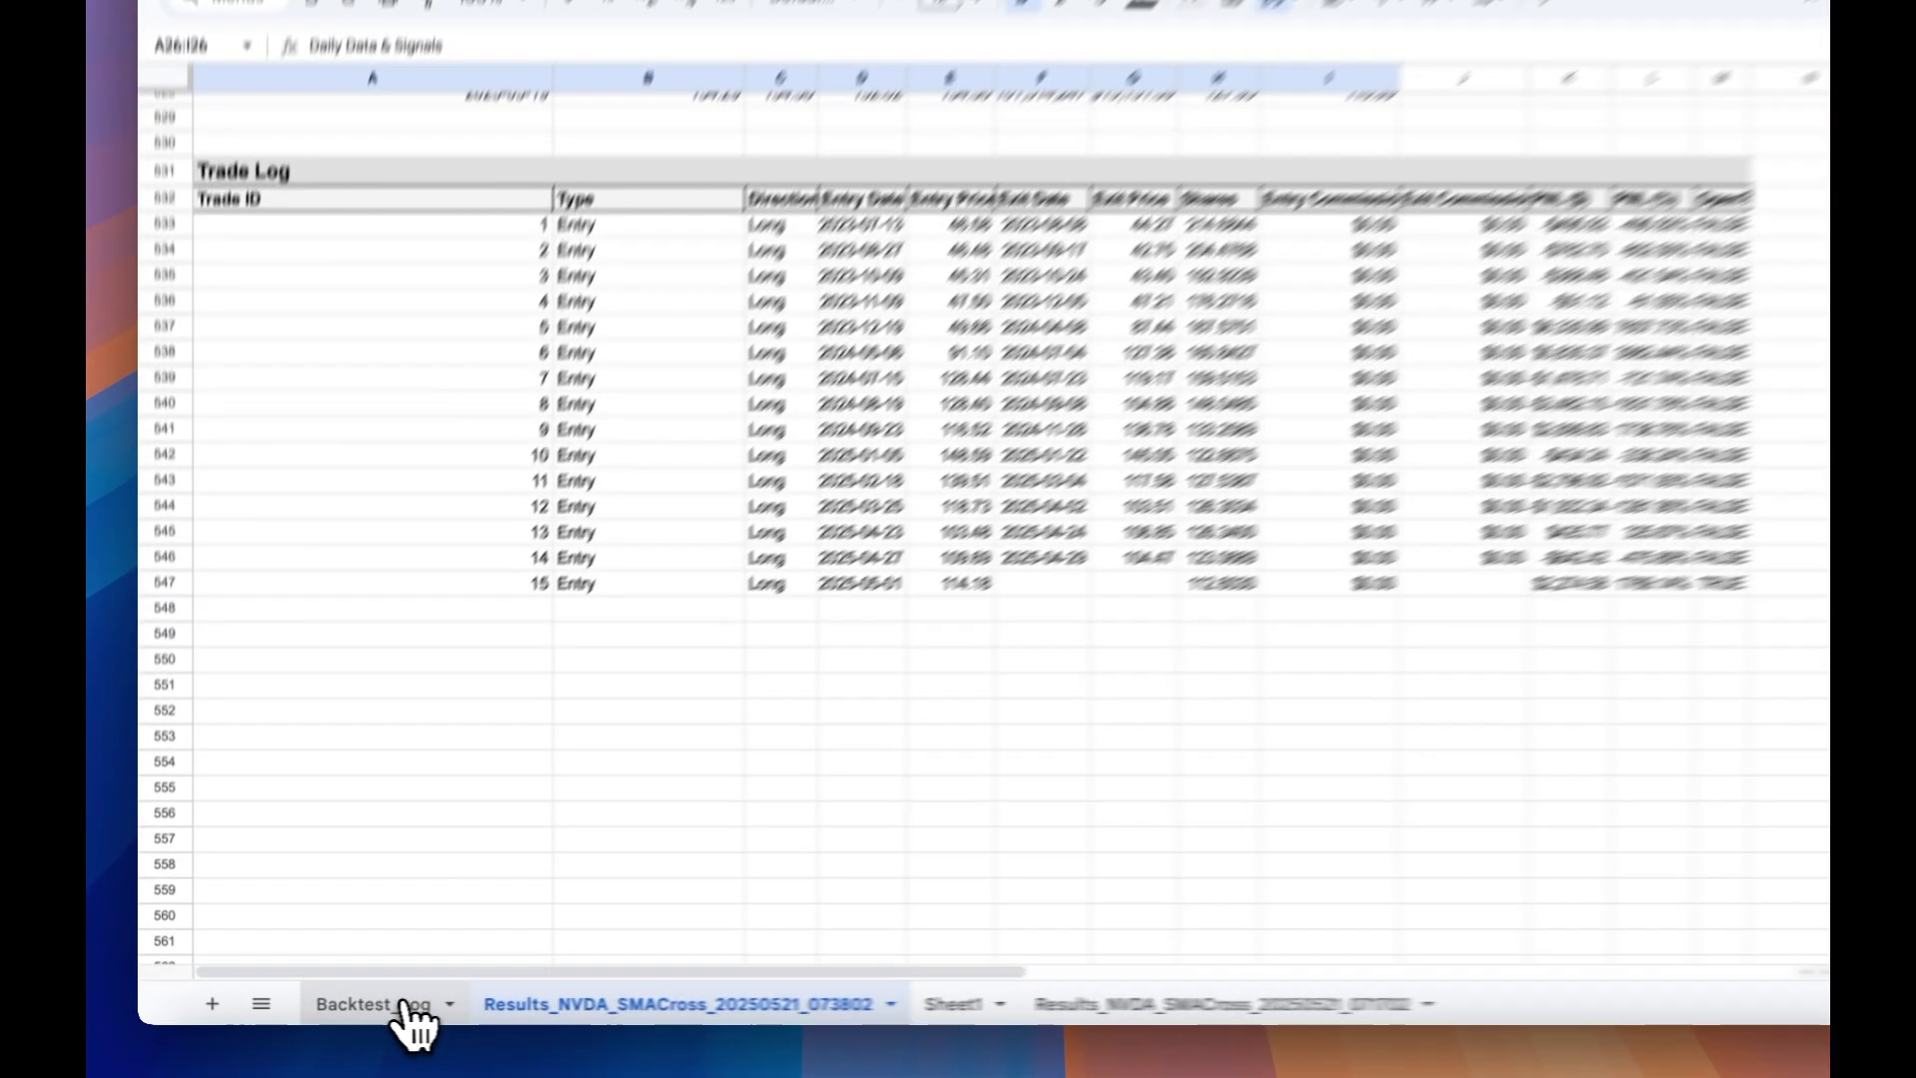
Step: Open the Backtest_Log sheet and scroll across all logged NVDA SMACross result columns
{"action": "left_click", "coordinate": [406, 1004]}
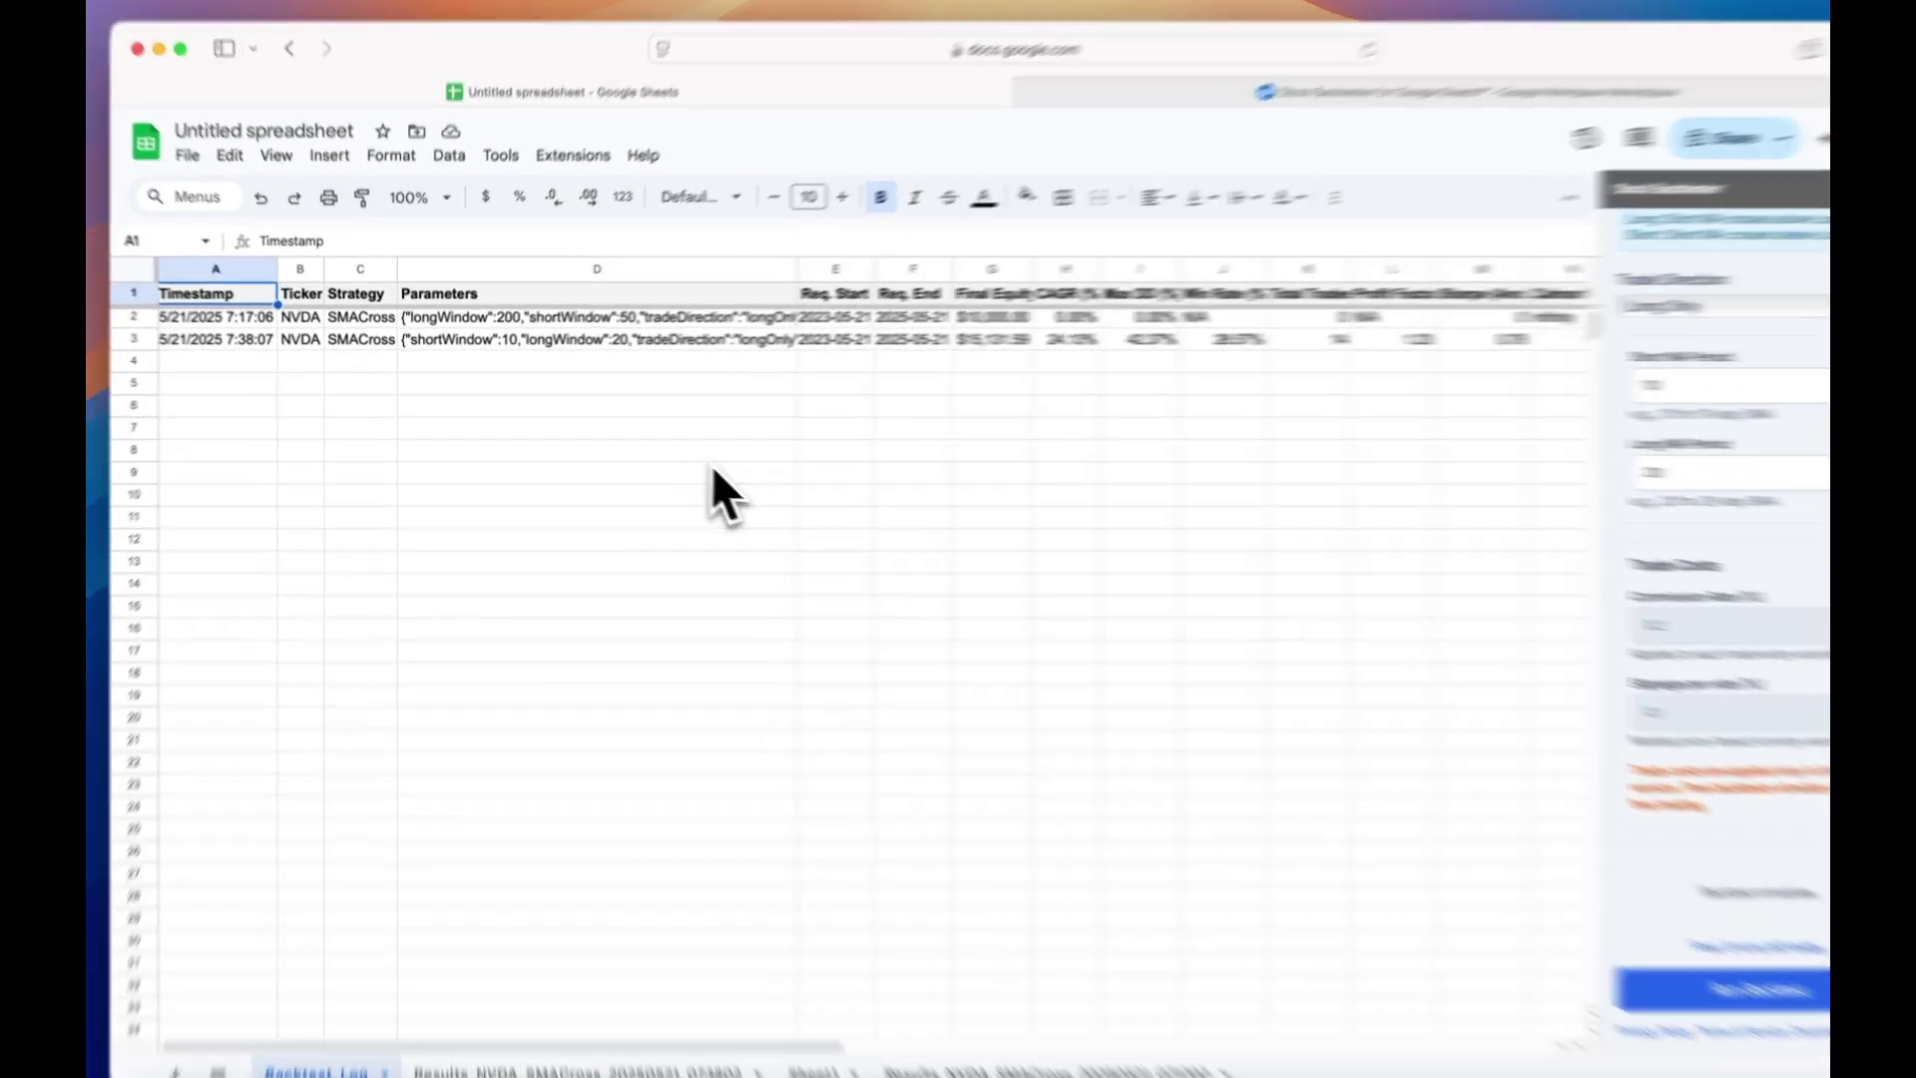
{"action": "scroll", "coordinate": [713, 469], "scroll_direction": "right", "scroll_amount": 10}
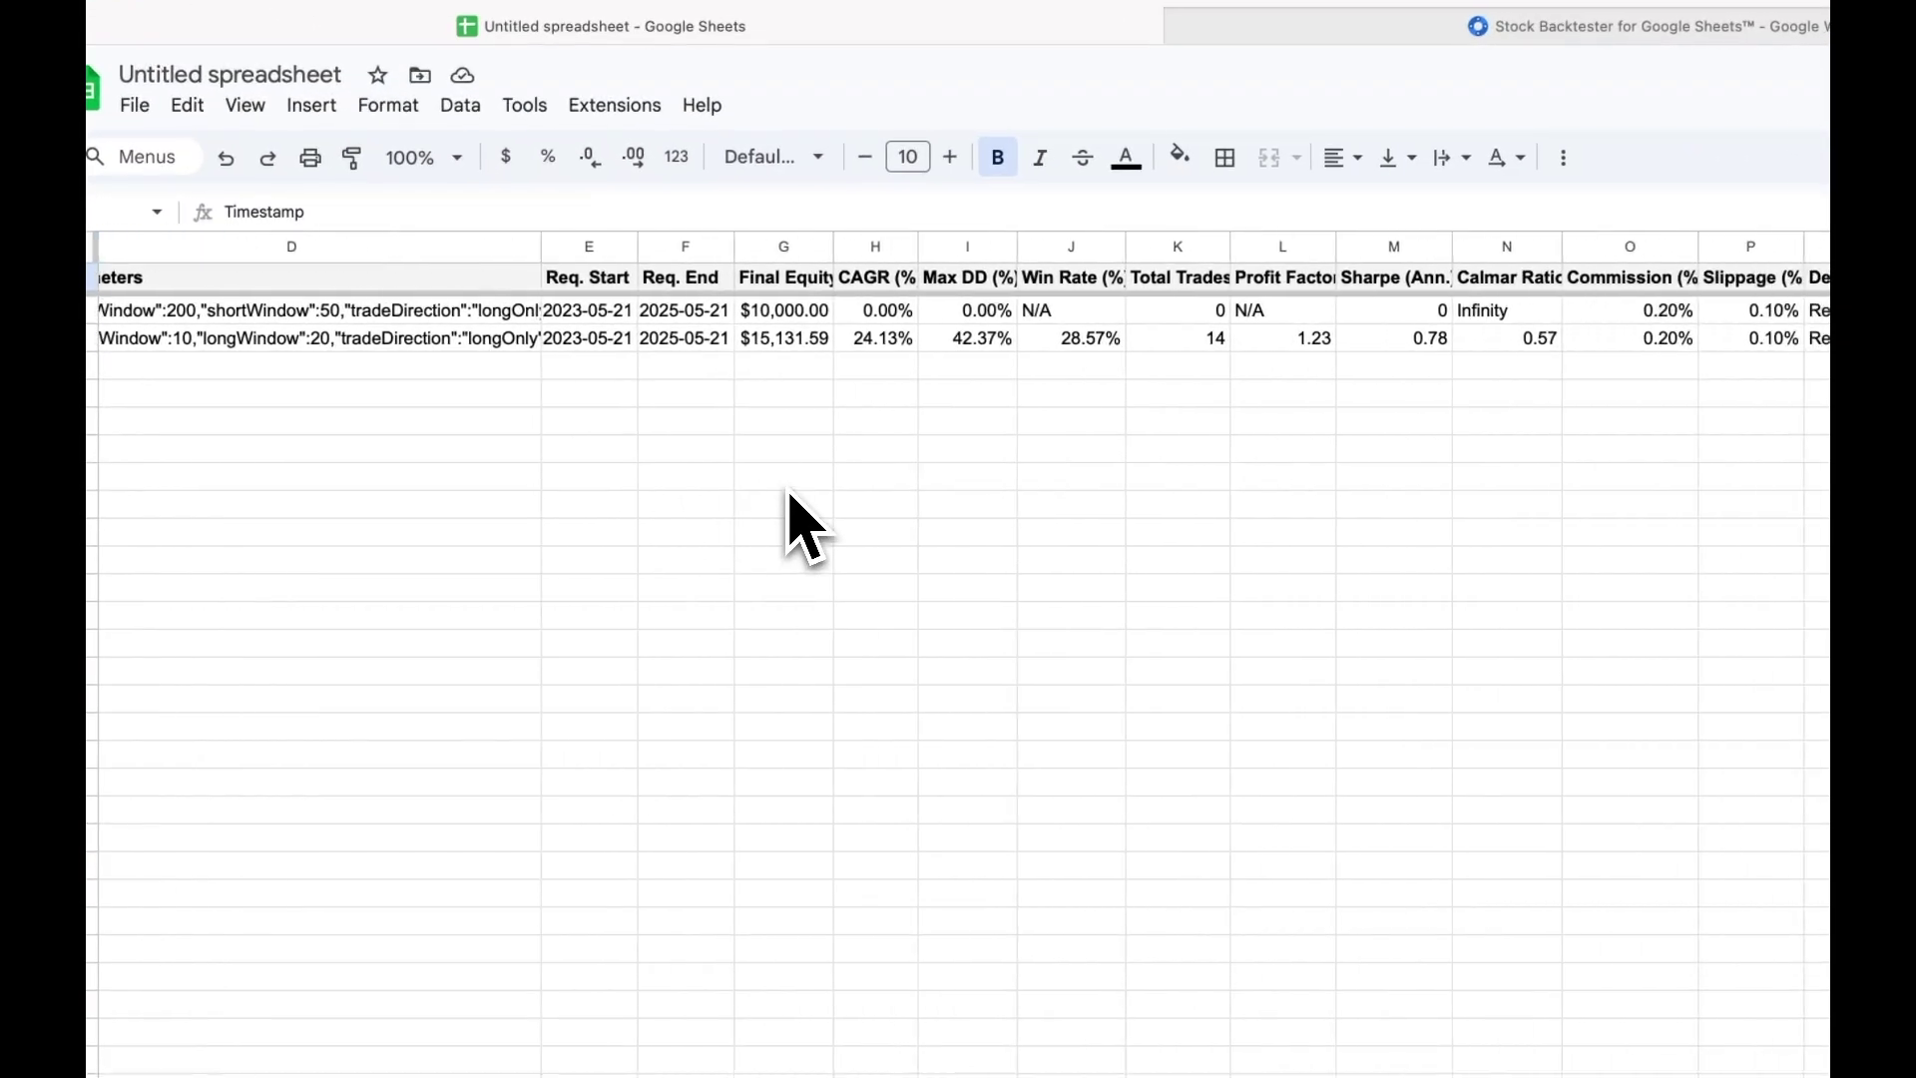
{"action": "scroll", "coordinate": [790, 493], "scroll_direction": "right", "scroll_amount": 1}
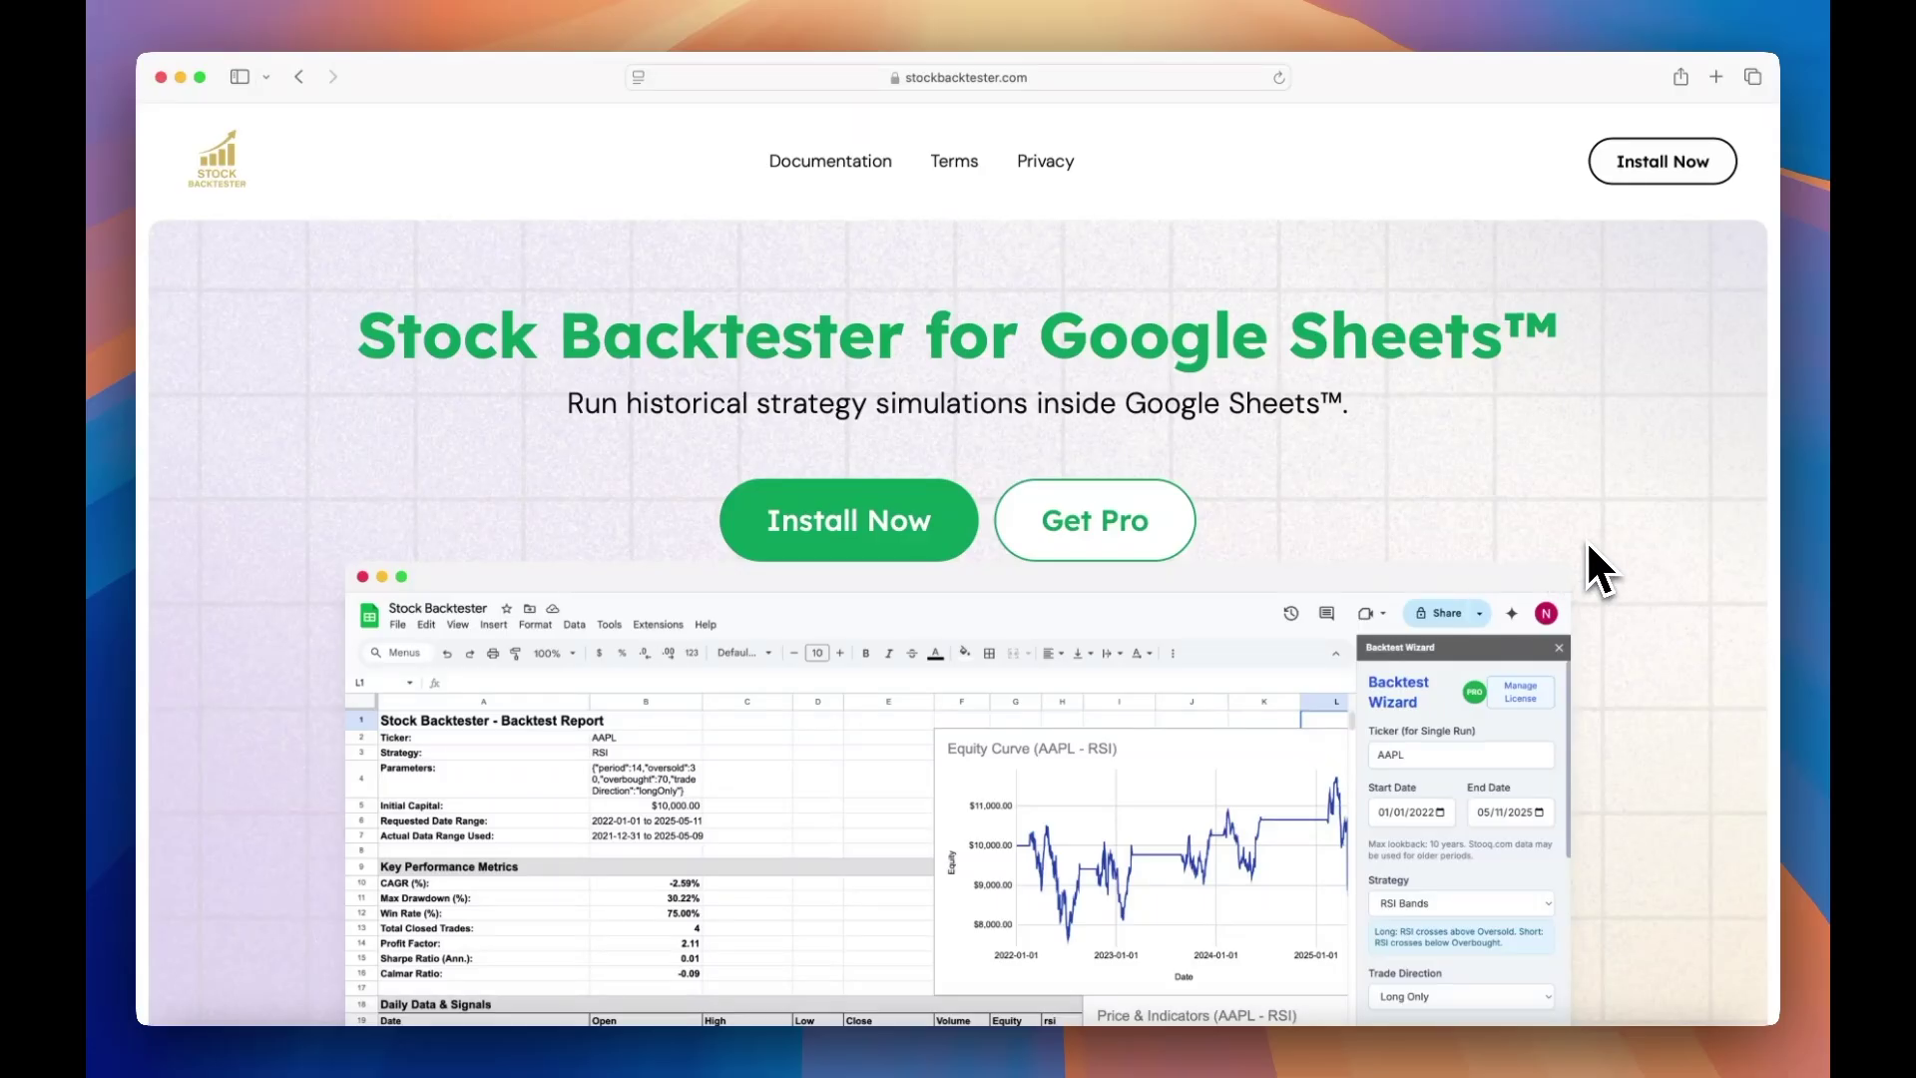
{"action": "scroll", "coordinate": [1586, 544], "scroll_direction": "down", "scroll_amount": 10}
Step: Scroll the stockbacktester.com page down to the Choose Your Plan pricing cards
{"action": "scroll", "coordinate": [1589, 549], "scroll_direction": "down", "scroll_amount": 10}
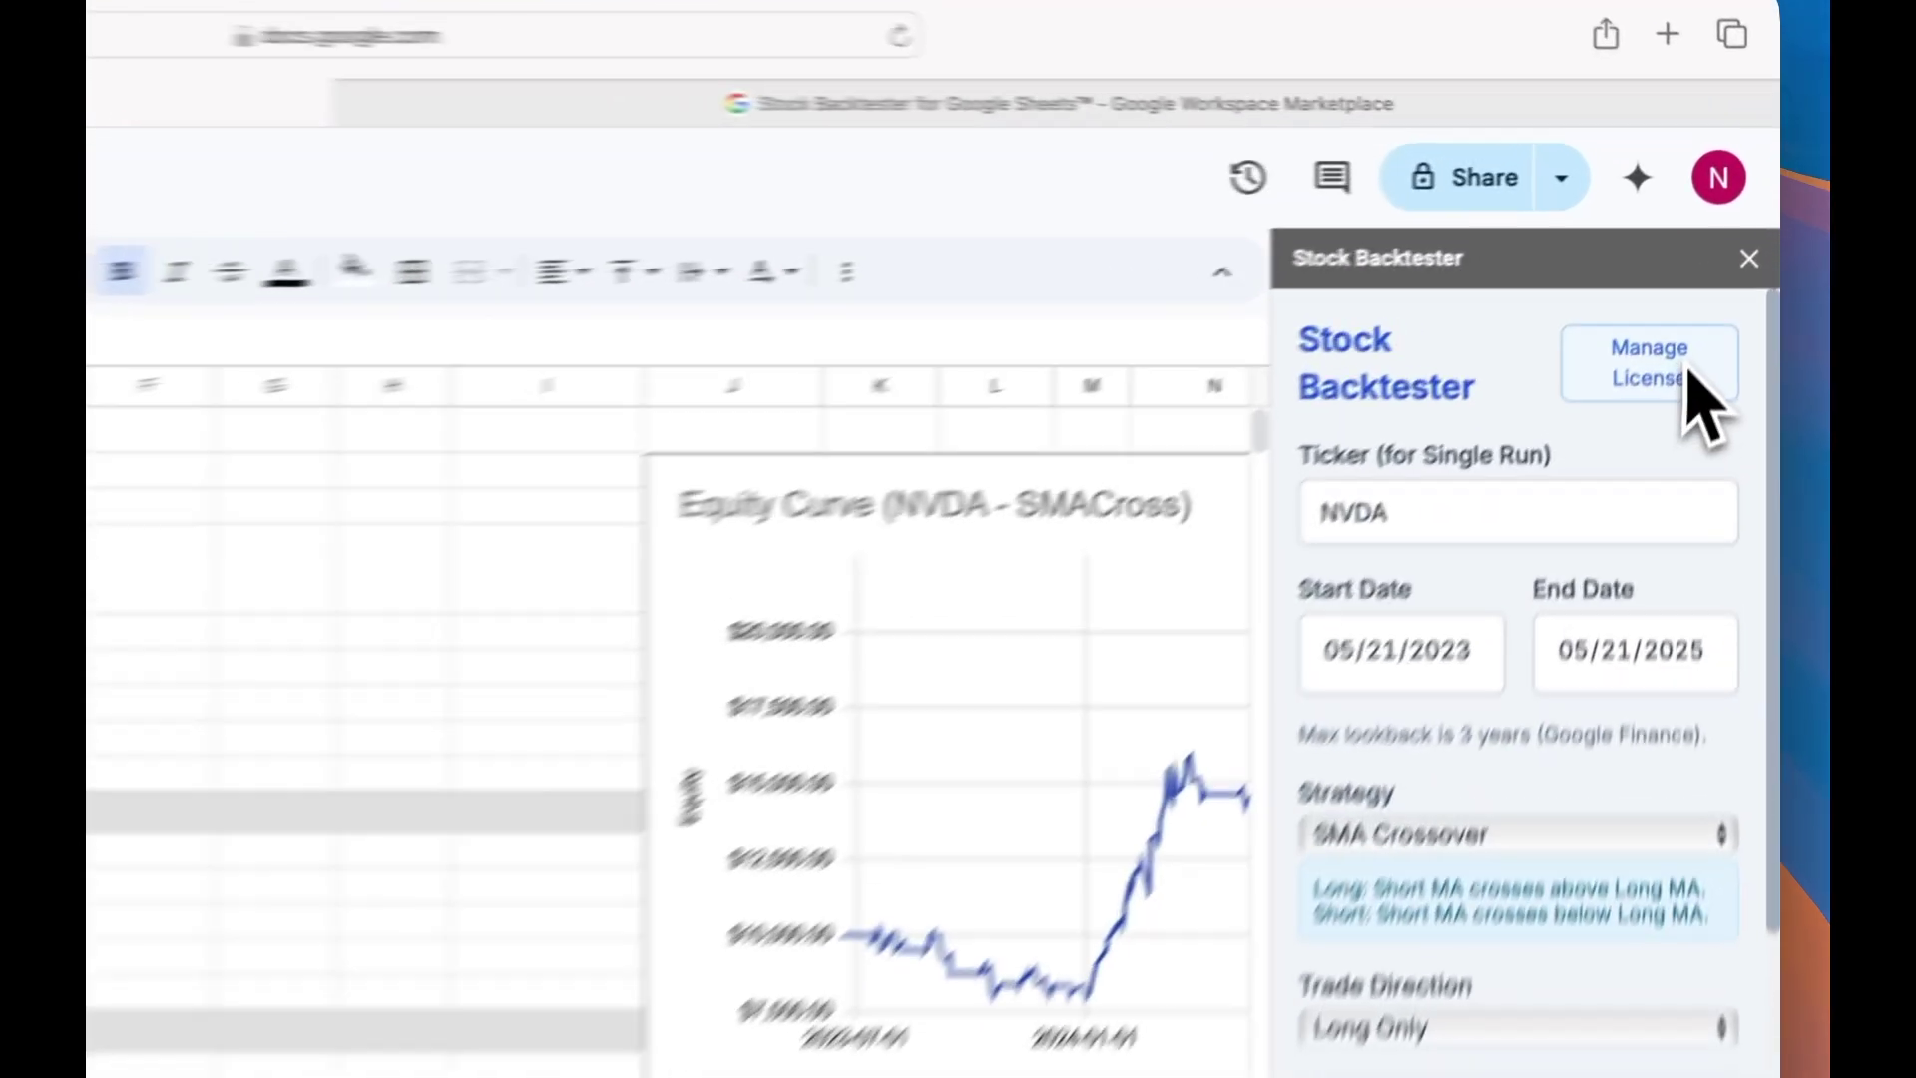
Step: Activate the Stock Backtester Pro license by pasting the license key
{"action": "left_click", "coordinate": [1689, 379]}
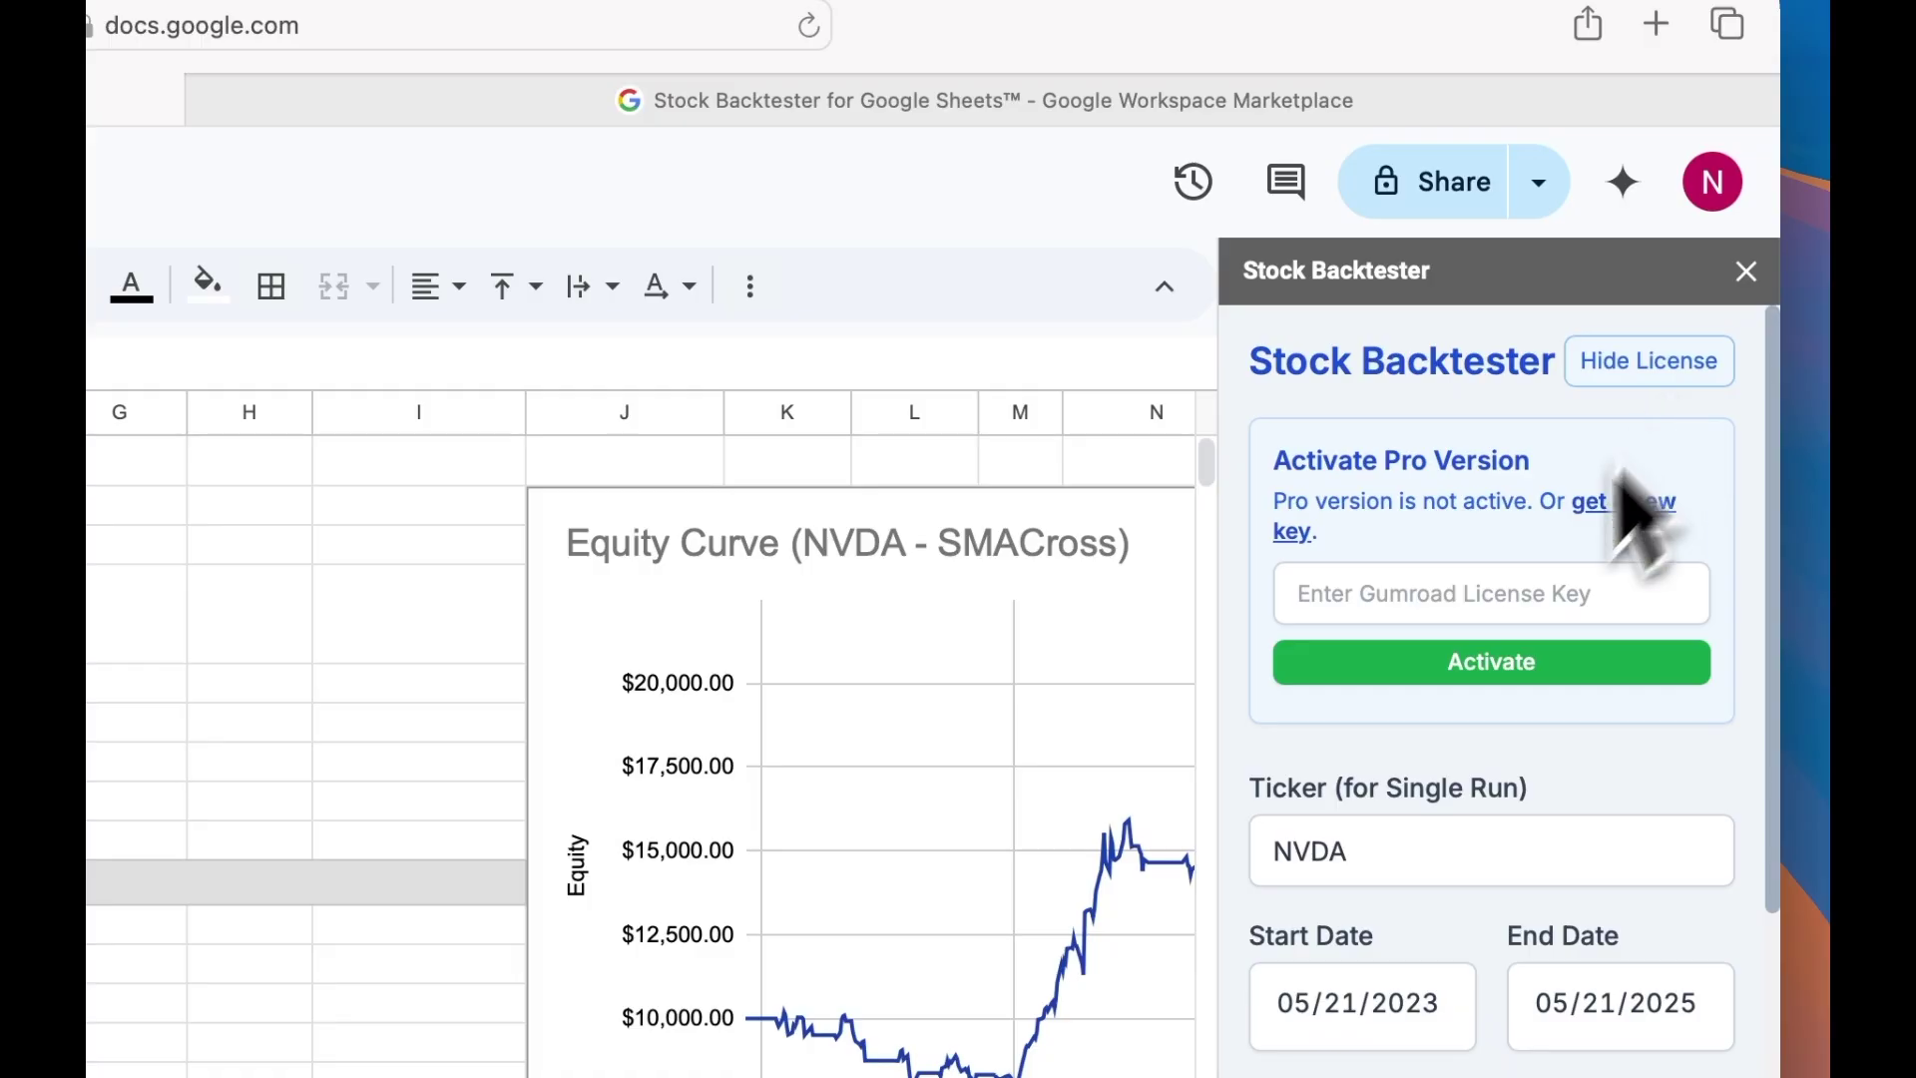
{"action": "left_click", "coordinate": [1519, 556]}
{"action": "key", "text": "super+v"}
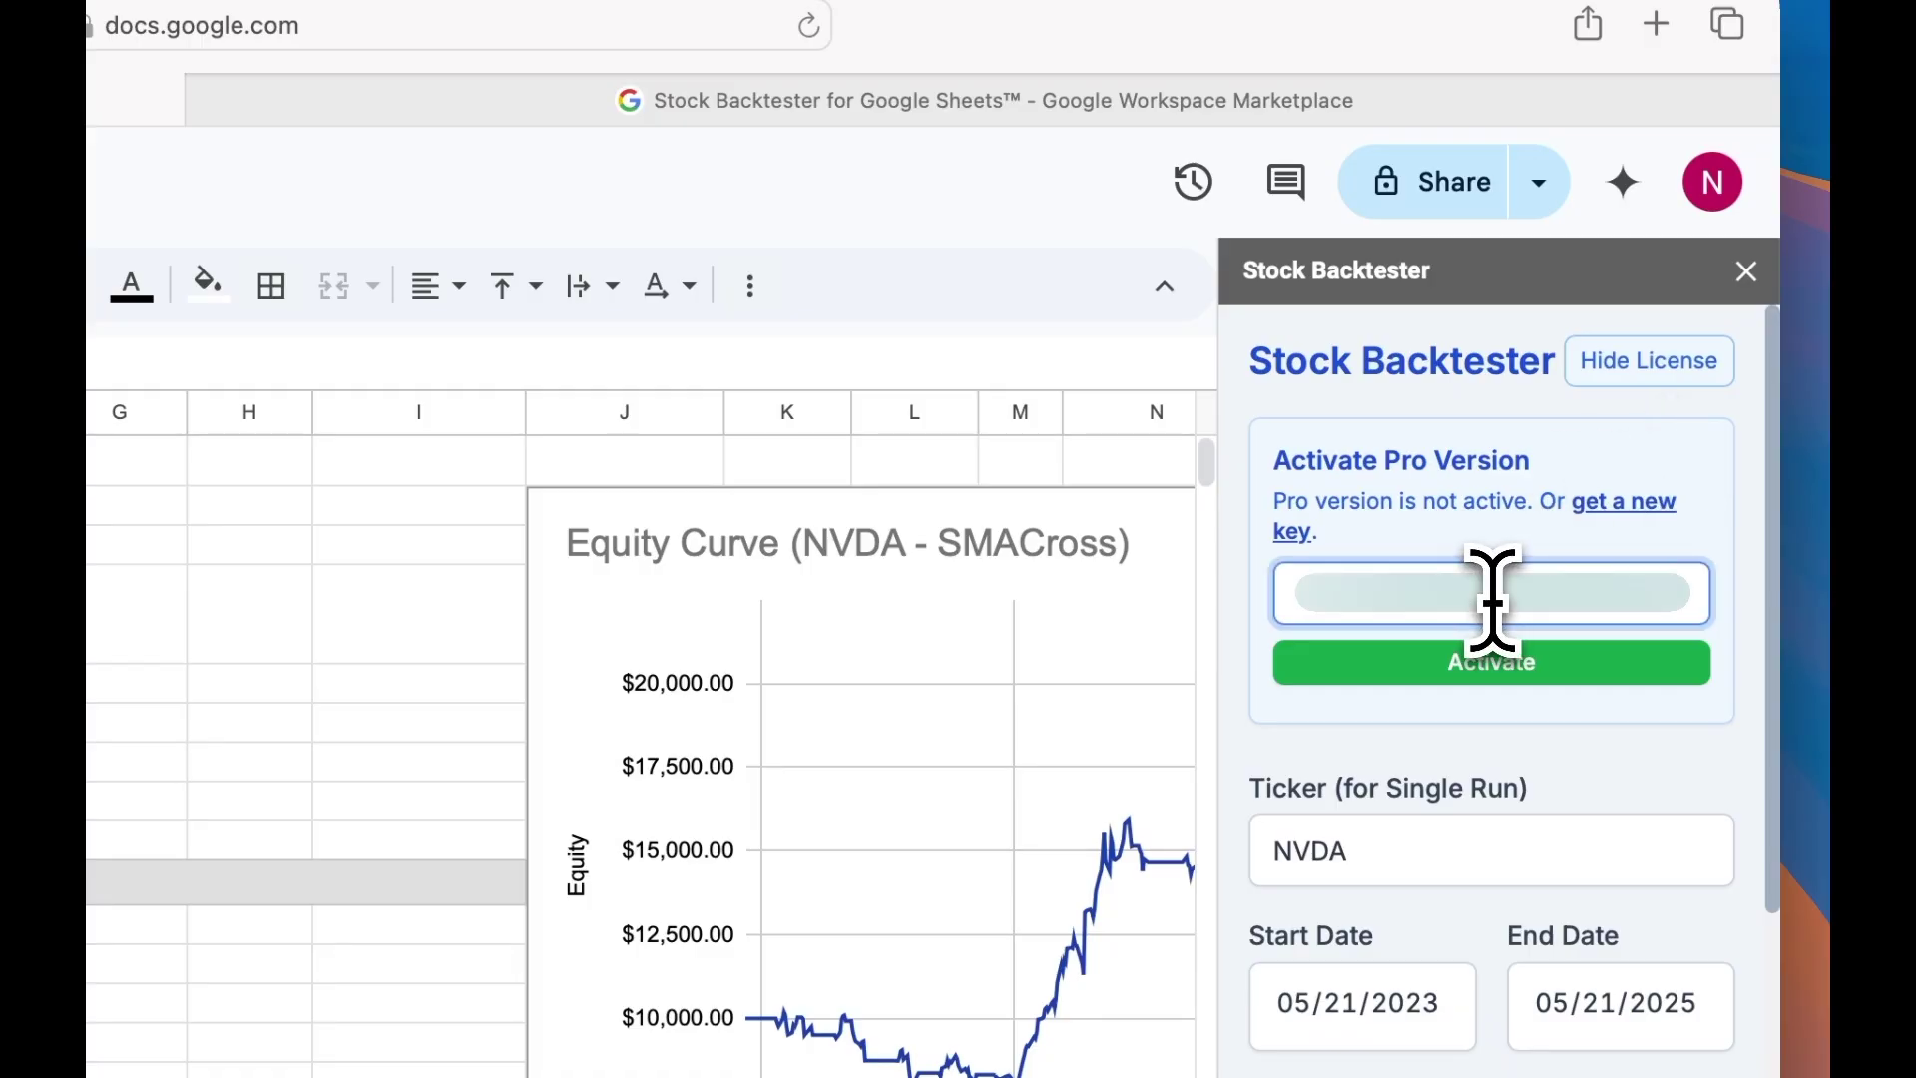
{"action": "left_click", "coordinate": [1534, 664]}
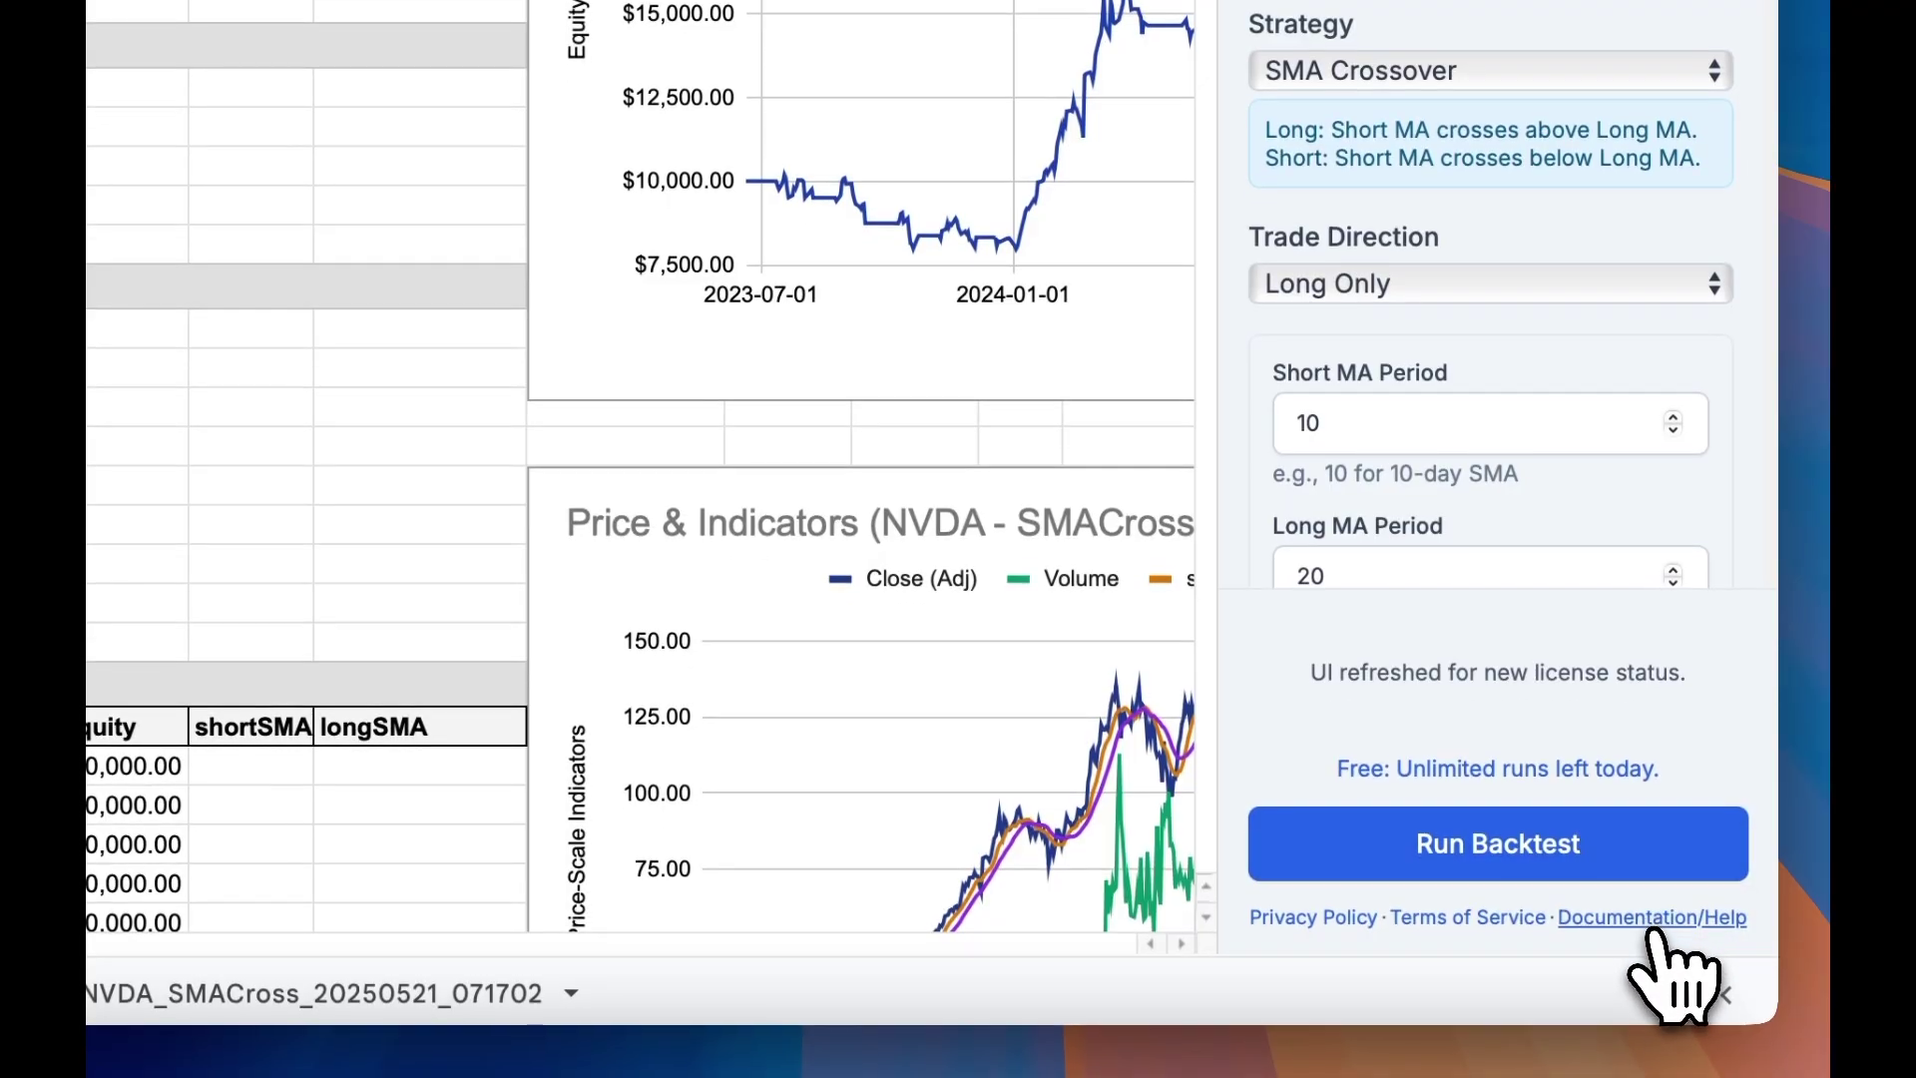
Step: Browse the Documentation/Help, then bring up the Marketplace listing's Rate & review form
{"action": "left_click", "coordinate": [1653, 923]}
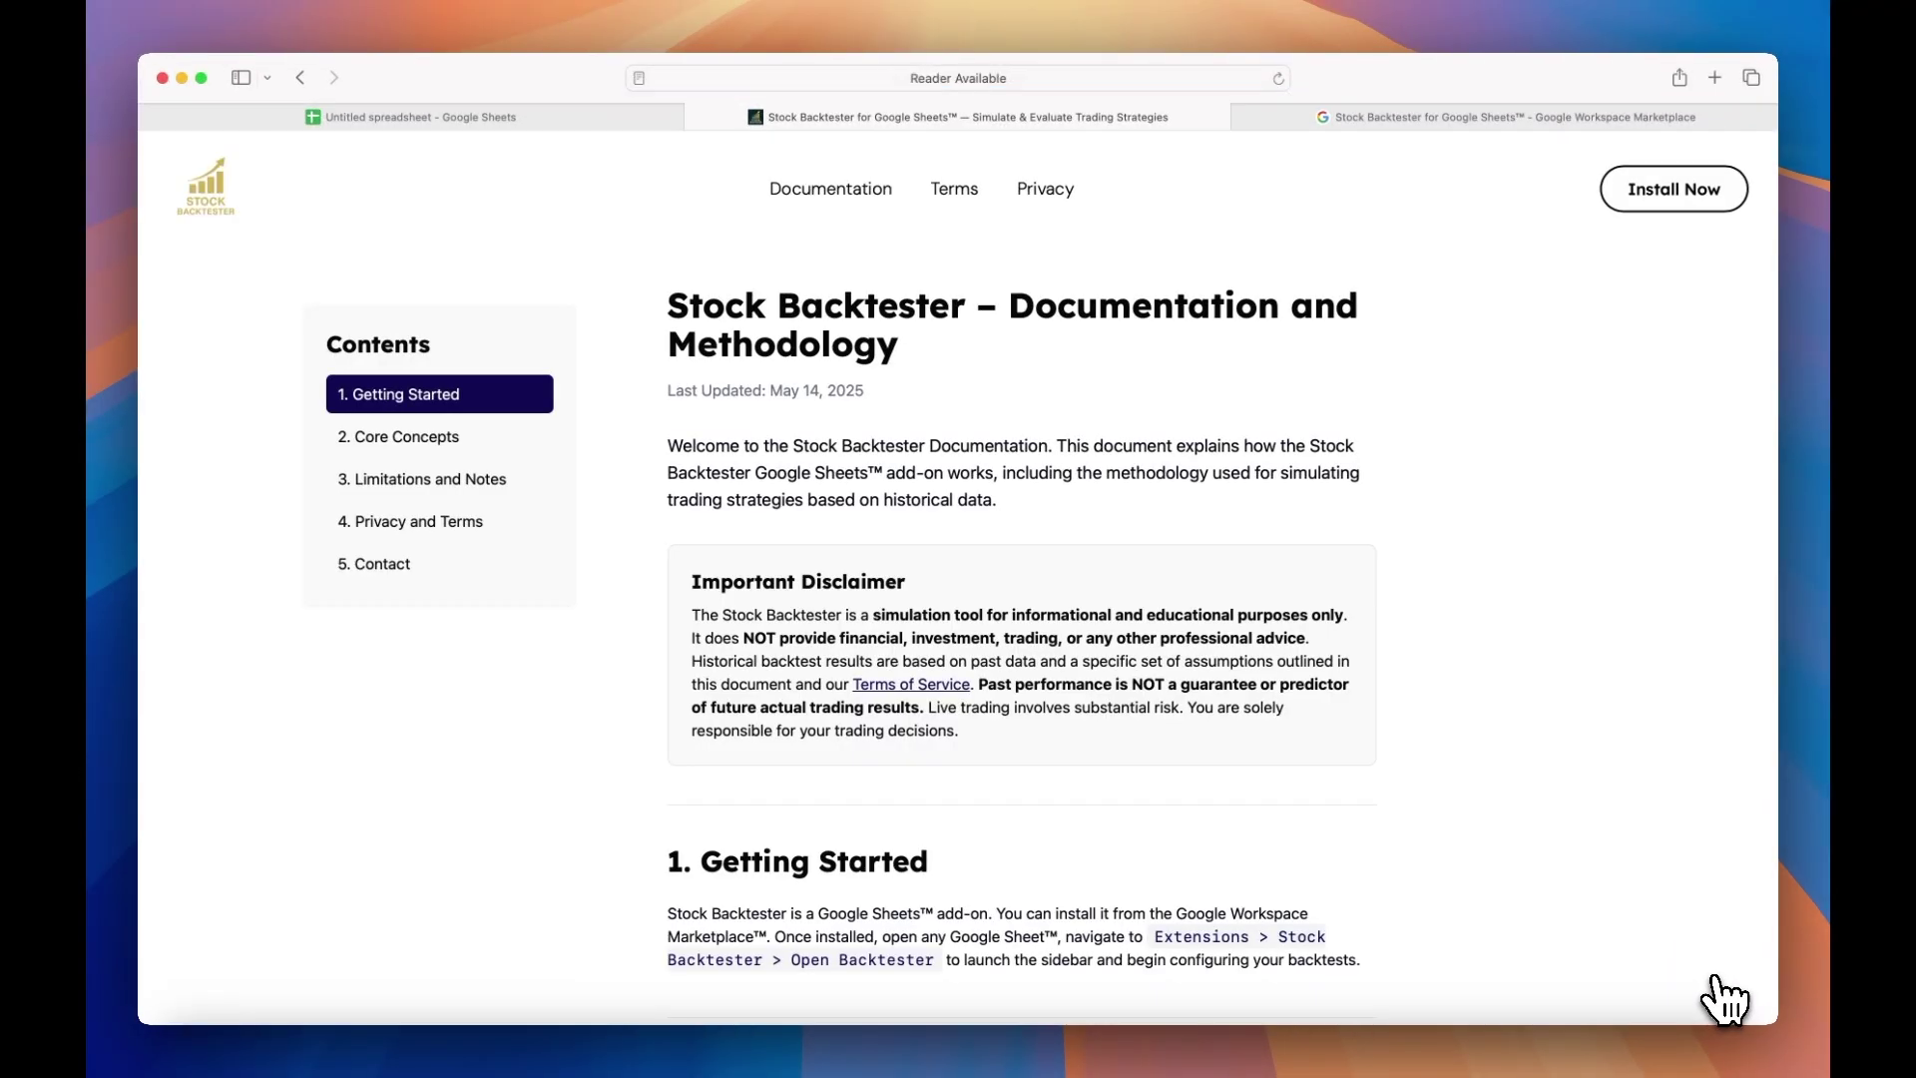
{"action": "scroll", "coordinate": [1642, 710], "scroll_direction": "down", "scroll_amount": 10}
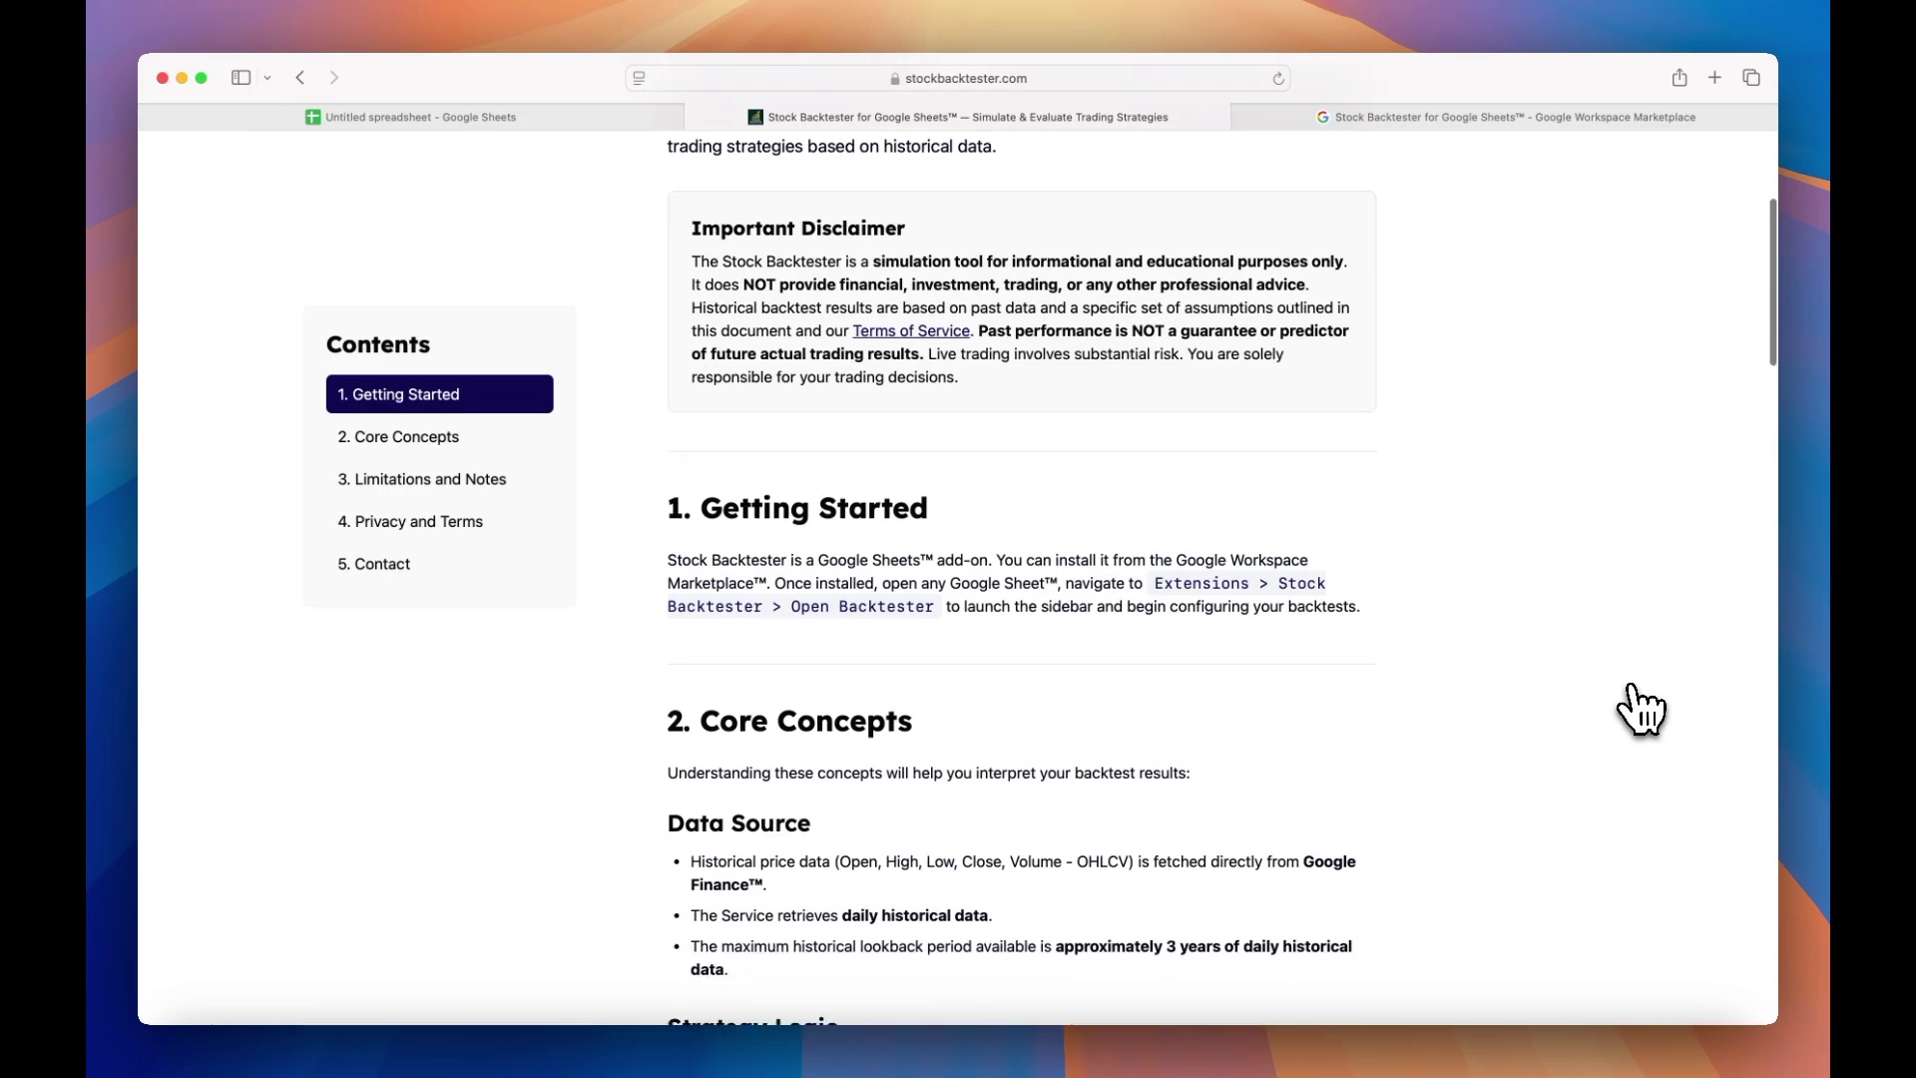
{"action": "scroll", "coordinate": [1641, 711], "scroll_direction": "down", "scroll_amount": 14}
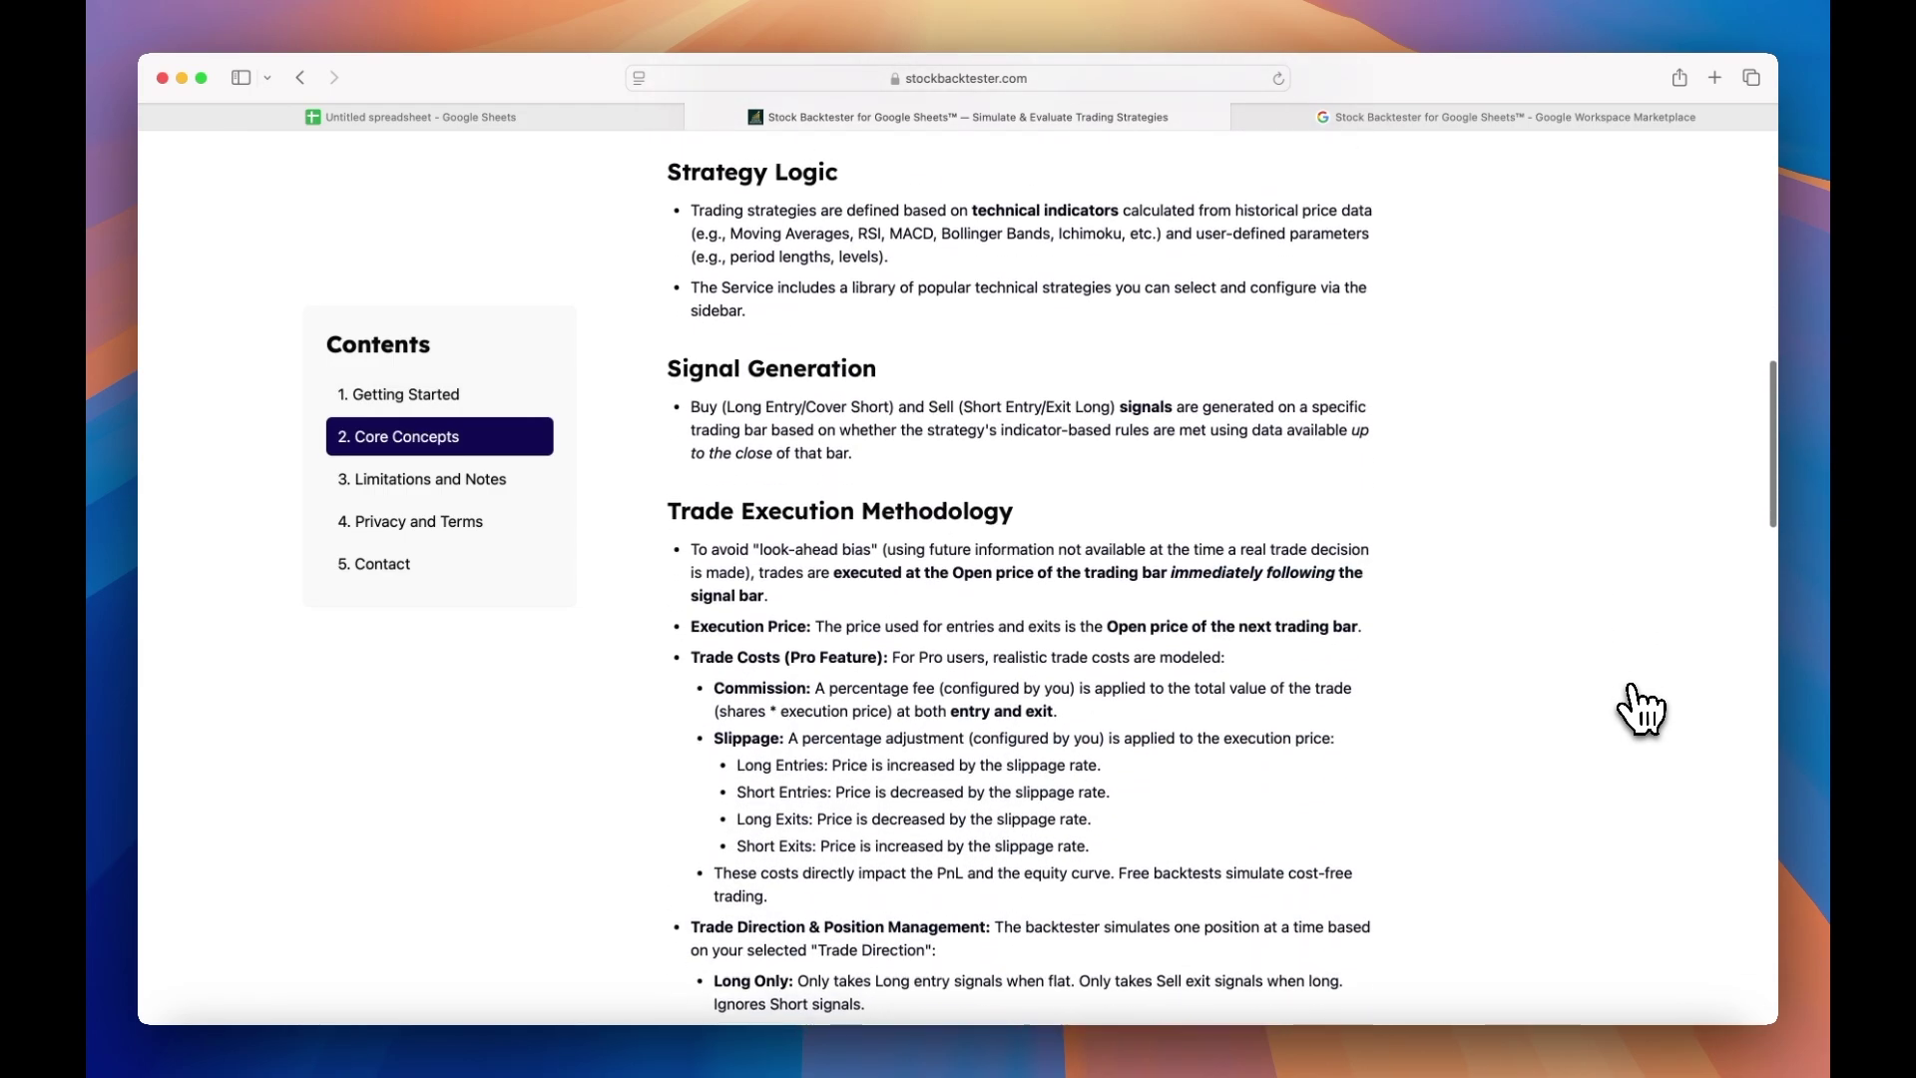
{"action": "scroll", "coordinate": [1641, 711], "scroll_direction": "down", "scroll_amount": 10}
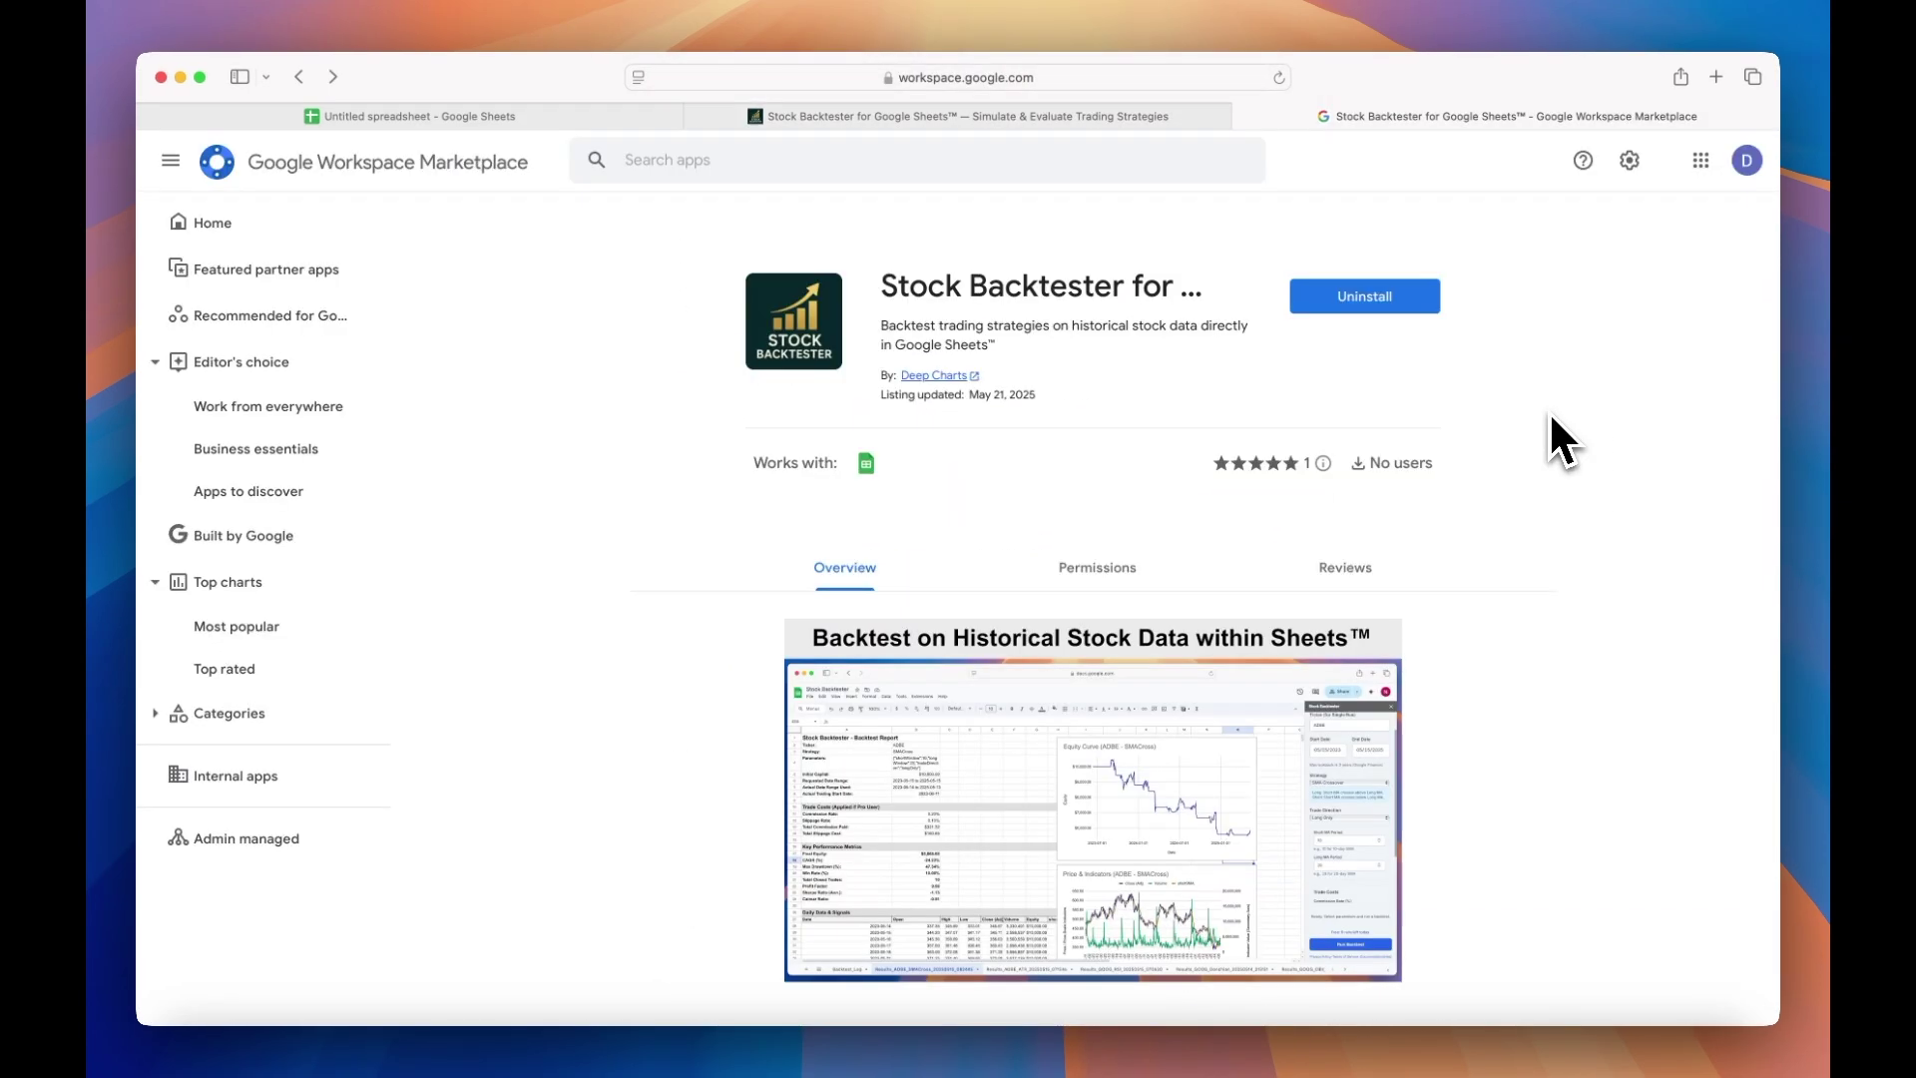
{"action": "left_click", "coordinate": [1381, 580]}
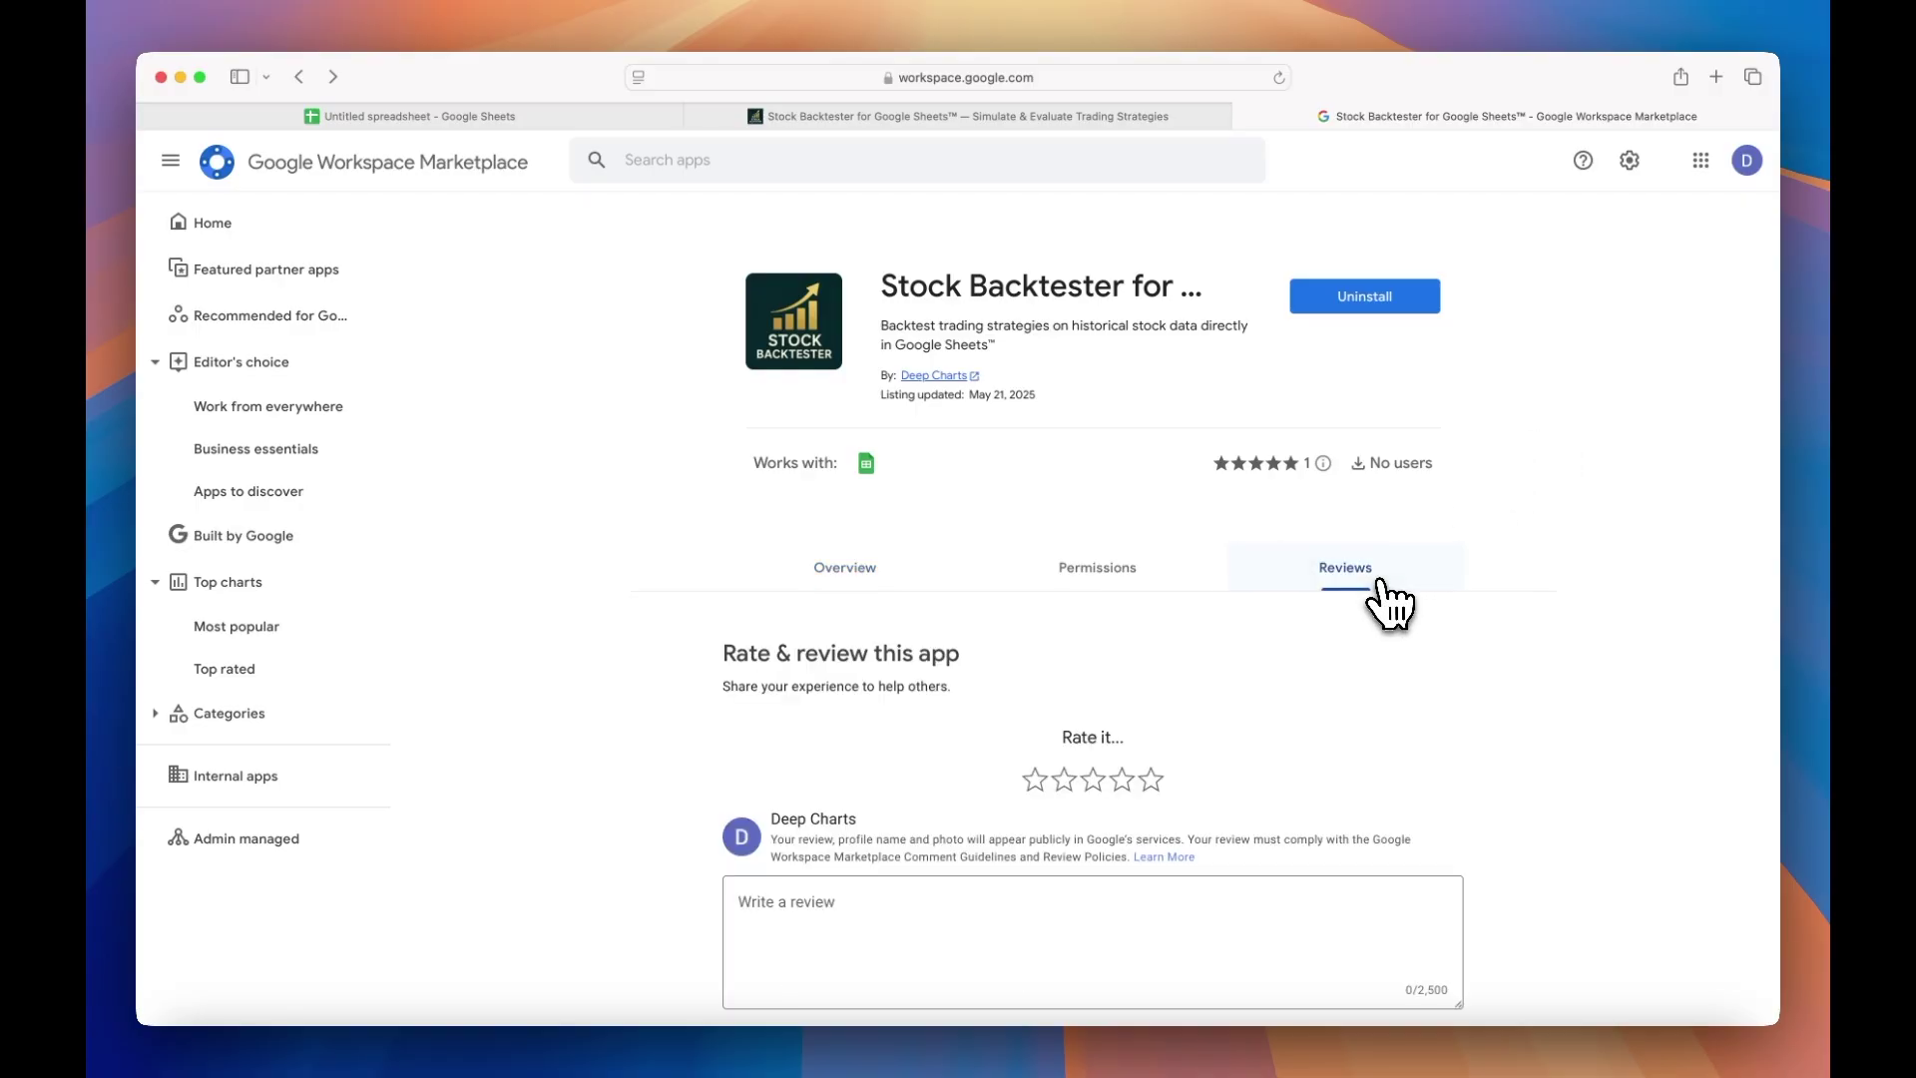